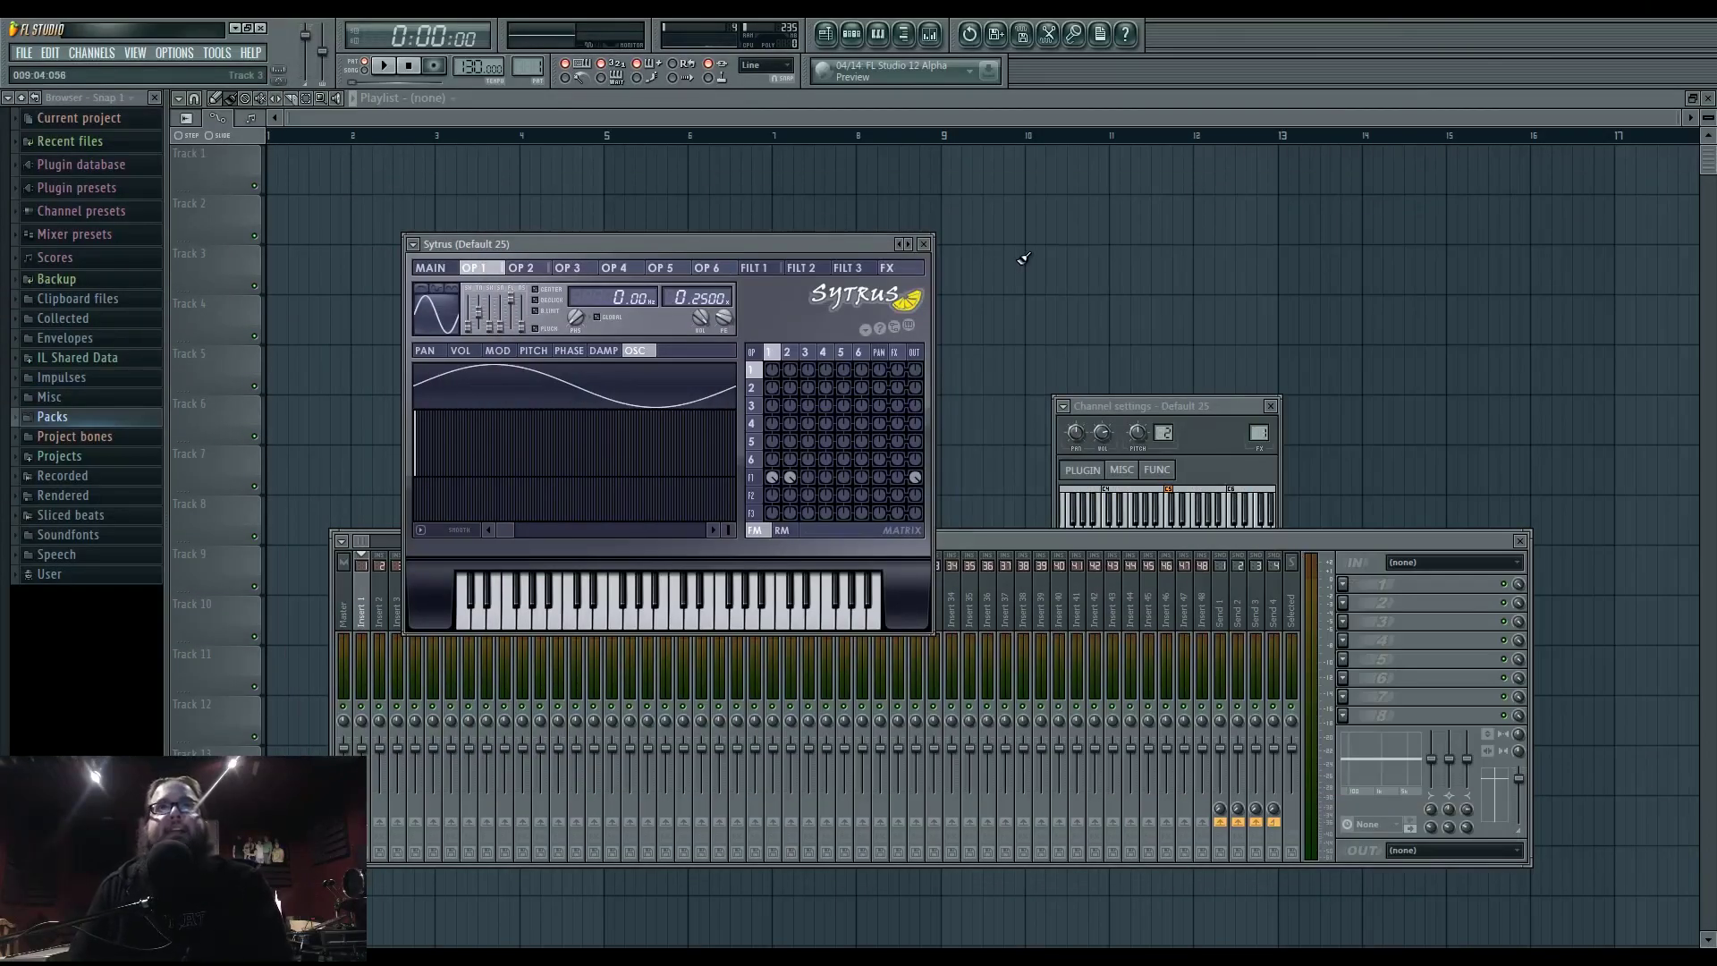
- Shift the Sytrus window slightly right and audition its patch with a couple of notes
{"action": "left_click_drag", "start_coordinate": [676, 247], "coordinate": [717, 243]}
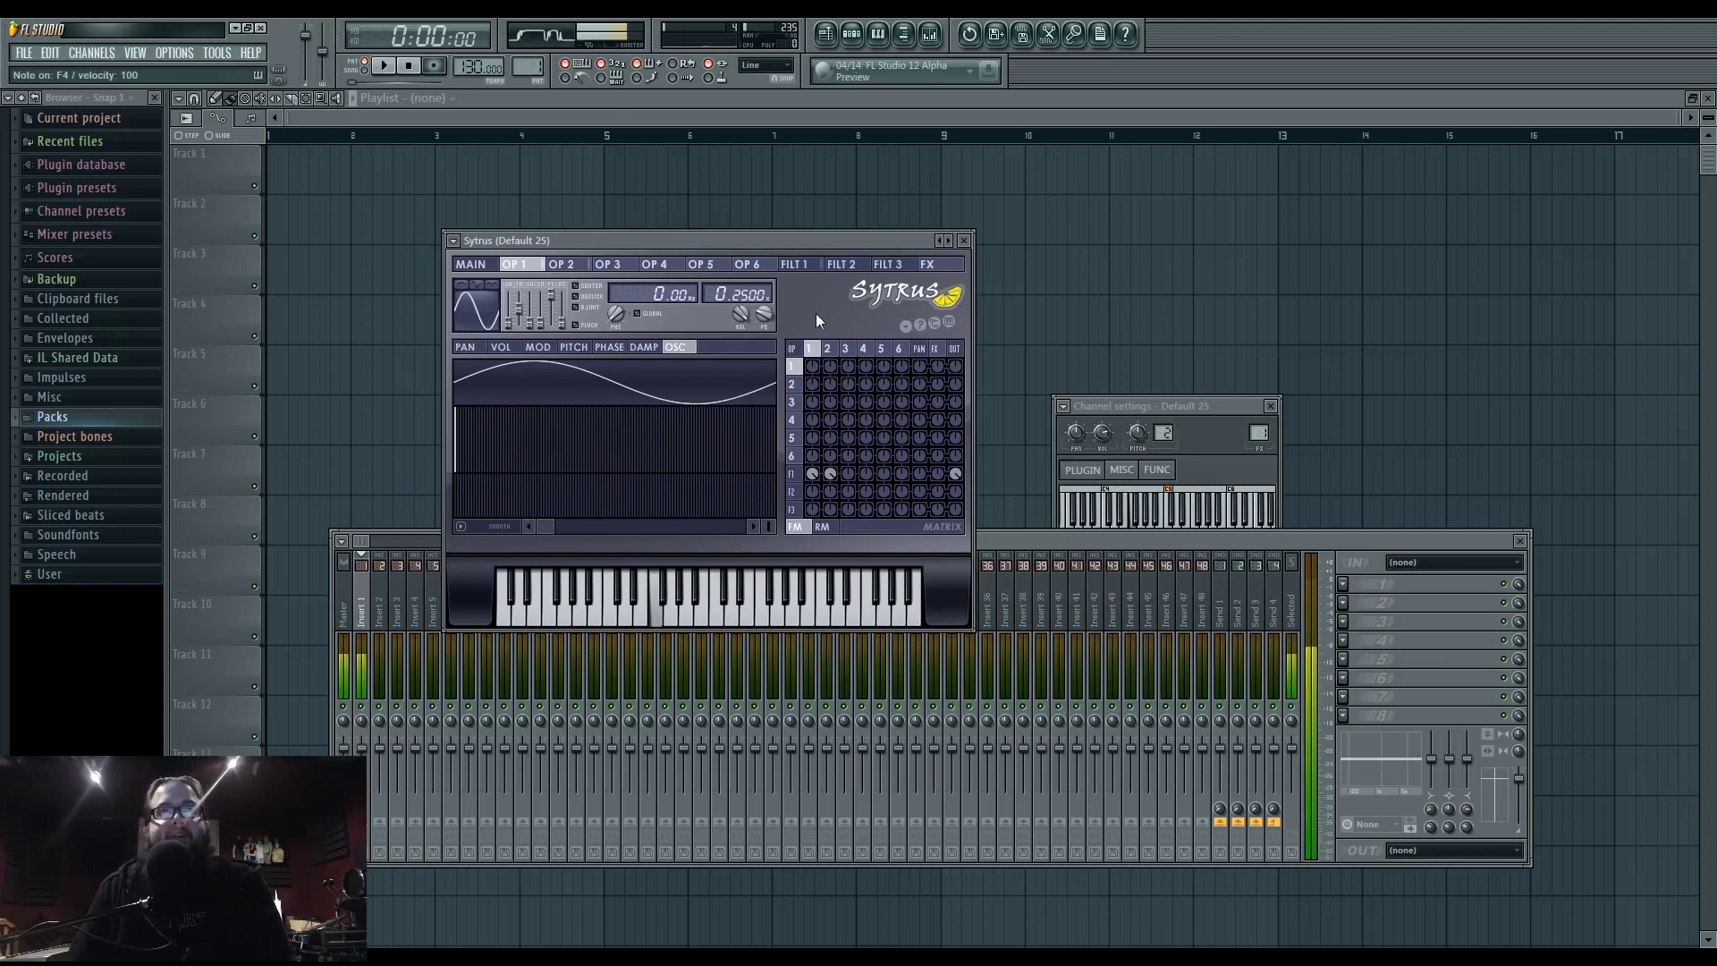
{"action": "left_click", "coordinate": [739, 606]}
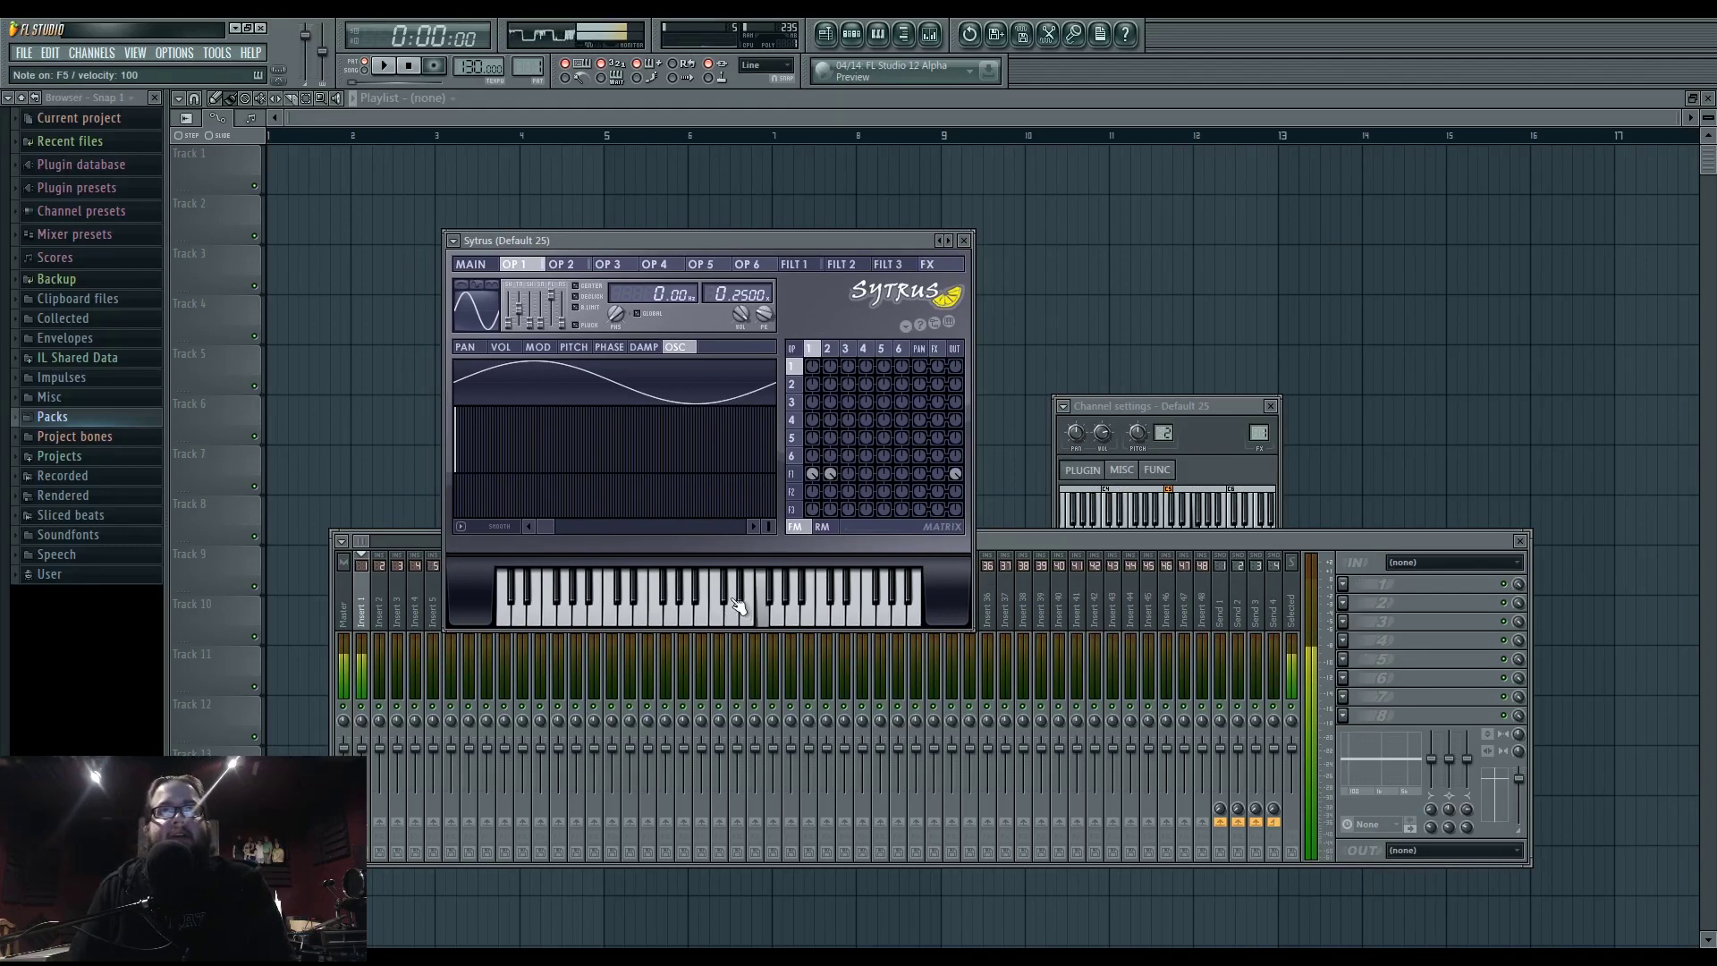
{"action": "key", "text": "x"}
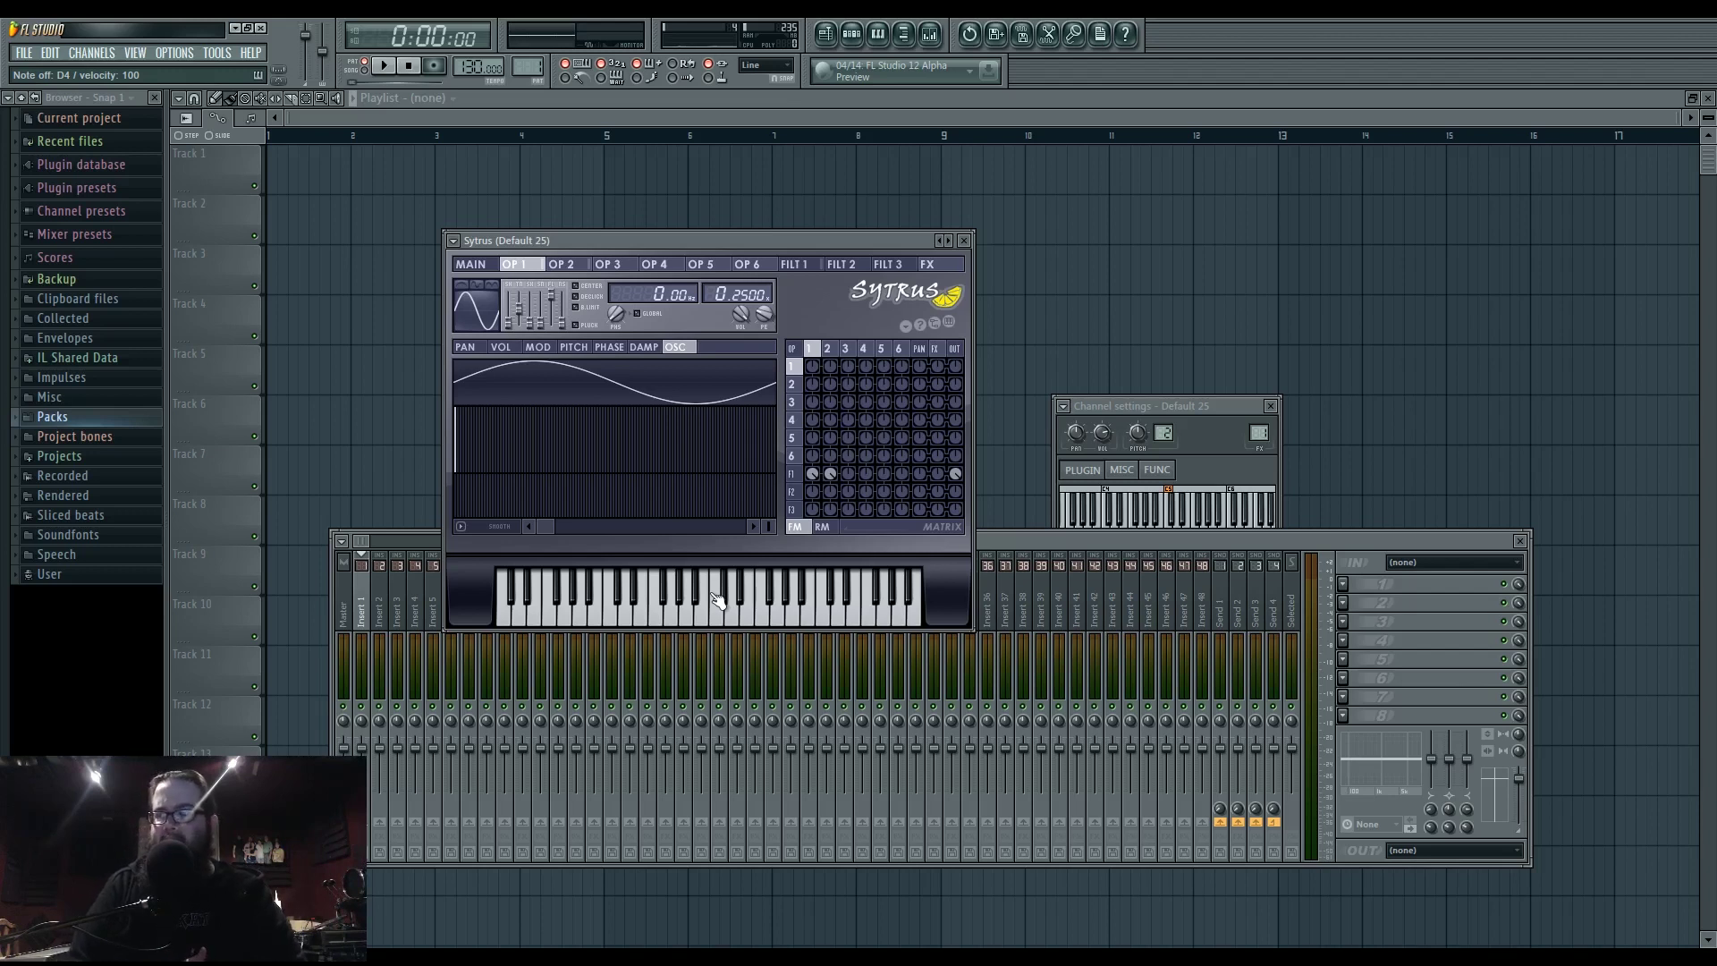
- Delete the Kick, Clap, Hat and Snare channels from the Channel rack
{"action": "left_click", "coordinate": [868, 34]}
{"action": "left_click_drag", "start_coordinate": [667, 476], "coordinate": [680, 401]}
{"action": "key", "text": "alt+Delete"}
- Add a new Sytrus channel and load the Default 25 preset into it
{"action": "left_click", "coordinate": [91, 53]}
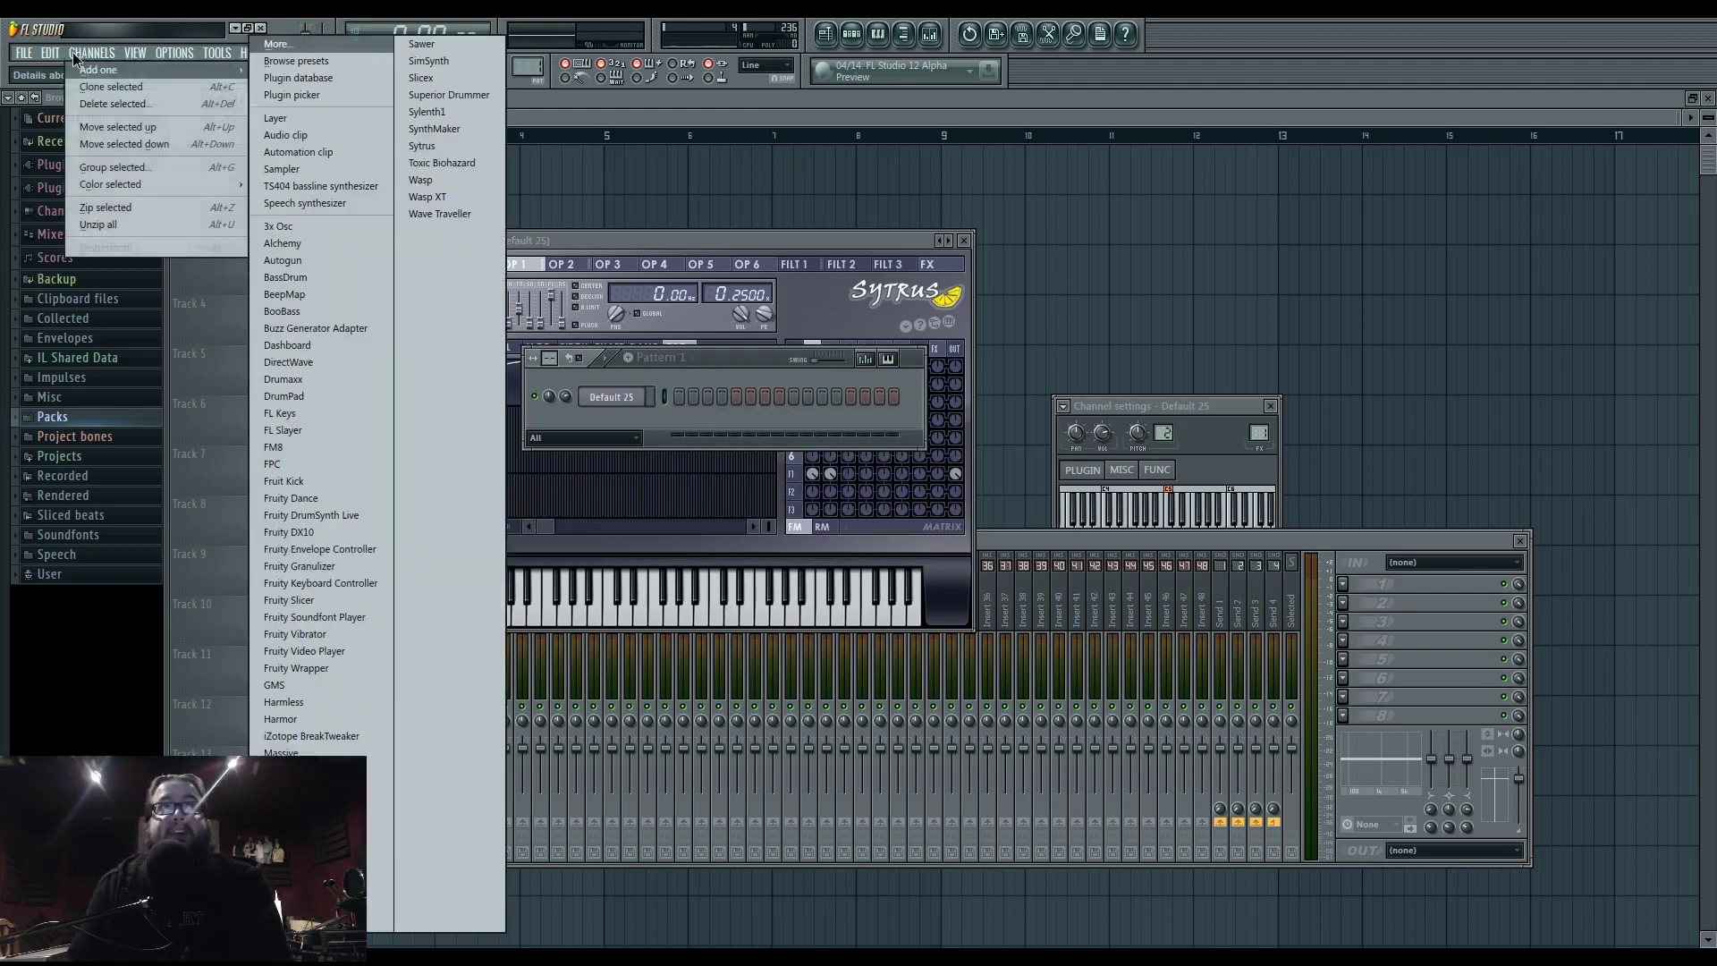
{"action": "left_click", "coordinate": [468, 146]}
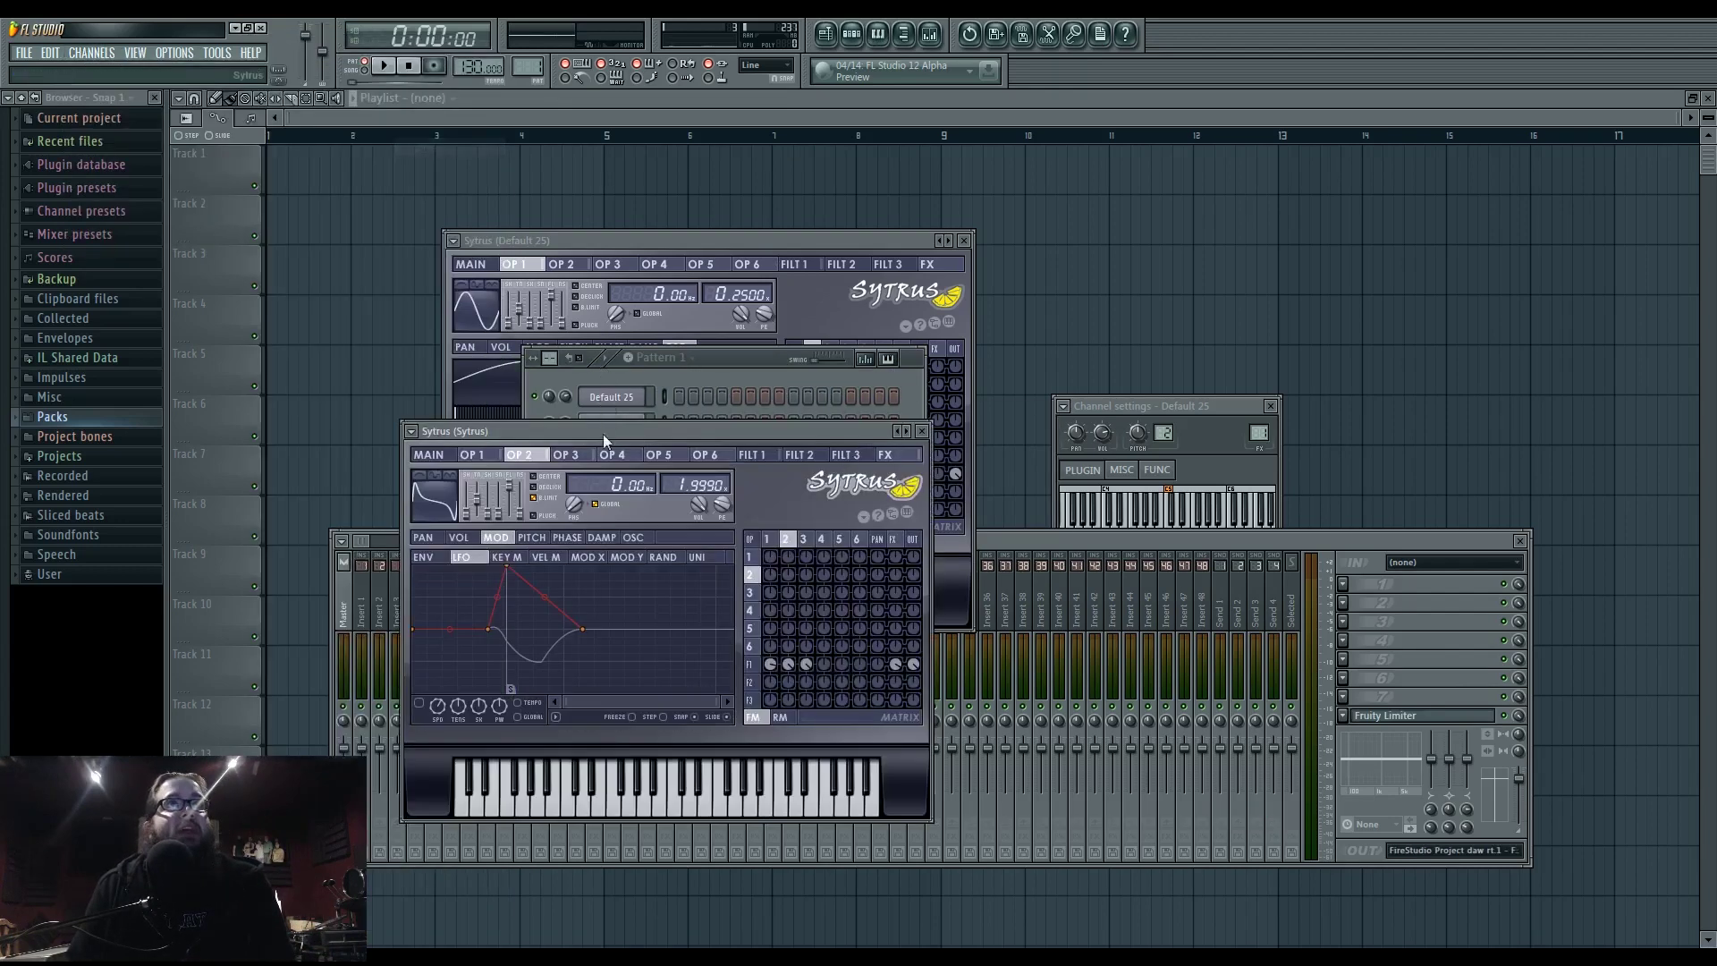
{"action": "left_click_drag", "start_coordinate": [605, 440], "coordinate": [795, 356]}
{"action": "left_click", "coordinate": [606, 346]}
{"action": "mouse_move", "coordinate": [651, 392]}
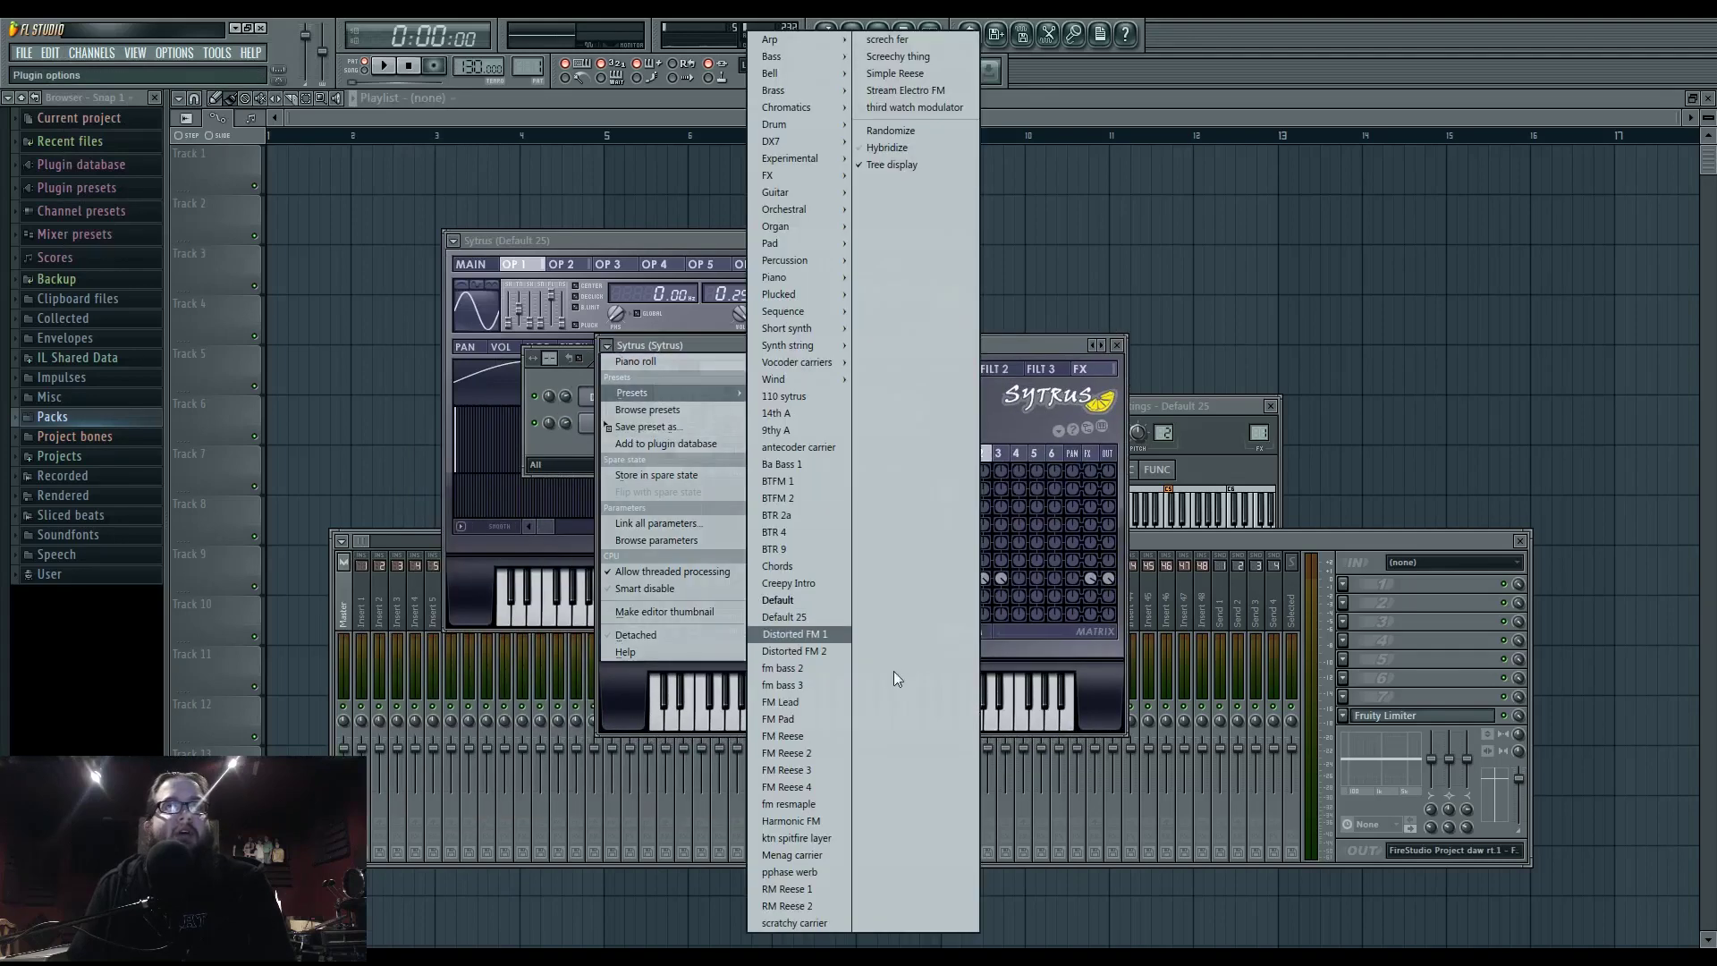
{"action": "left_click", "coordinate": [818, 619]}
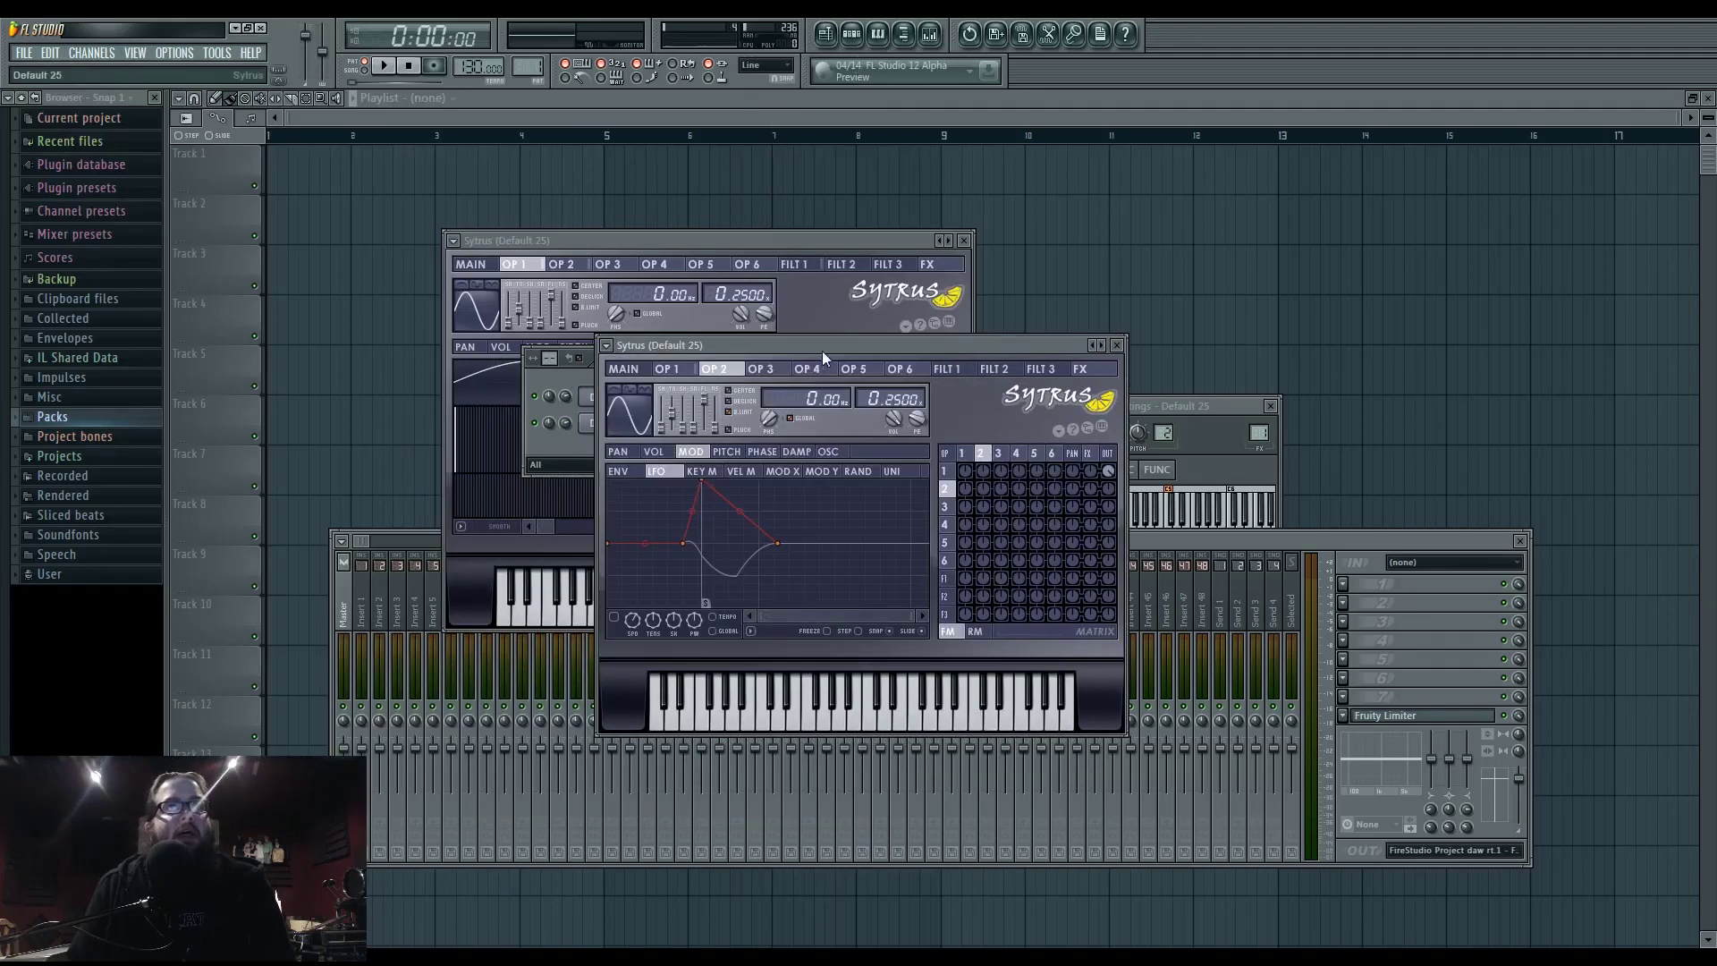
{"action": "left_click_drag", "start_coordinate": [823, 351], "coordinate": [804, 320]}
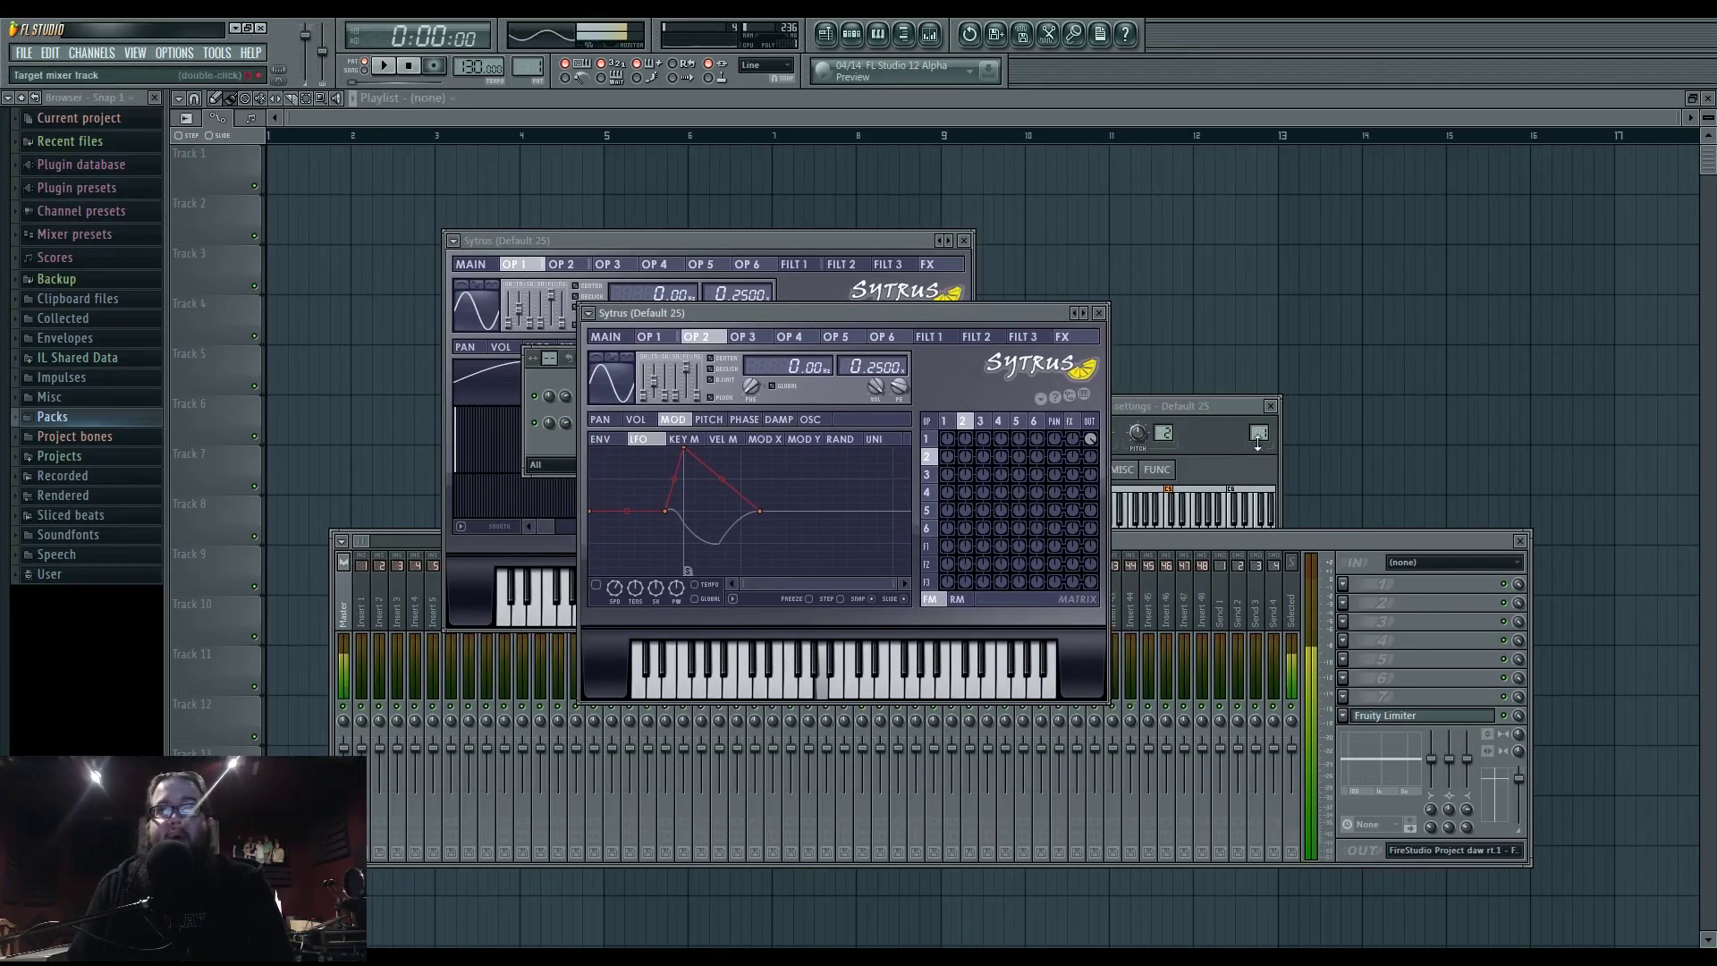
- Route the second Default 25 channel to mixer insert 3
{"action": "left_click", "coordinate": [553, 378]}
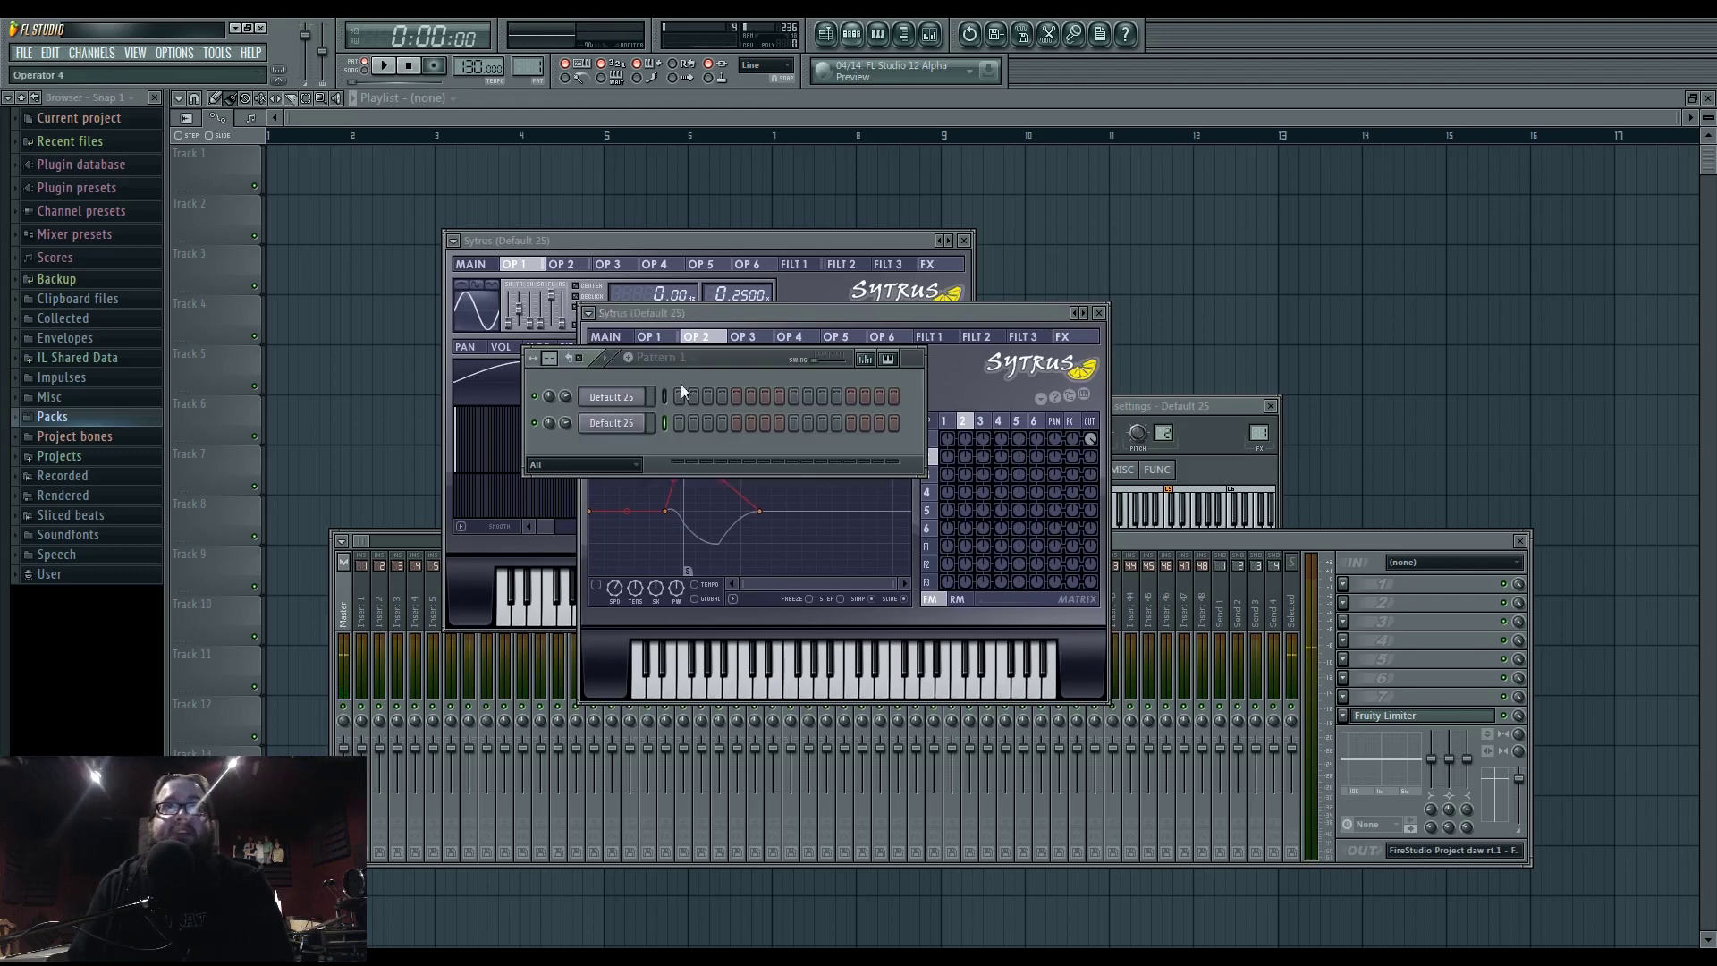
{"action": "left_click", "coordinate": [637, 426]}
{"action": "left_click_drag", "start_coordinate": [1259, 434], "coordinate": [1259, 419]}
- Load Fruity Parametric EQ 2 into insert 3's first effect slot
{"action": "left_click", "coordinate": [1343, 584]}
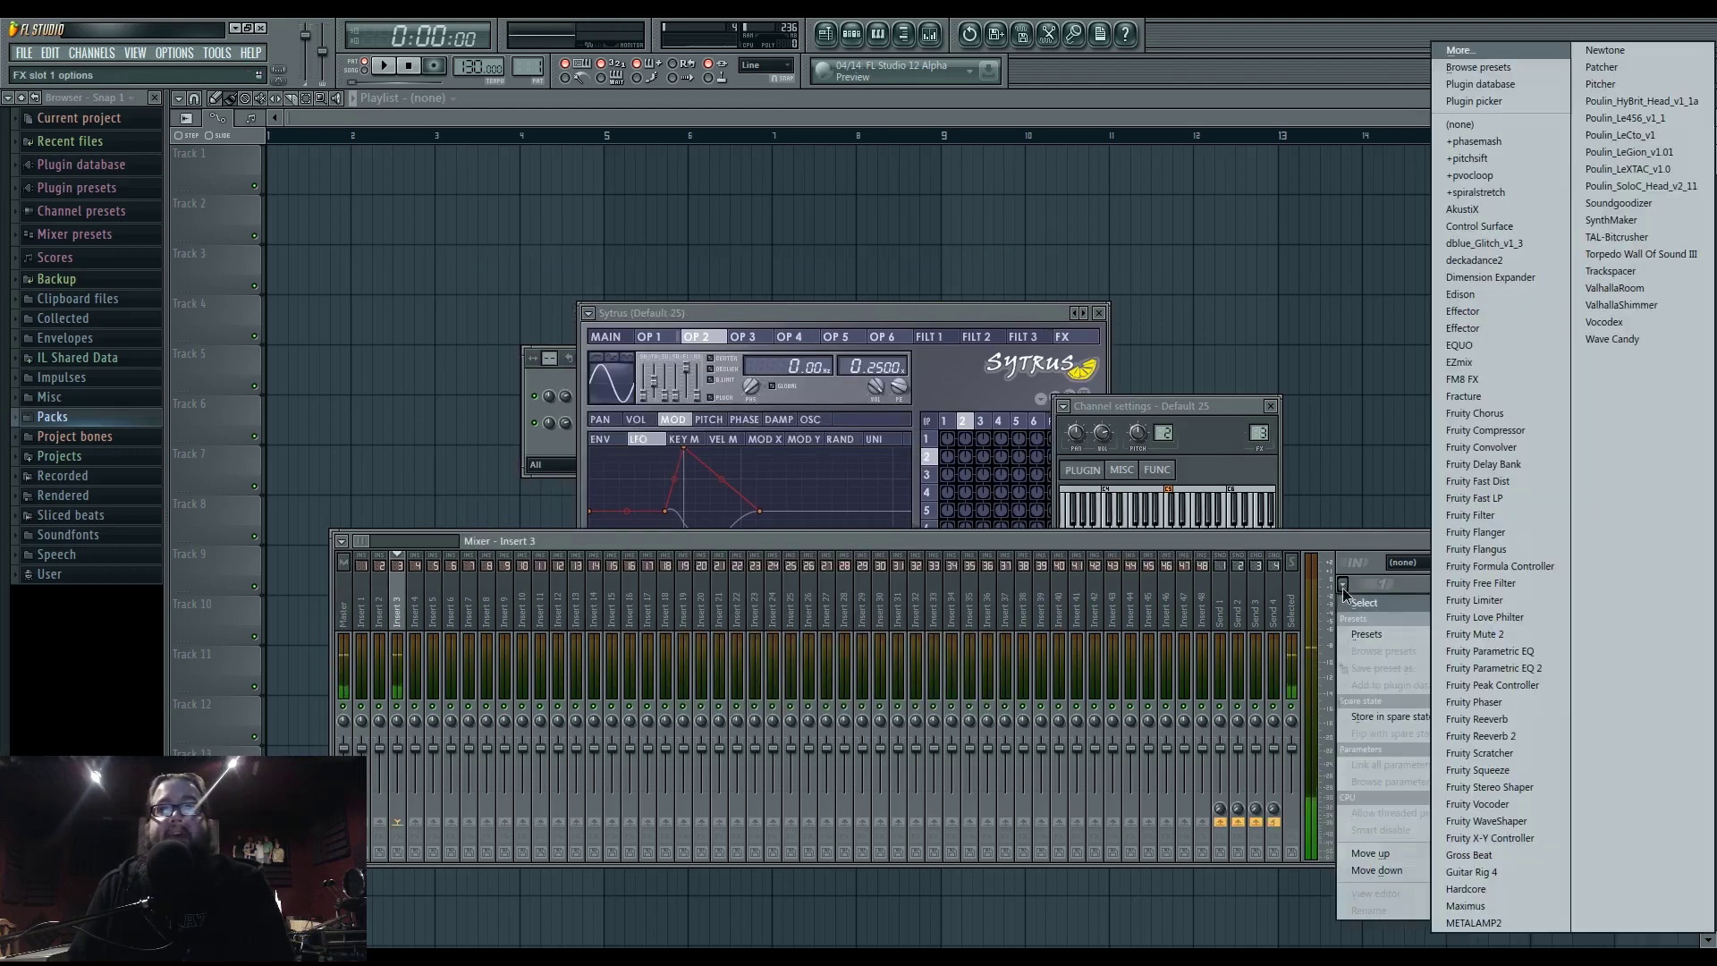
{"action": "left_click", "coordinate": [1486, 669]}
{"action": "left_click_drag", "start_coordinate": [952, 320], "coordinate": [781, 329]}
- Morph Sytrus operator 1 from sine toward saw with SH at about 49%, checking the spectrum
{"action": "left_click", "coordinate": [770, 430]}
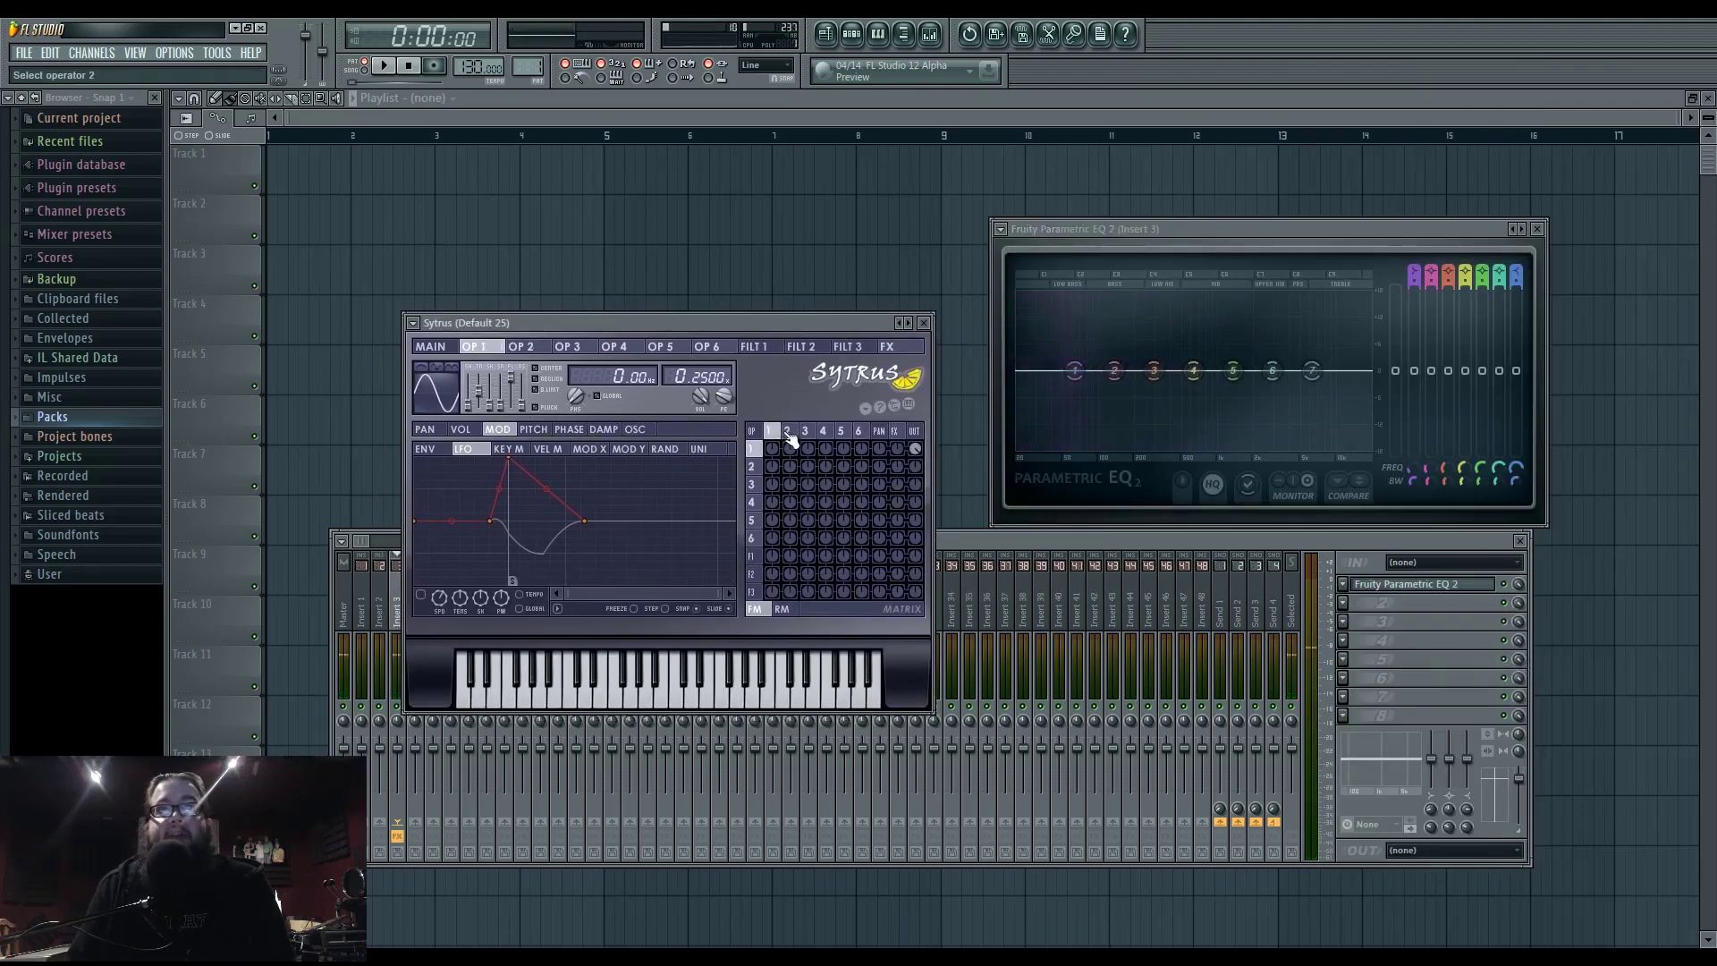
{"action": "left_click_drag", "start_coordinate": [468, 405], "coordinate": [468, 391]}
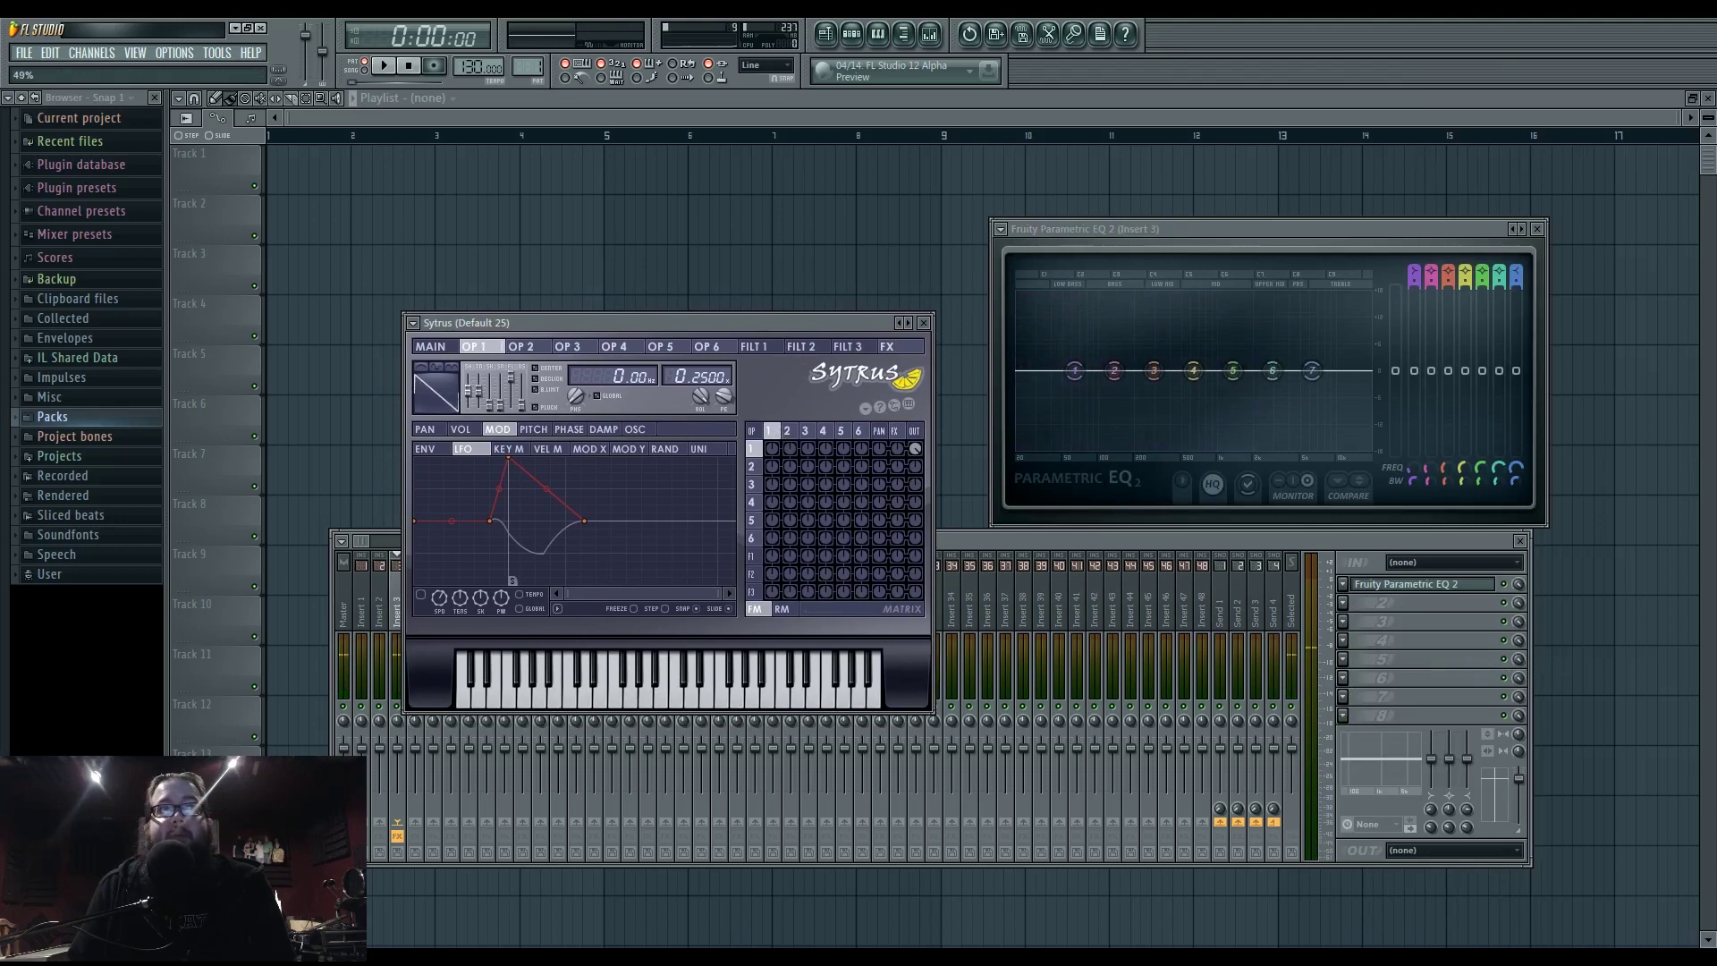
{"action": "left_click", "coordinate": [479, 410]}
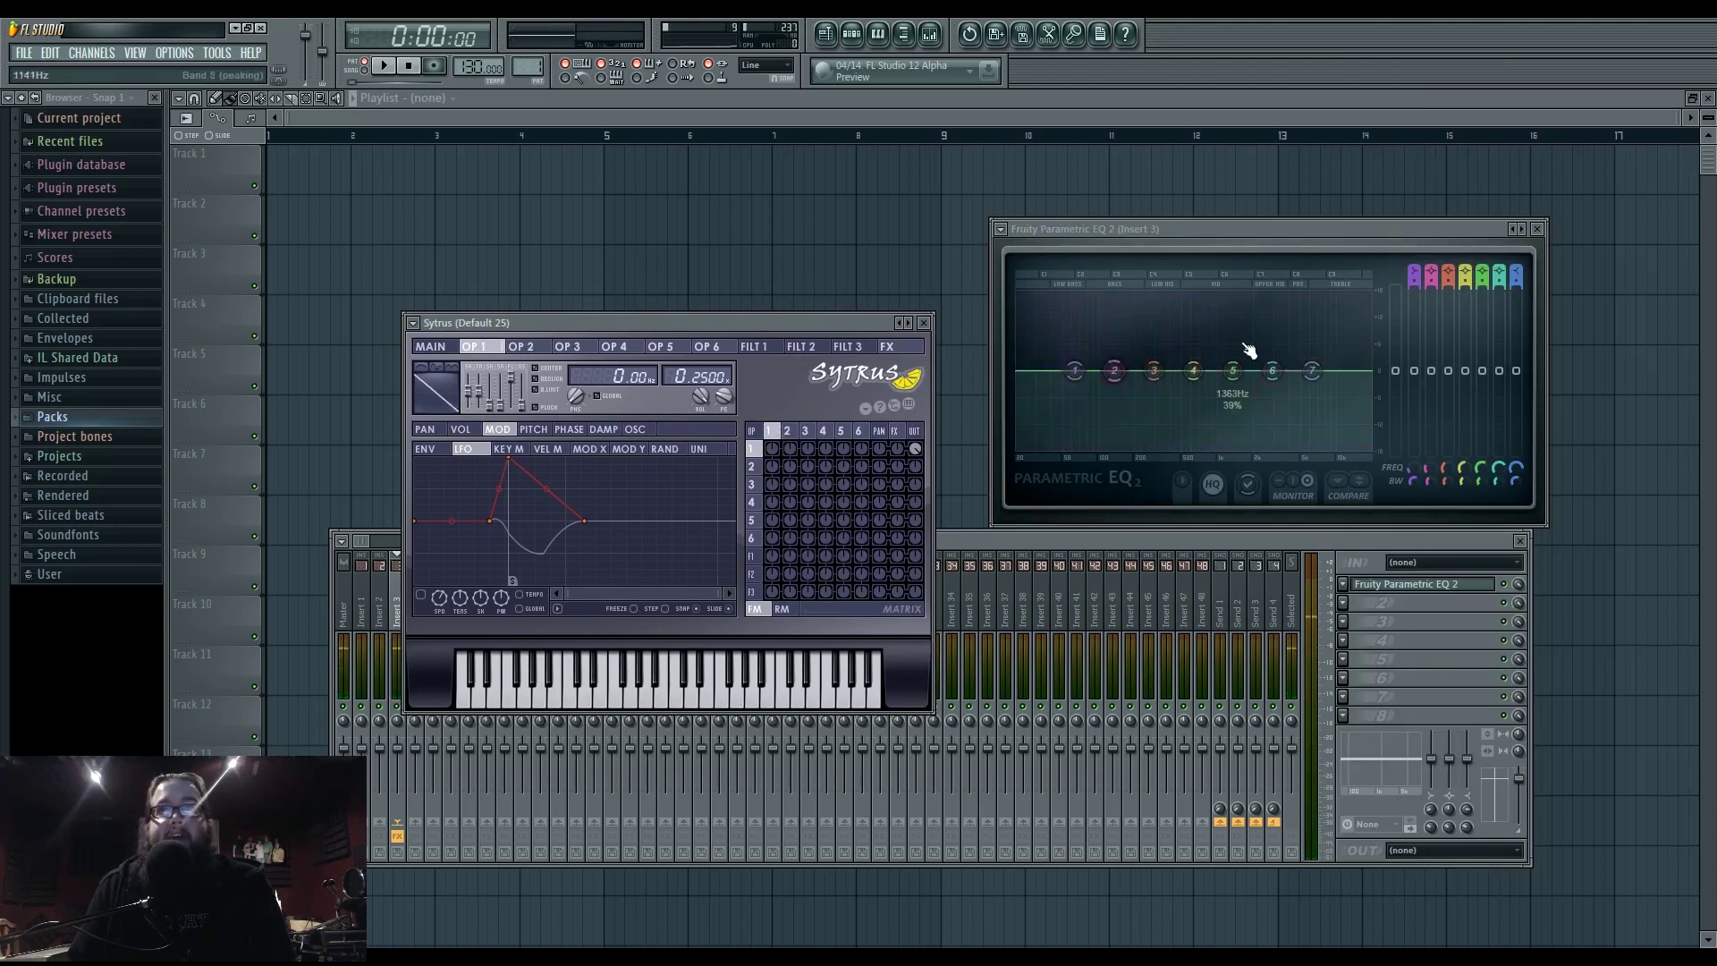
{"action": "key", "text": "n"}
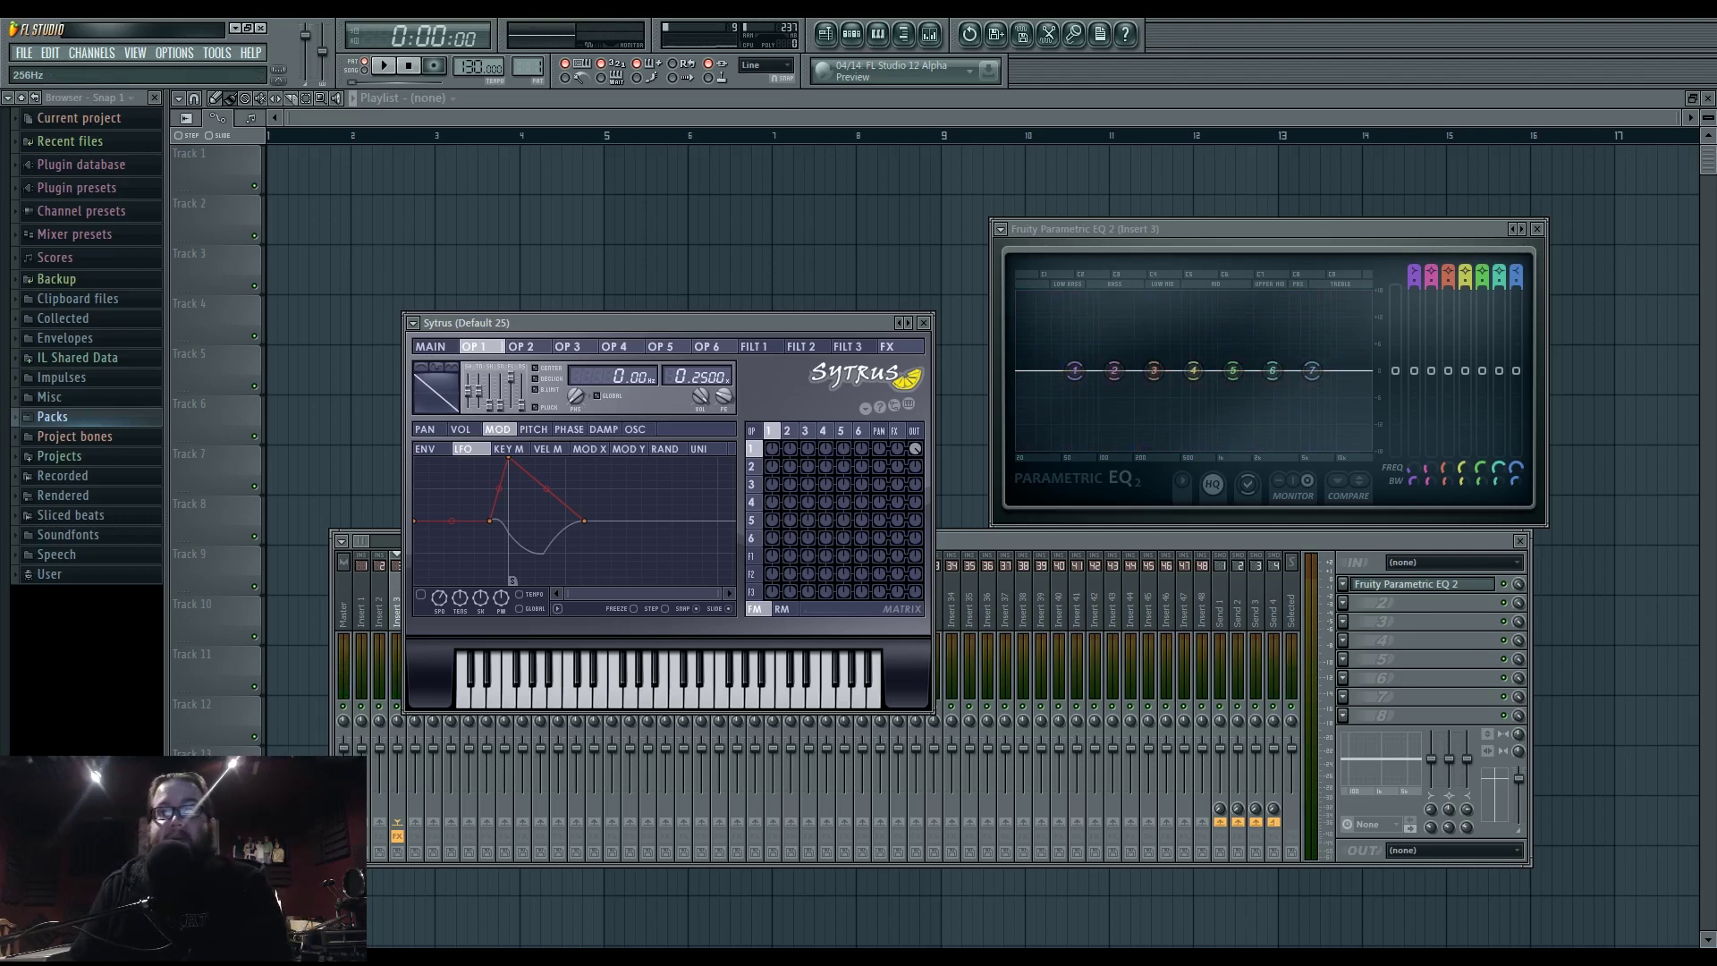
{"action": "left_click", "coordinate": [634, 430]}
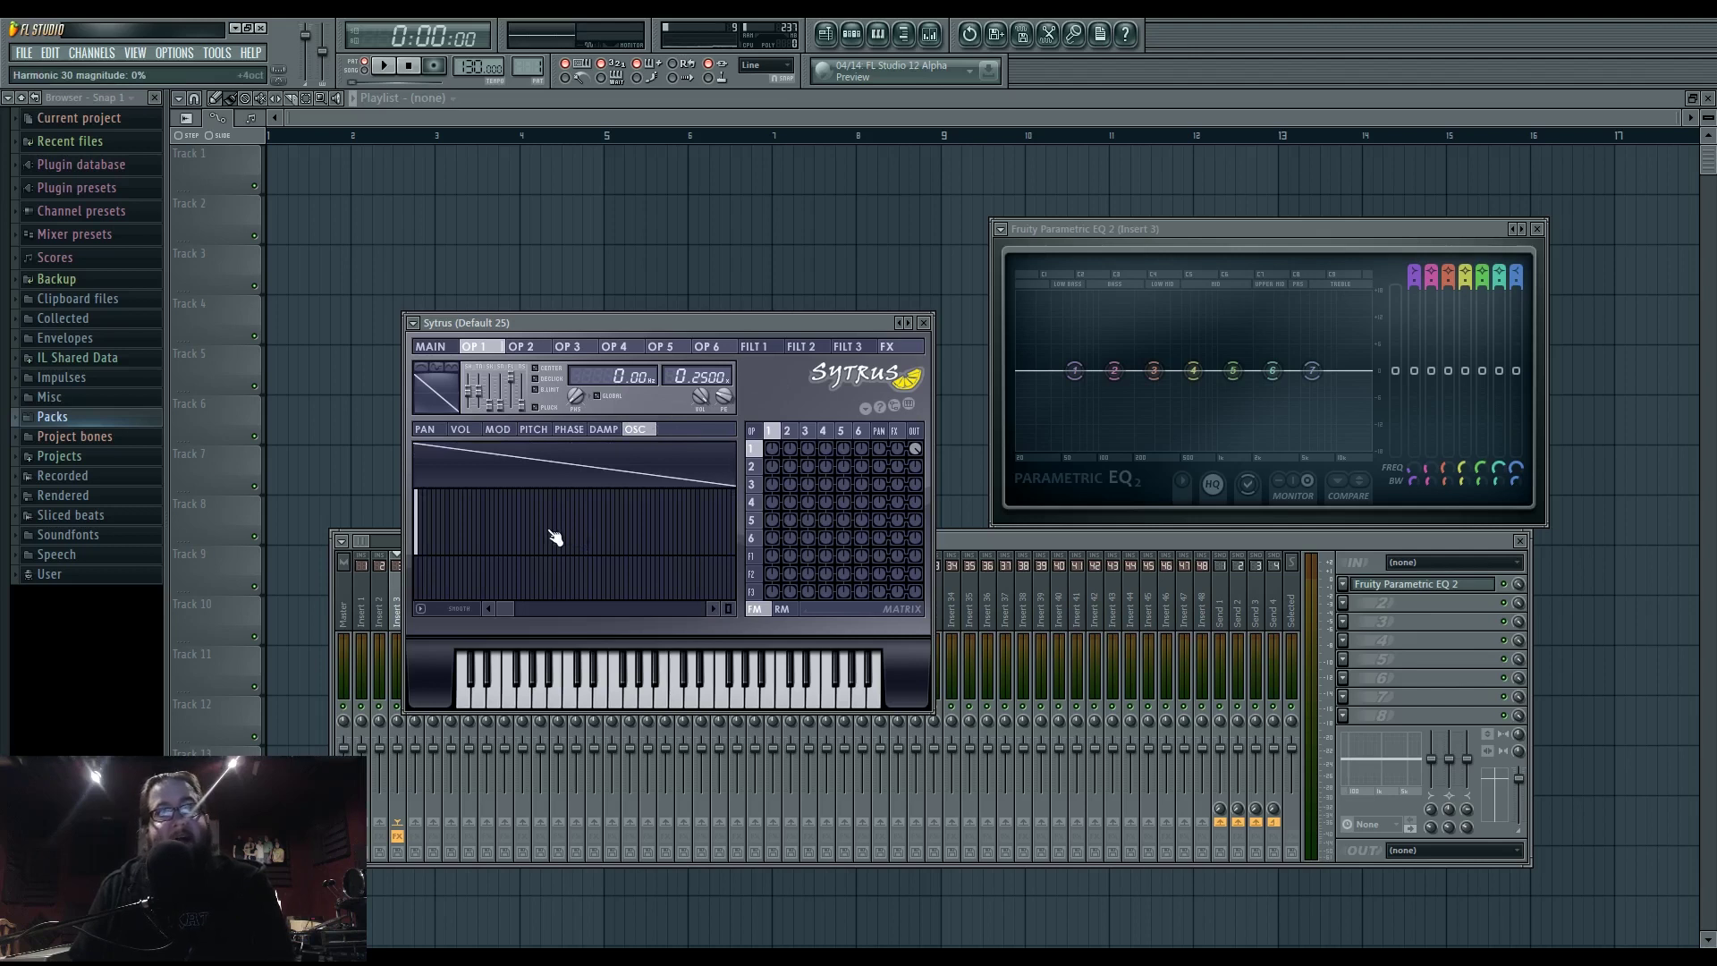
- Convert operator 1's saw shape to sine harmonics, audition it, and edit harmonic 1
{"action": "left_click", "coordinate": [436, 387]}
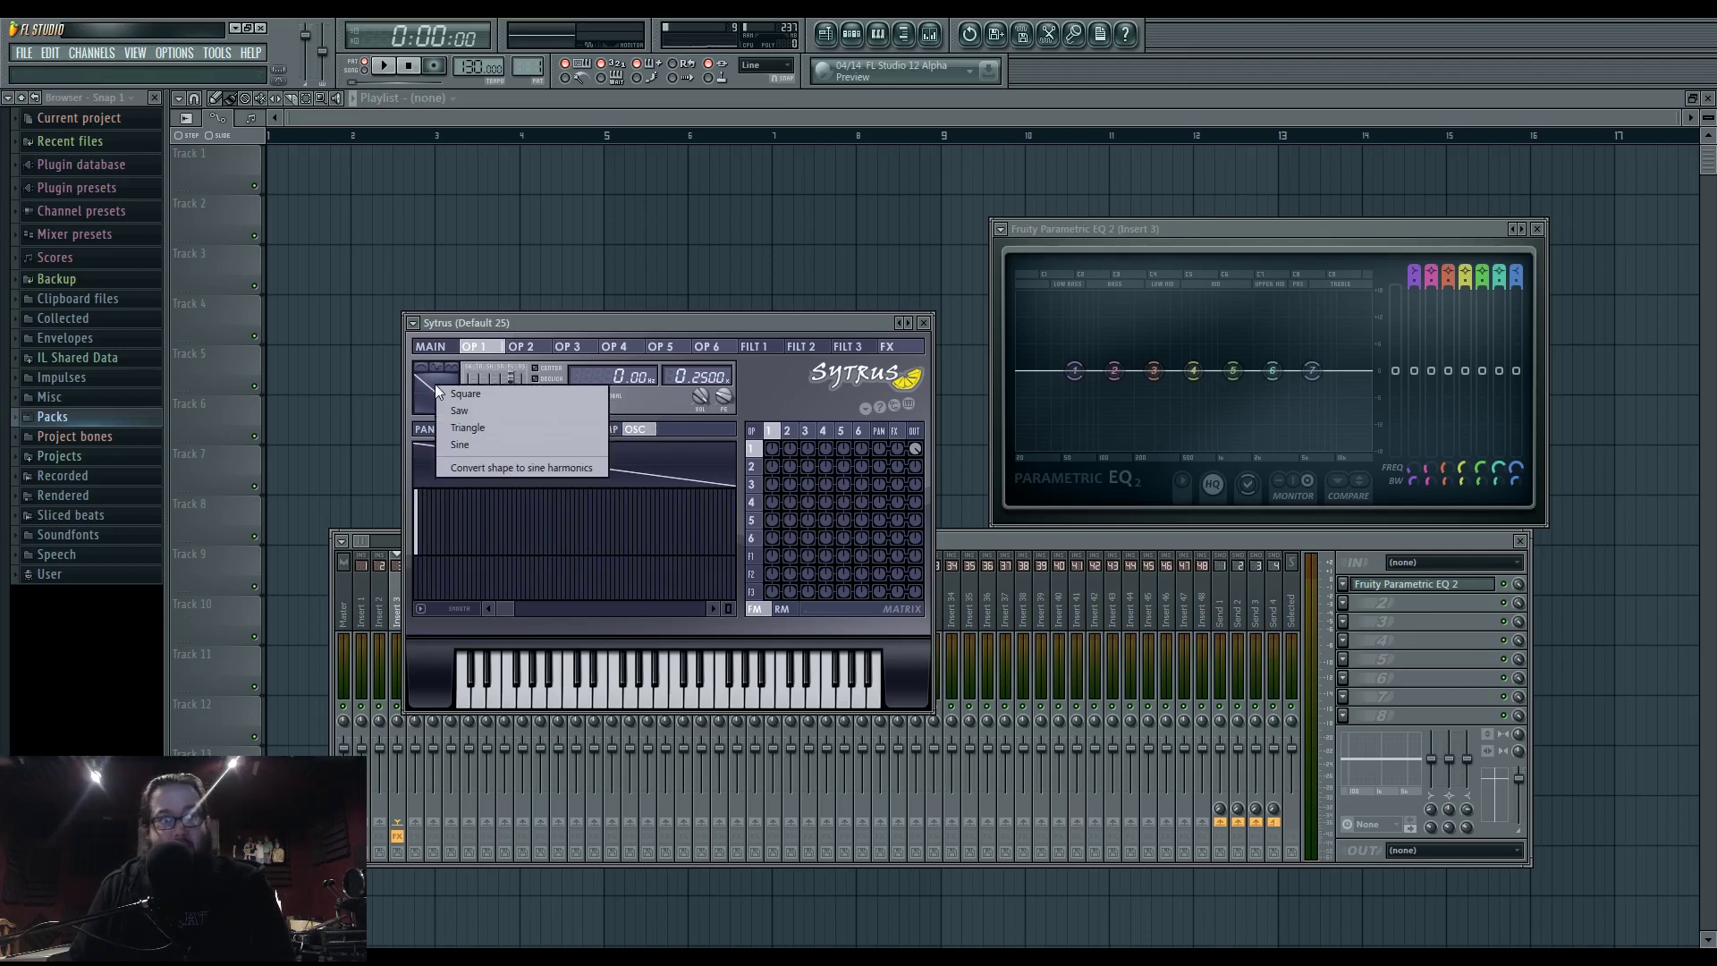
{"action": "left_click", "coordinate": [534, 470]}
{"action": "left_click", "coordinate": [820, 660]}
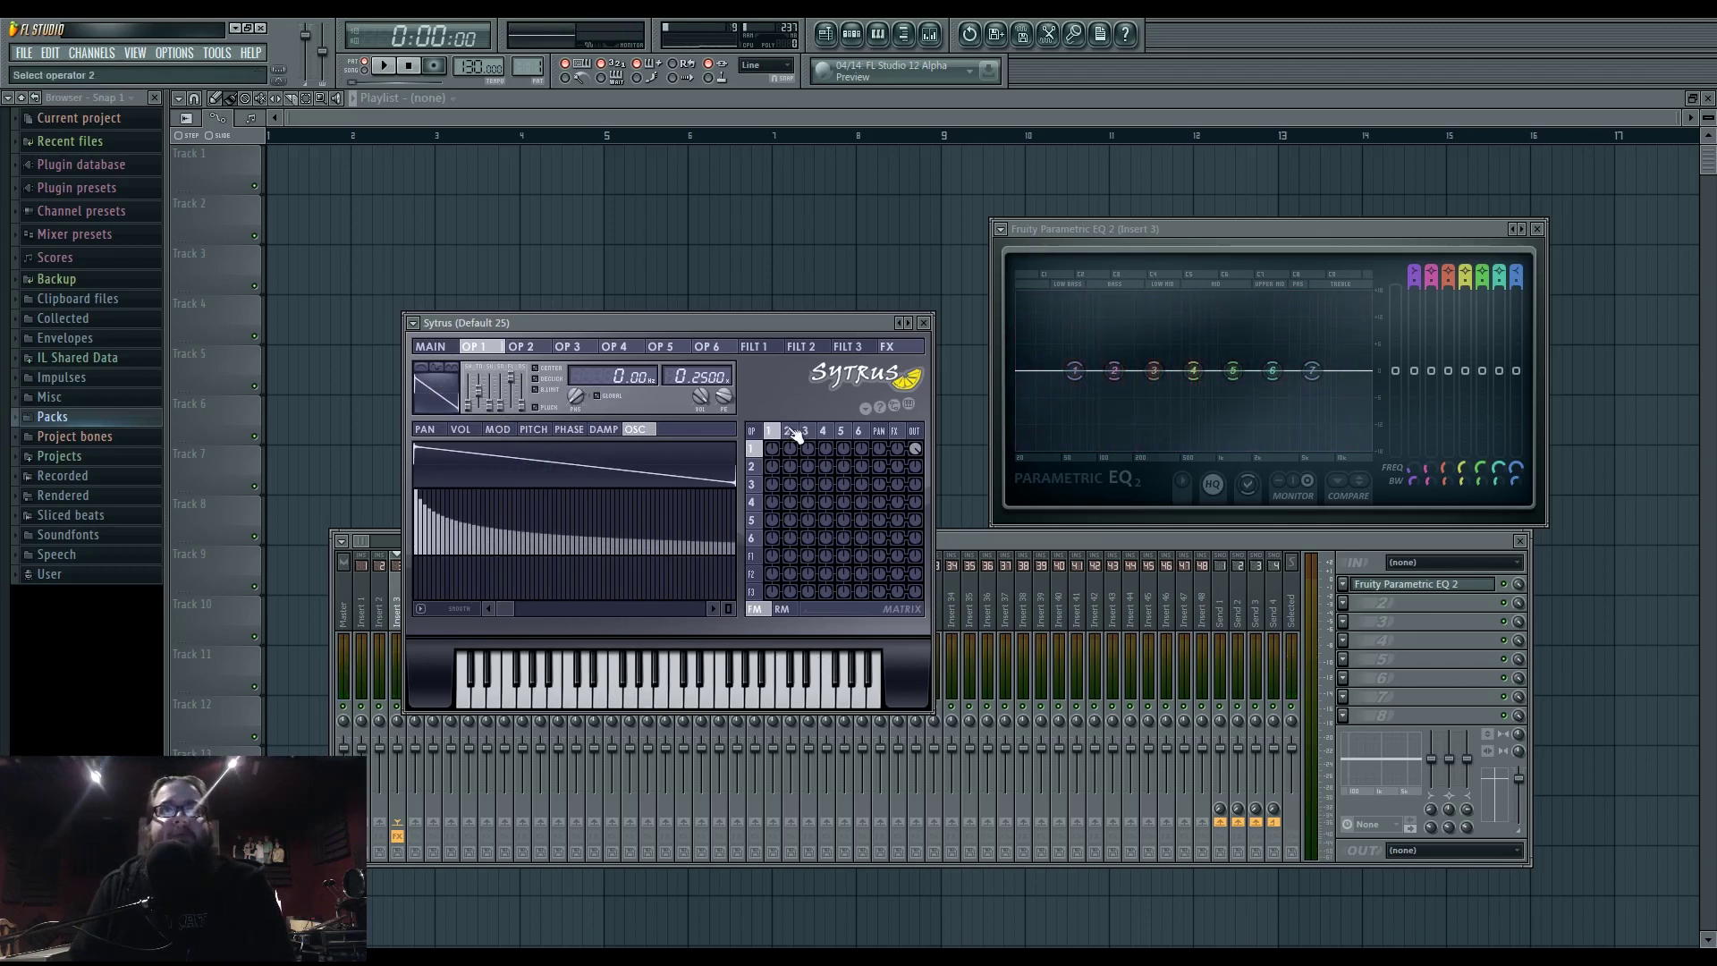
{"action": "left_click", "coordinate": [423, 569]}
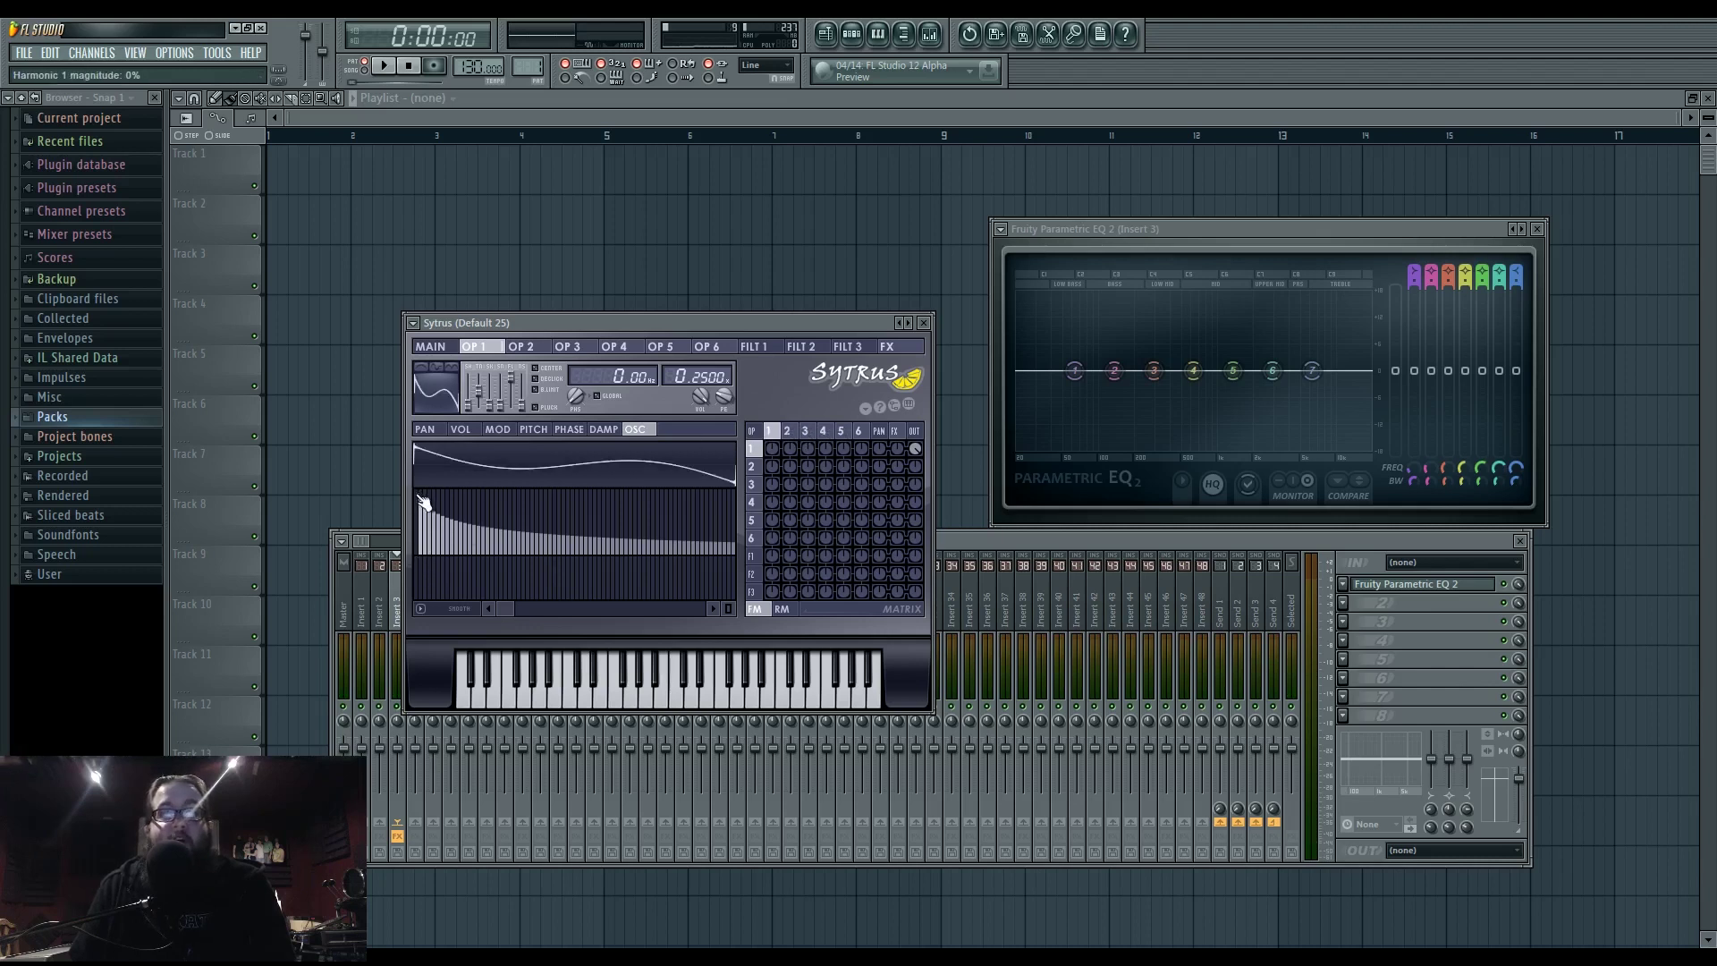
- Set operator 2's output level to 98% and raise operator 1's frequency ratio to 0.2540
{"action": "left_click", "coordinate": [787, 431]}
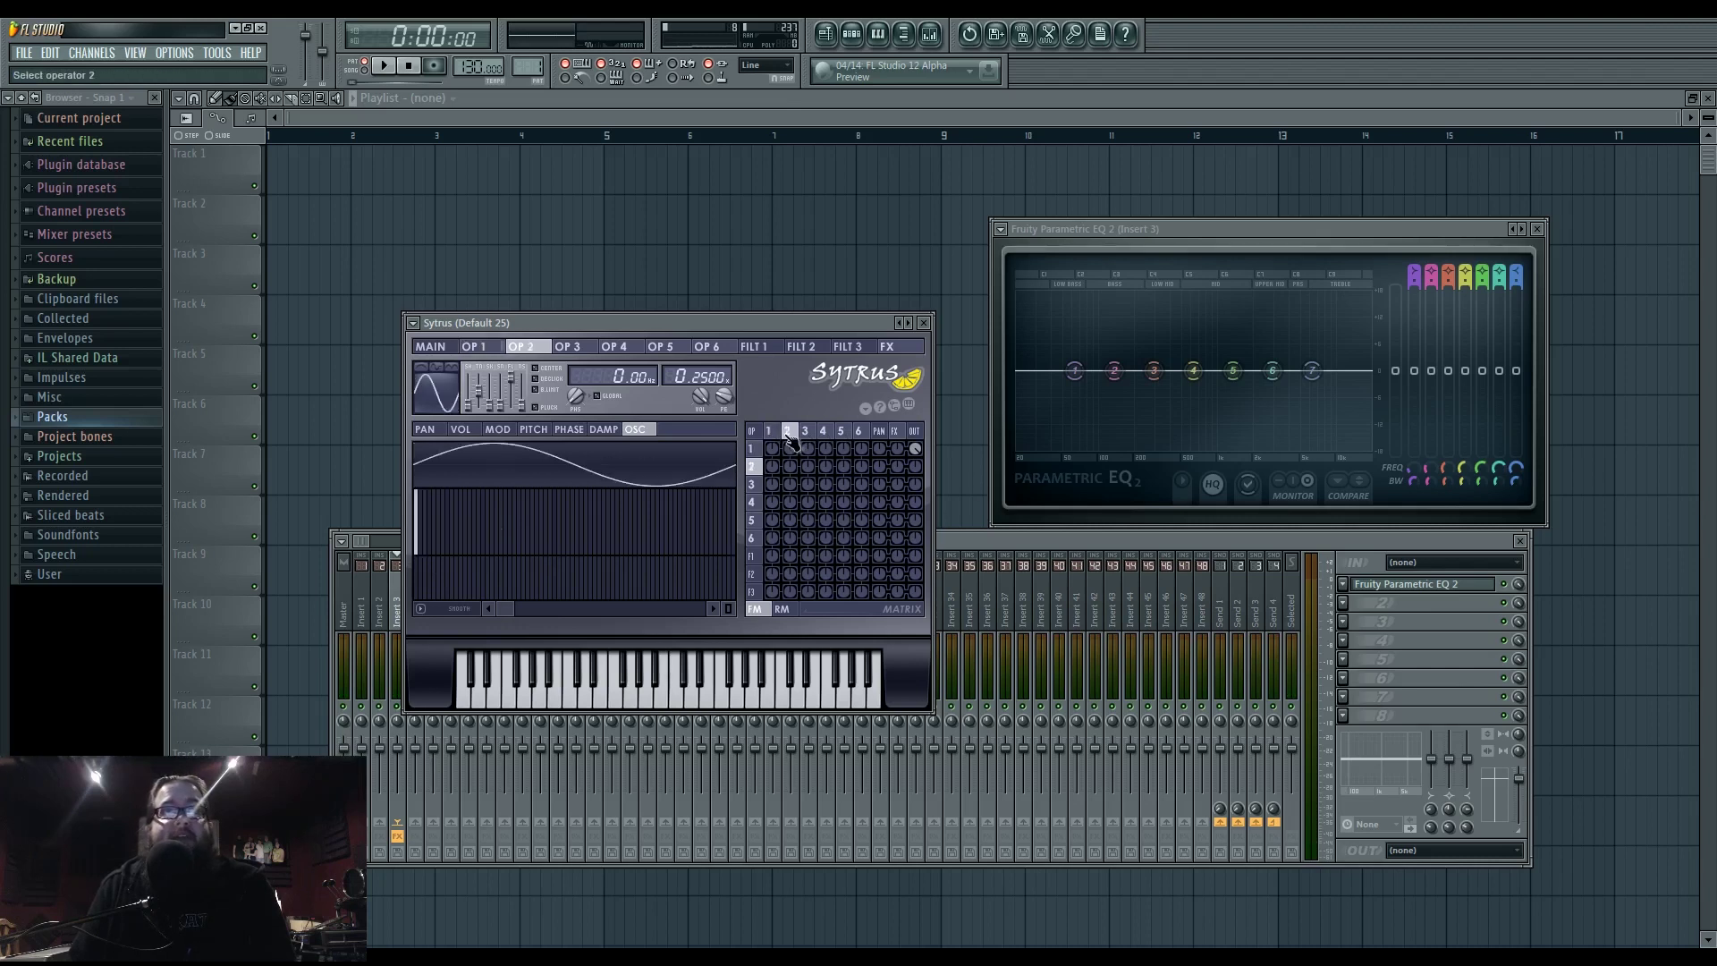
{"action": "left_click_drag", "start_coordinate": [914, 466], "coordinate": [914, 420]}
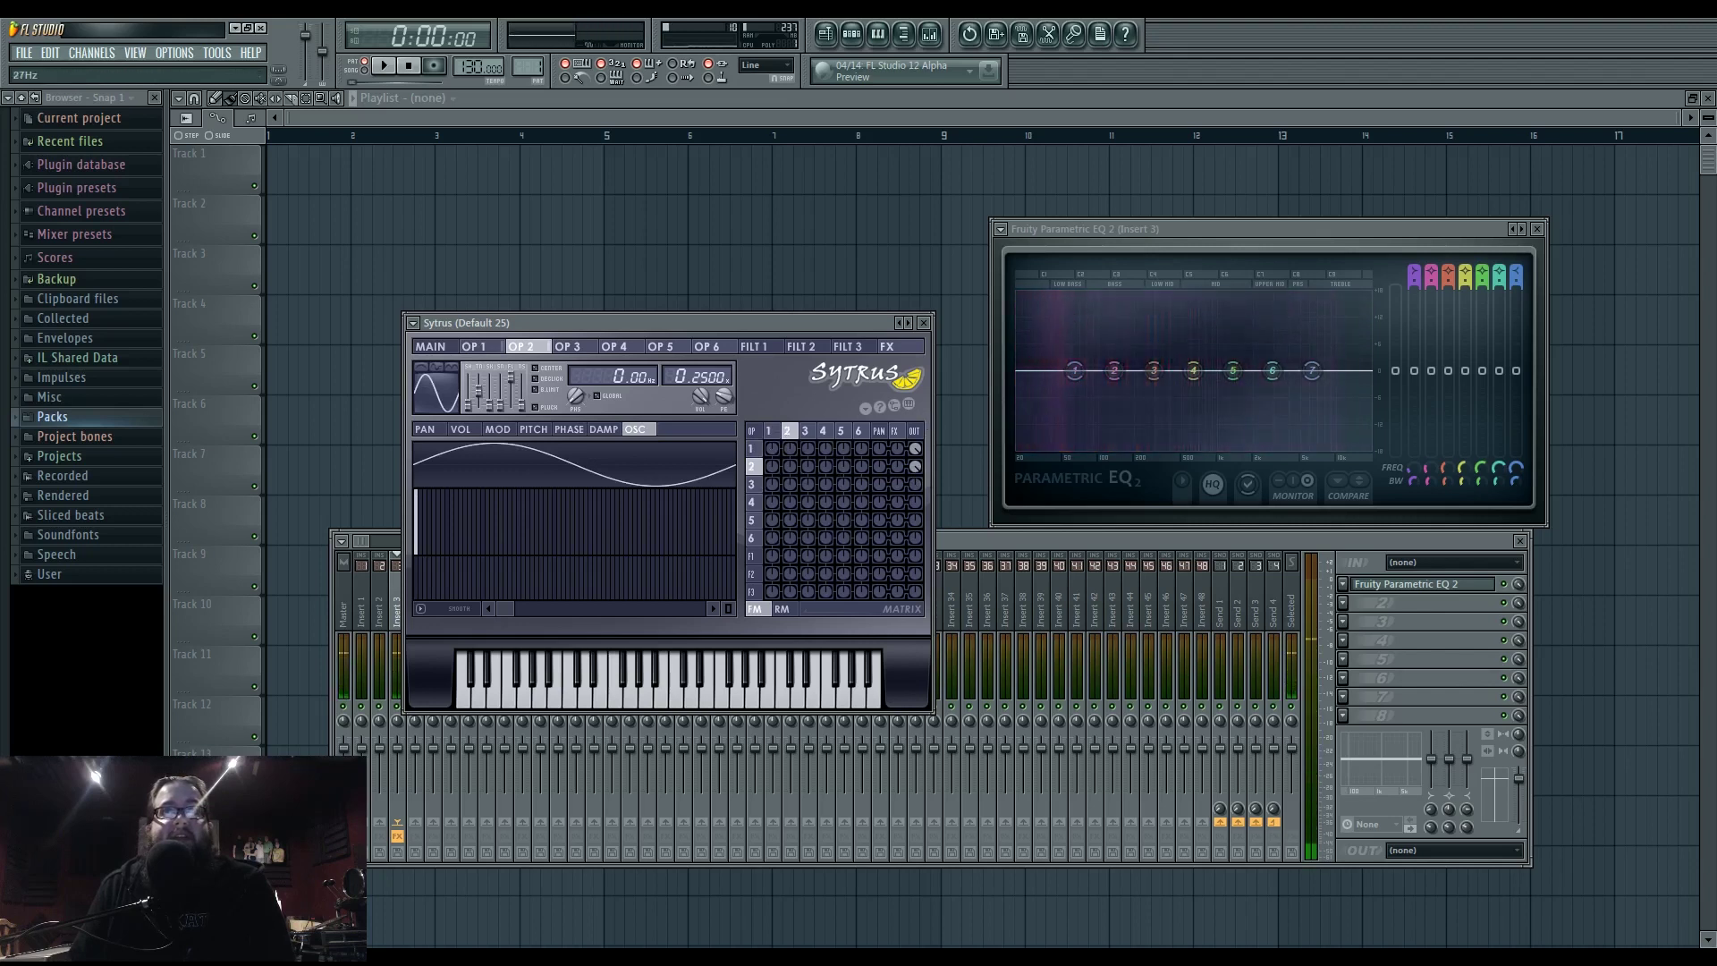
{"action": "right_click", "coordinate": [921, 464]}
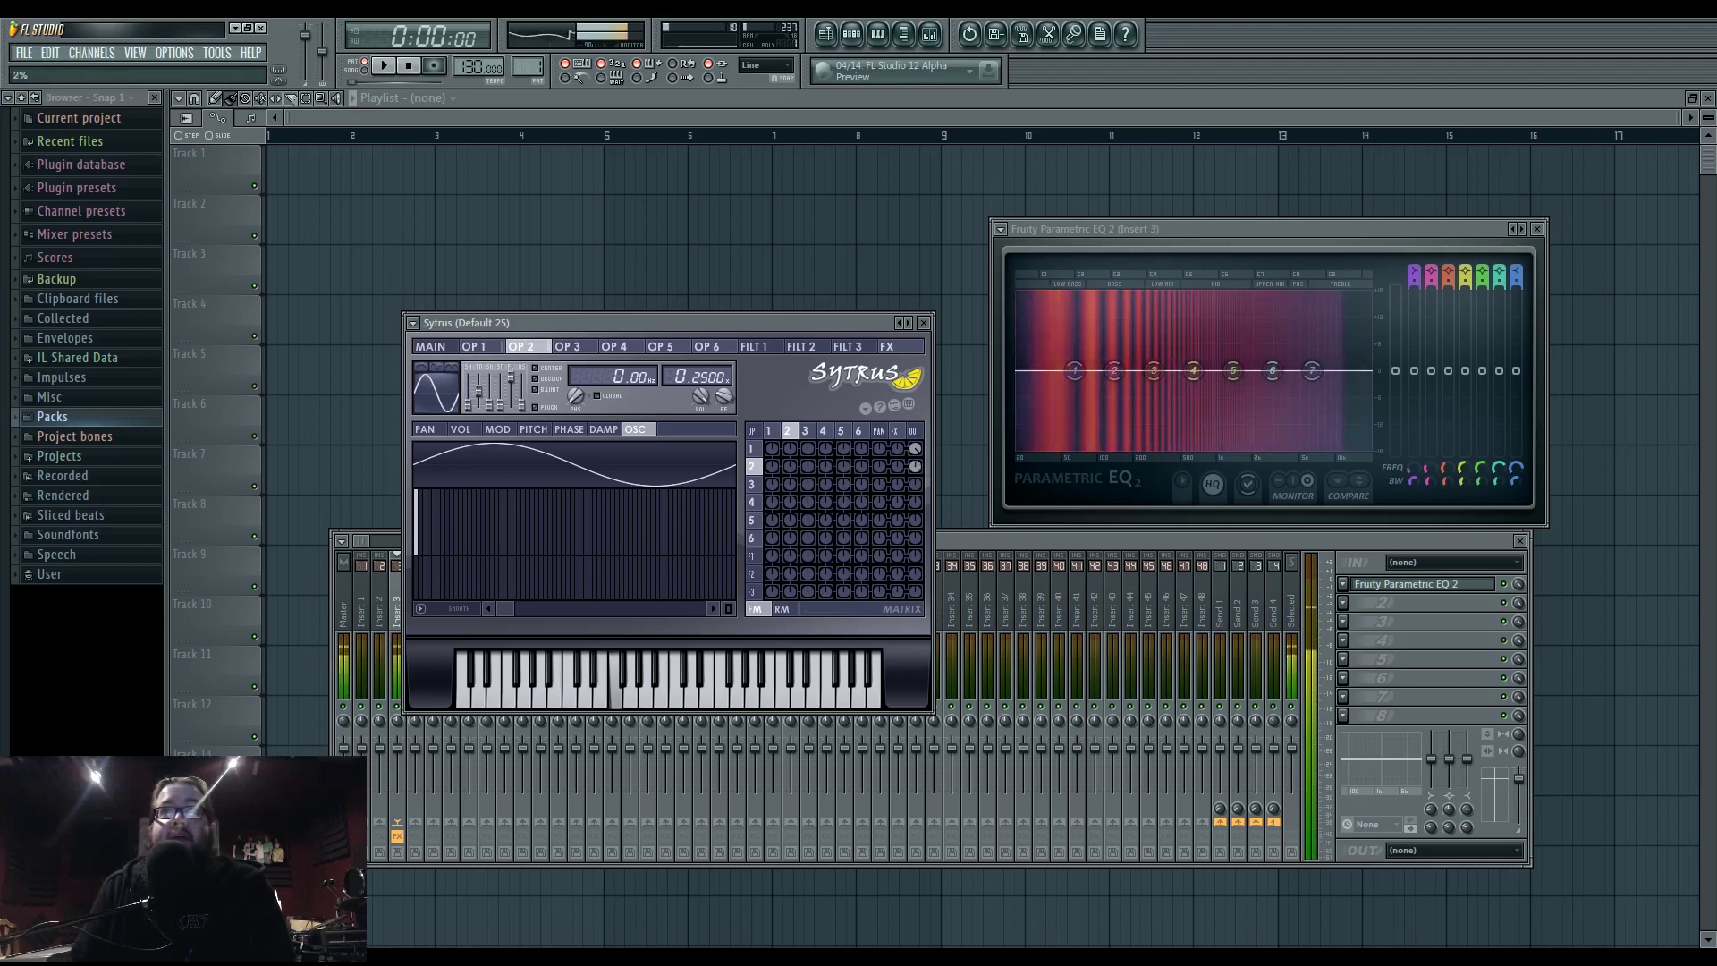
{"action": "left_click_drag", "start_coordinate": [914, 466], "coordinate": [914, 469]}
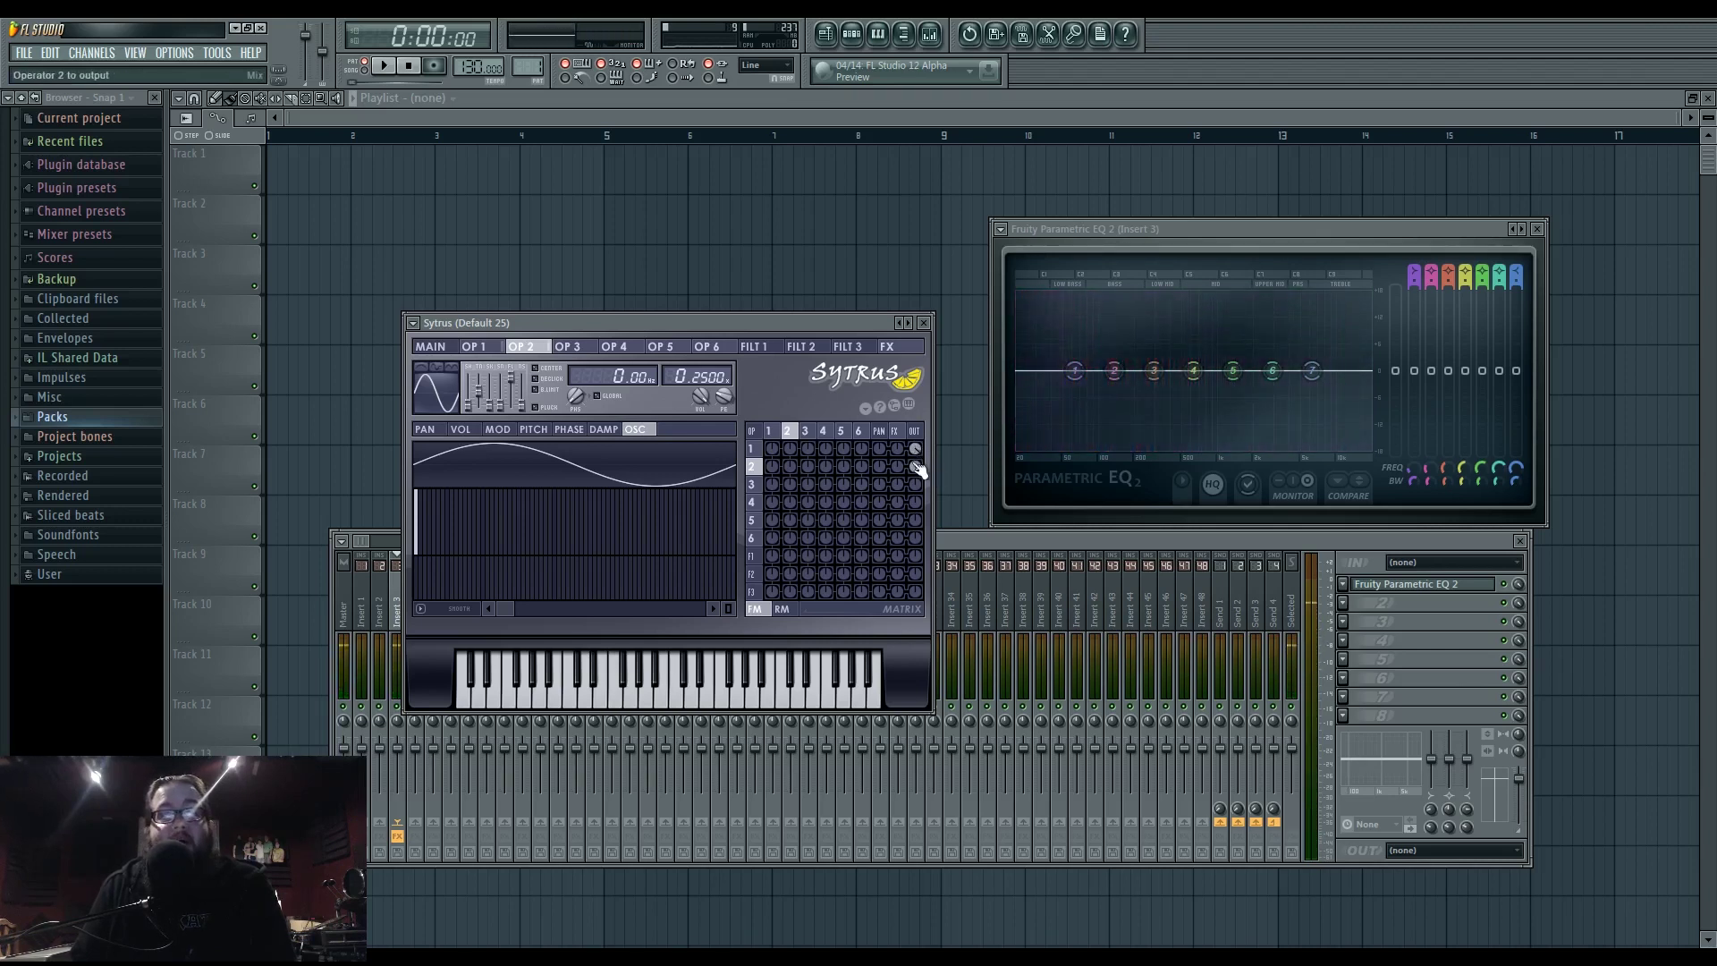
{"action": "left_click", "coordinate": [768, 431]}
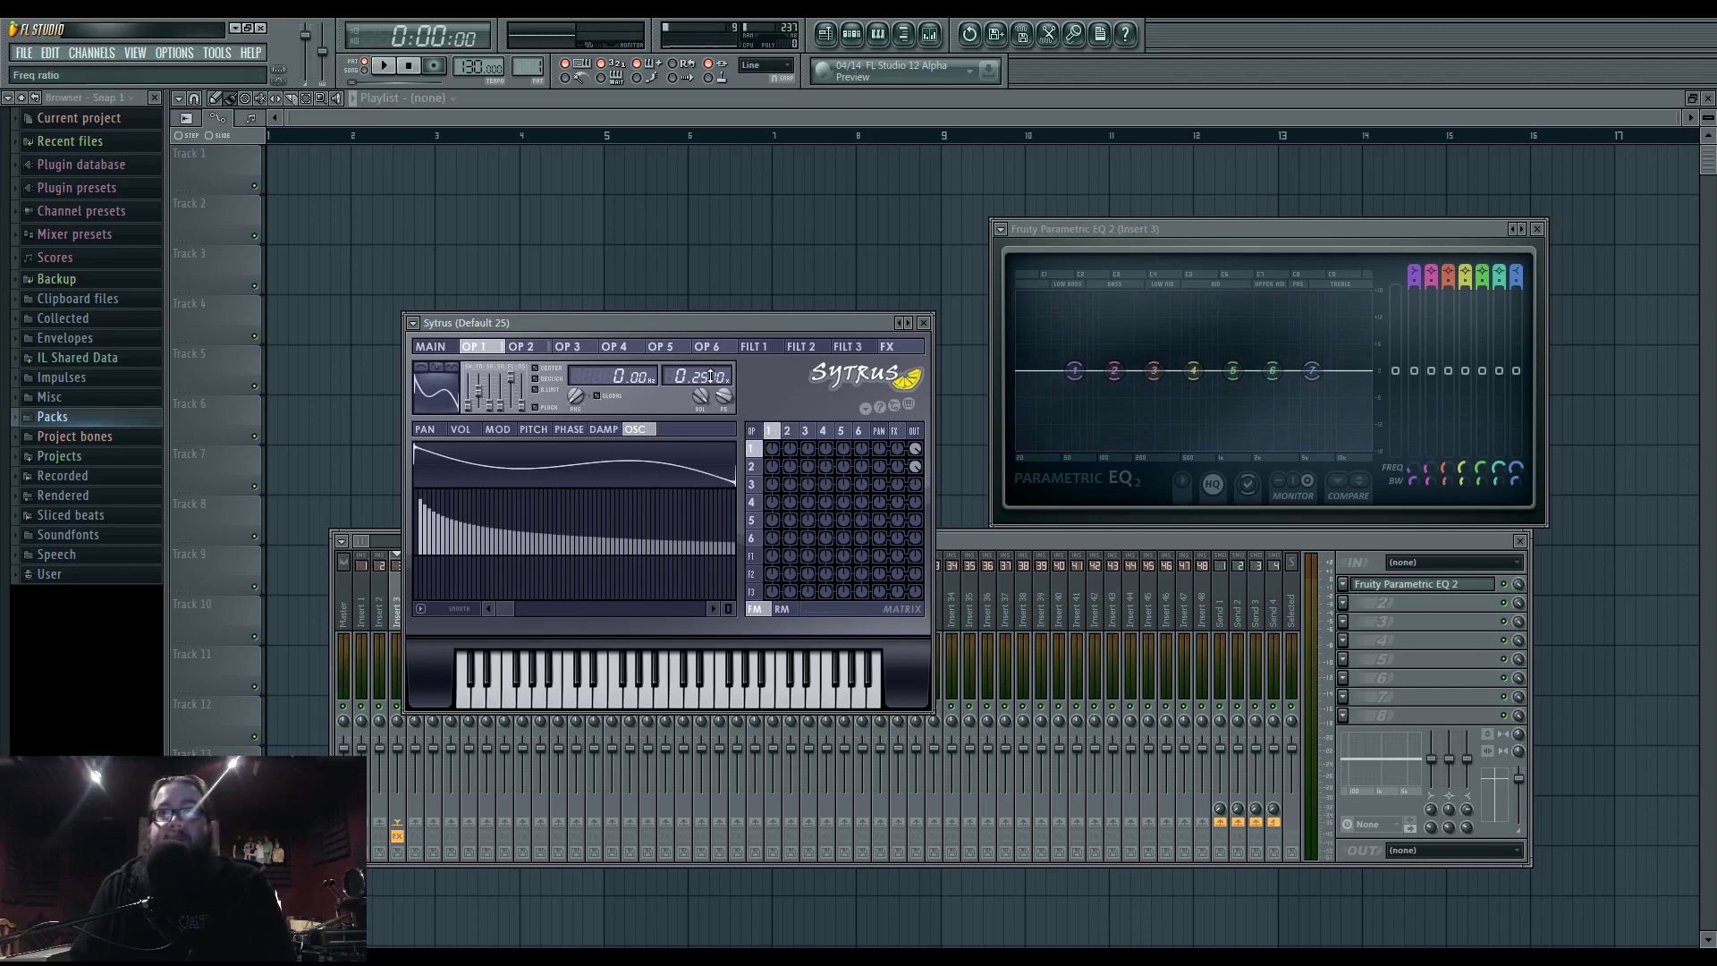
{"action": "left_click_drag", "start_coordinate": [711, 376], "coordinate": [713, 376]}
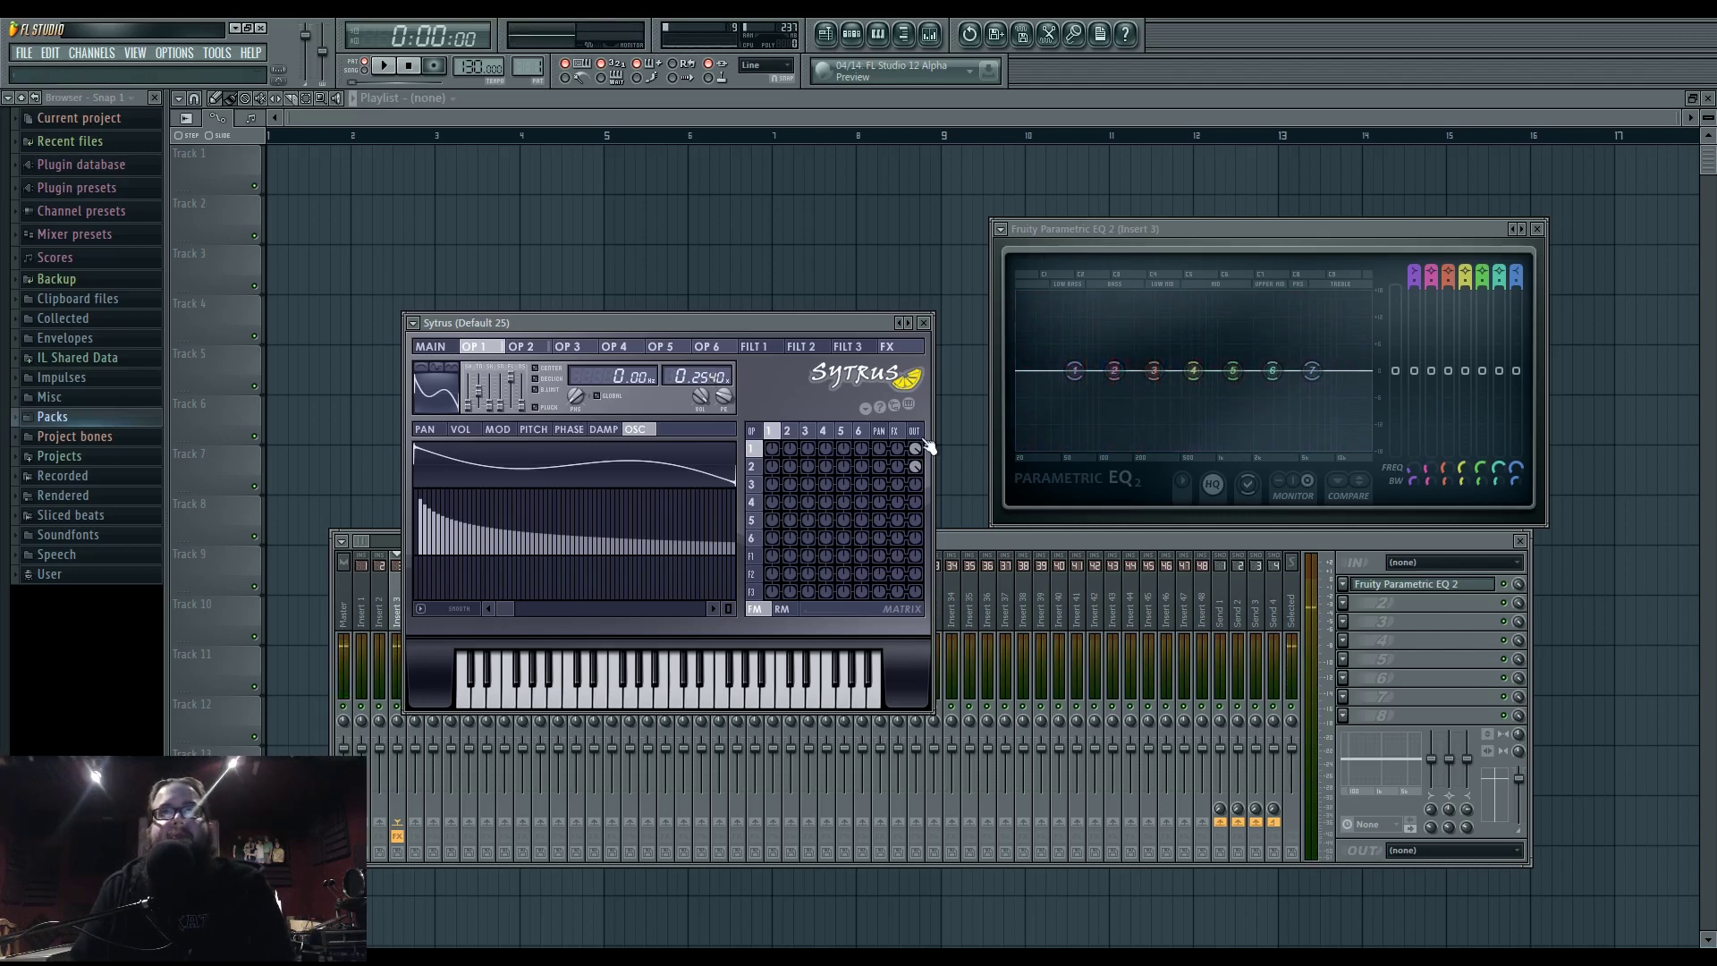
- Route operators 1 and 2 into filter 1 and send filter 1 to the output
{"action": "right_click", "coordinate": [774, 554]}
{"action": "right_click", "coordinate": [790, 555]}
{"action": "right_click", "coordinate": [914, 556]}
- Turn filter 1's mode off, enable its waveshaper, and raise the curve's right end to the top
{"action": "left_click", "coordinate": [767, 556]}
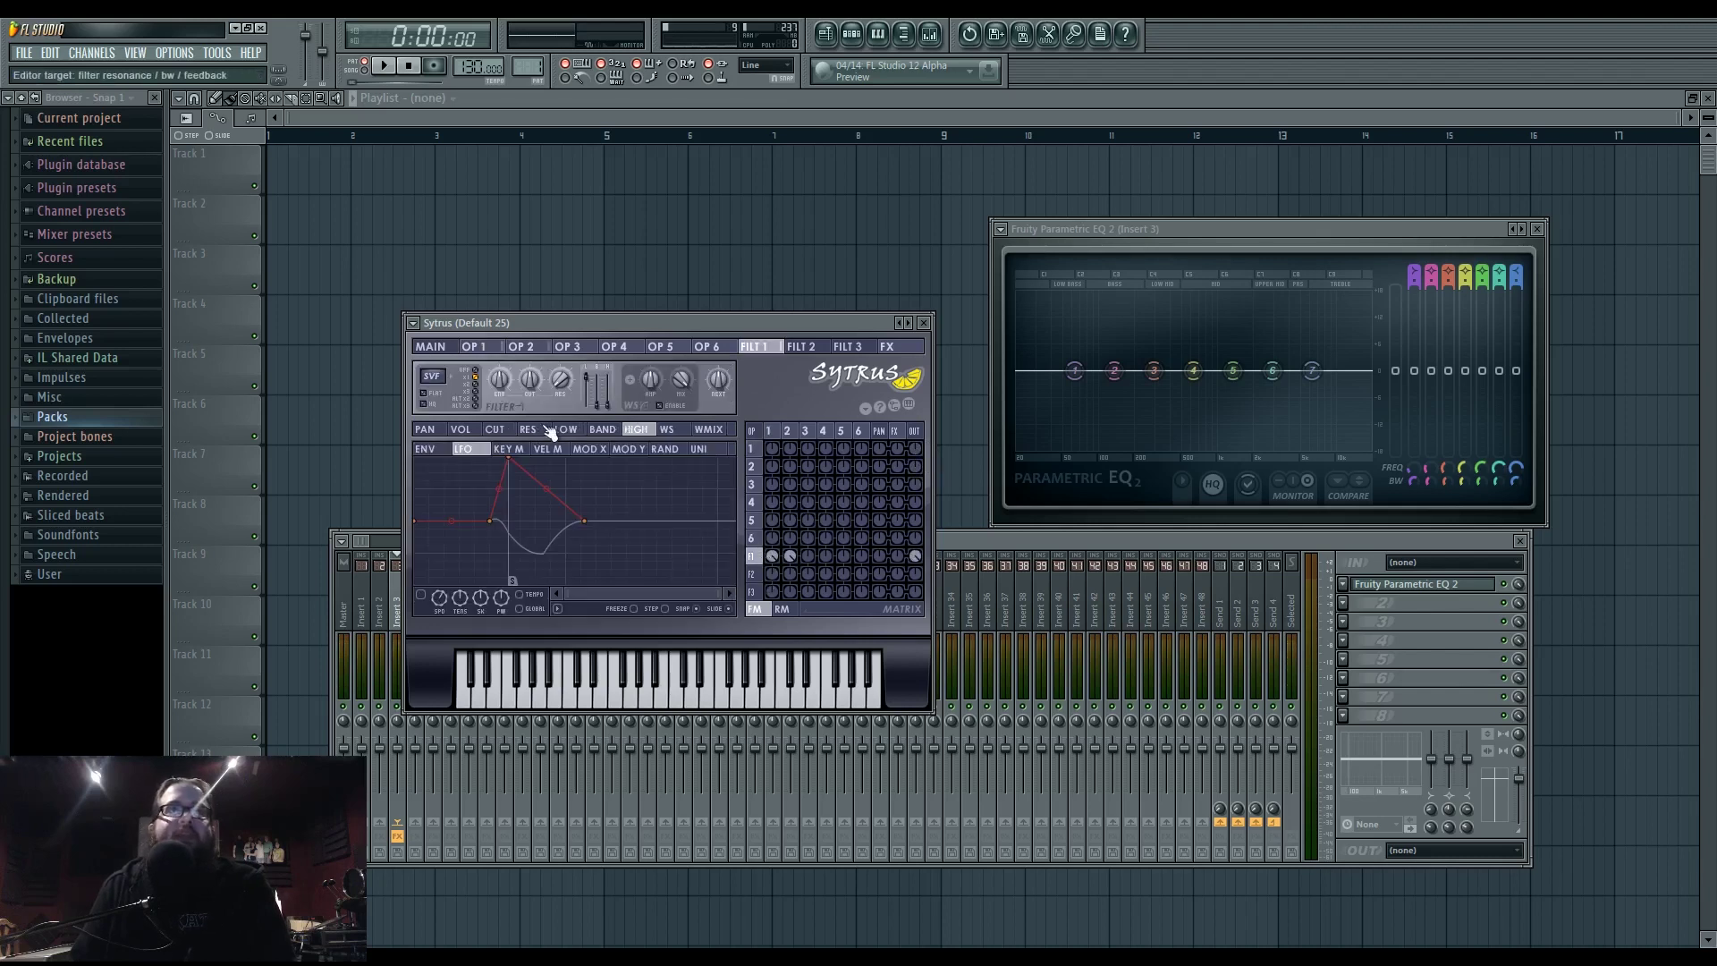
{"action": "left_click", "coordinate": [476, 370]}
{"action": "left_click", "coordinate": [667, 407]}
{"action": "key", "text": "v"}
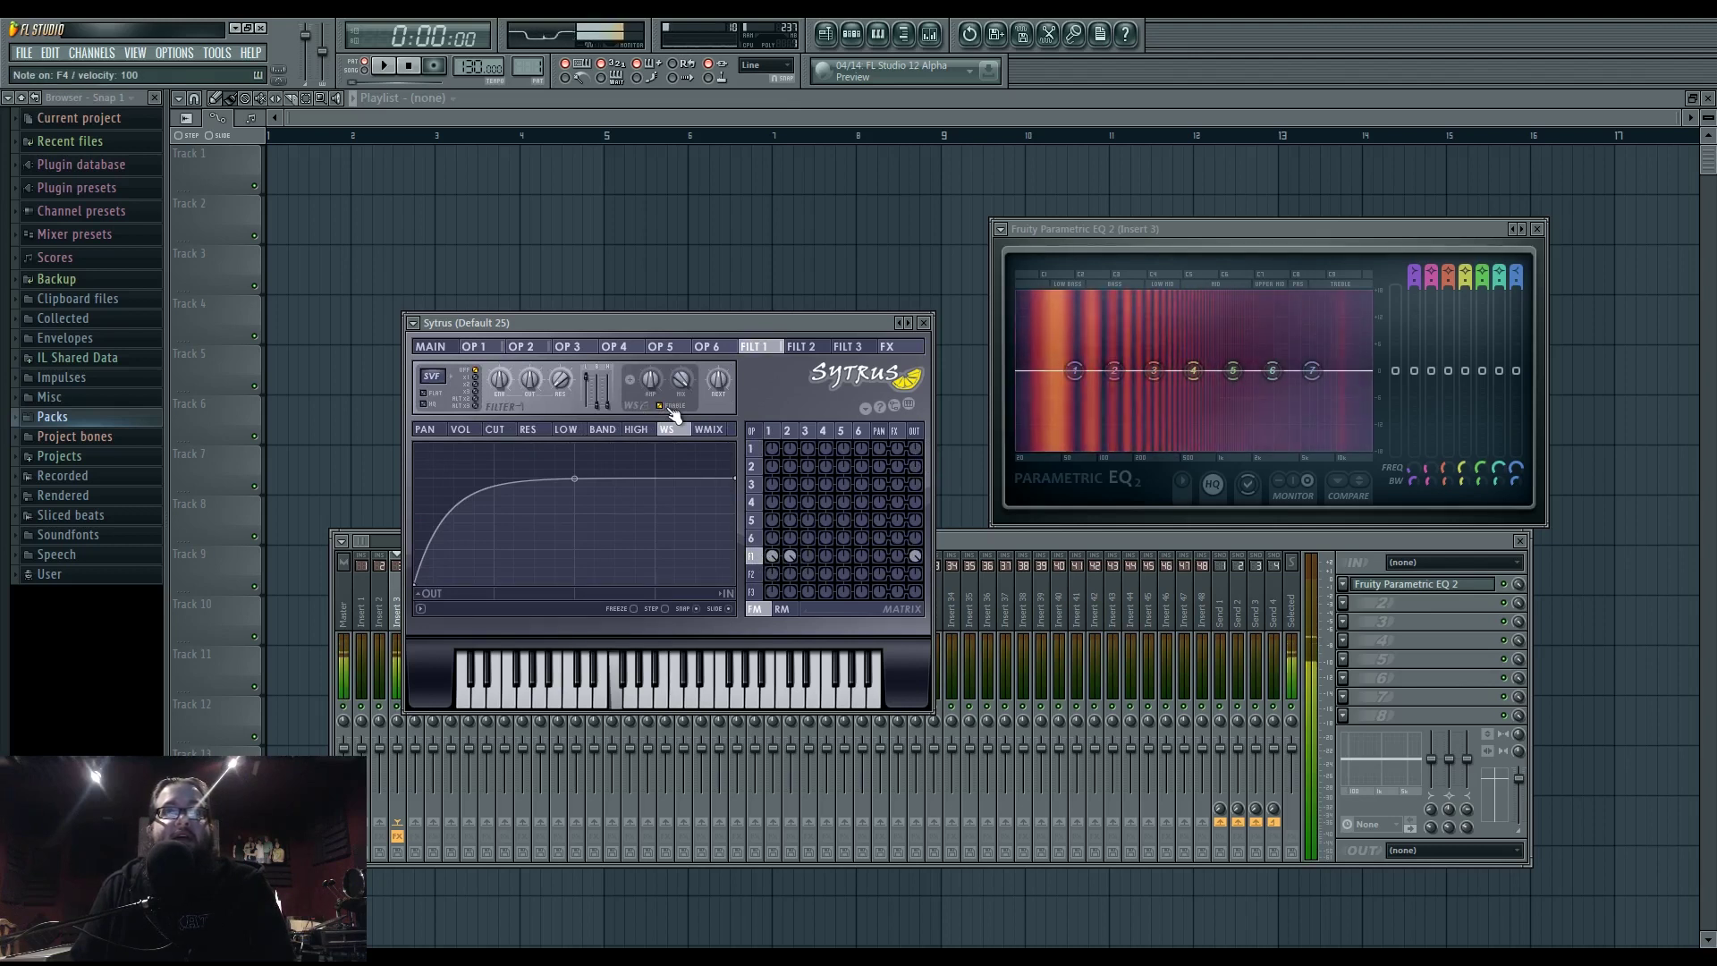
{"action": "left_click_drag", "start_coordinate": [735, 478], "coordinate": [737, 438]}
{"action": "key", "text": "v"}
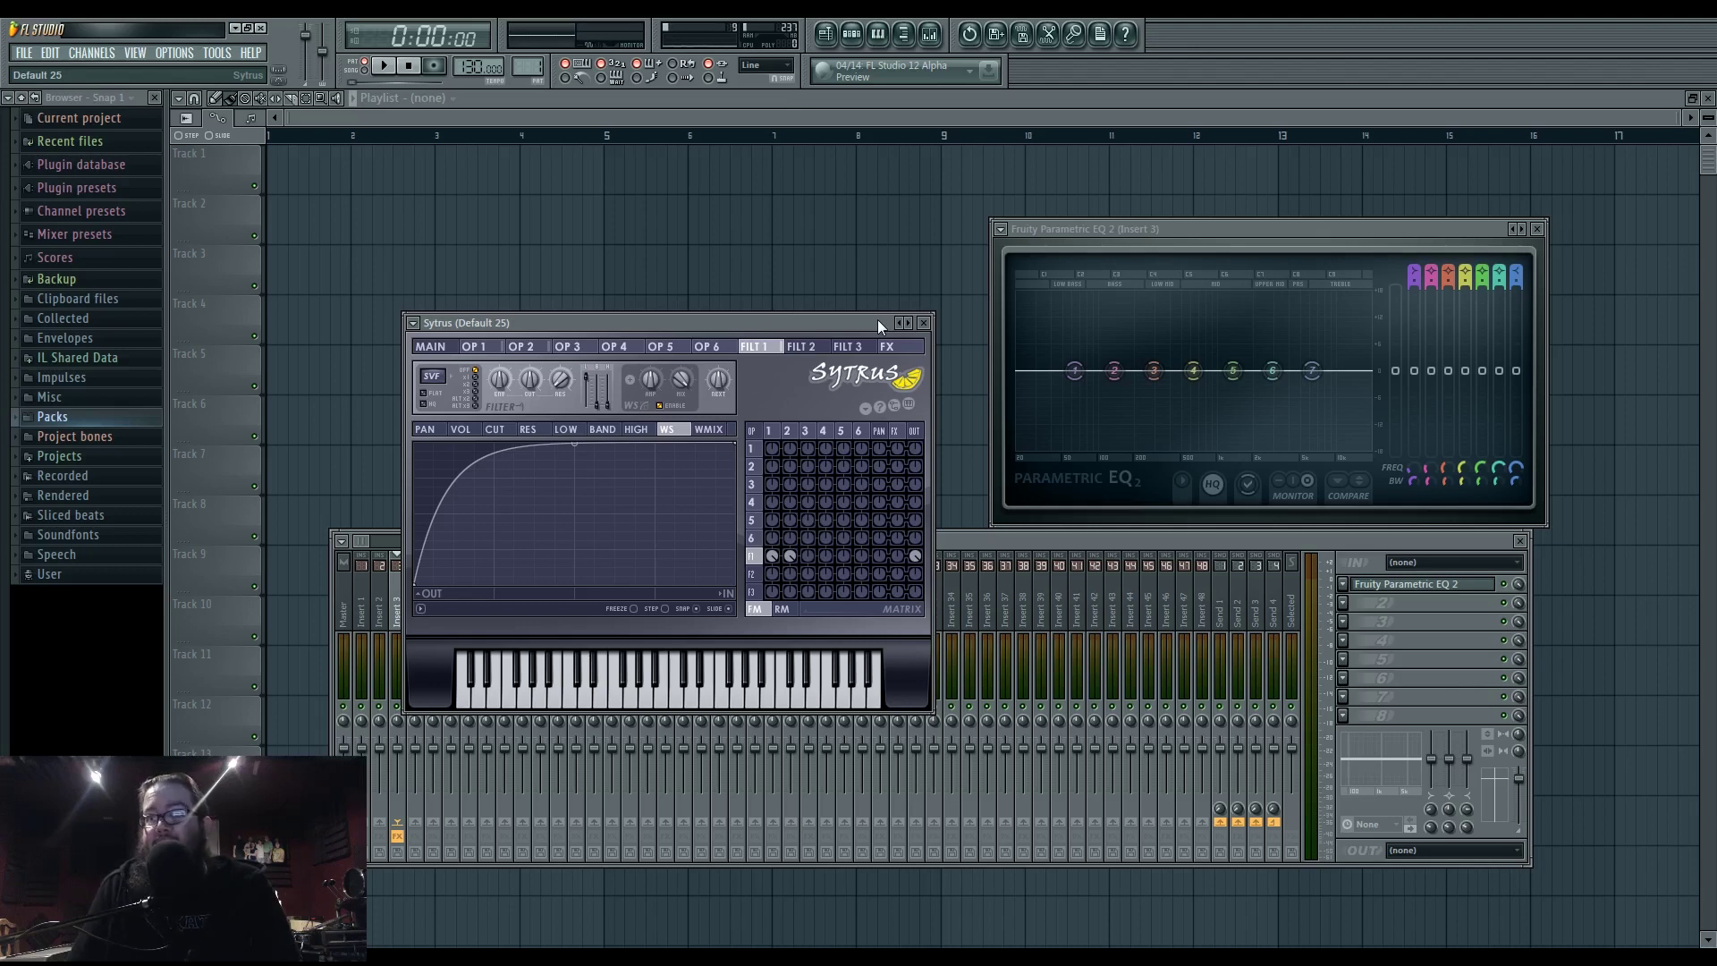
- Audition the bass on G4 and select operator 1
{"action": "key", "text": "b"}
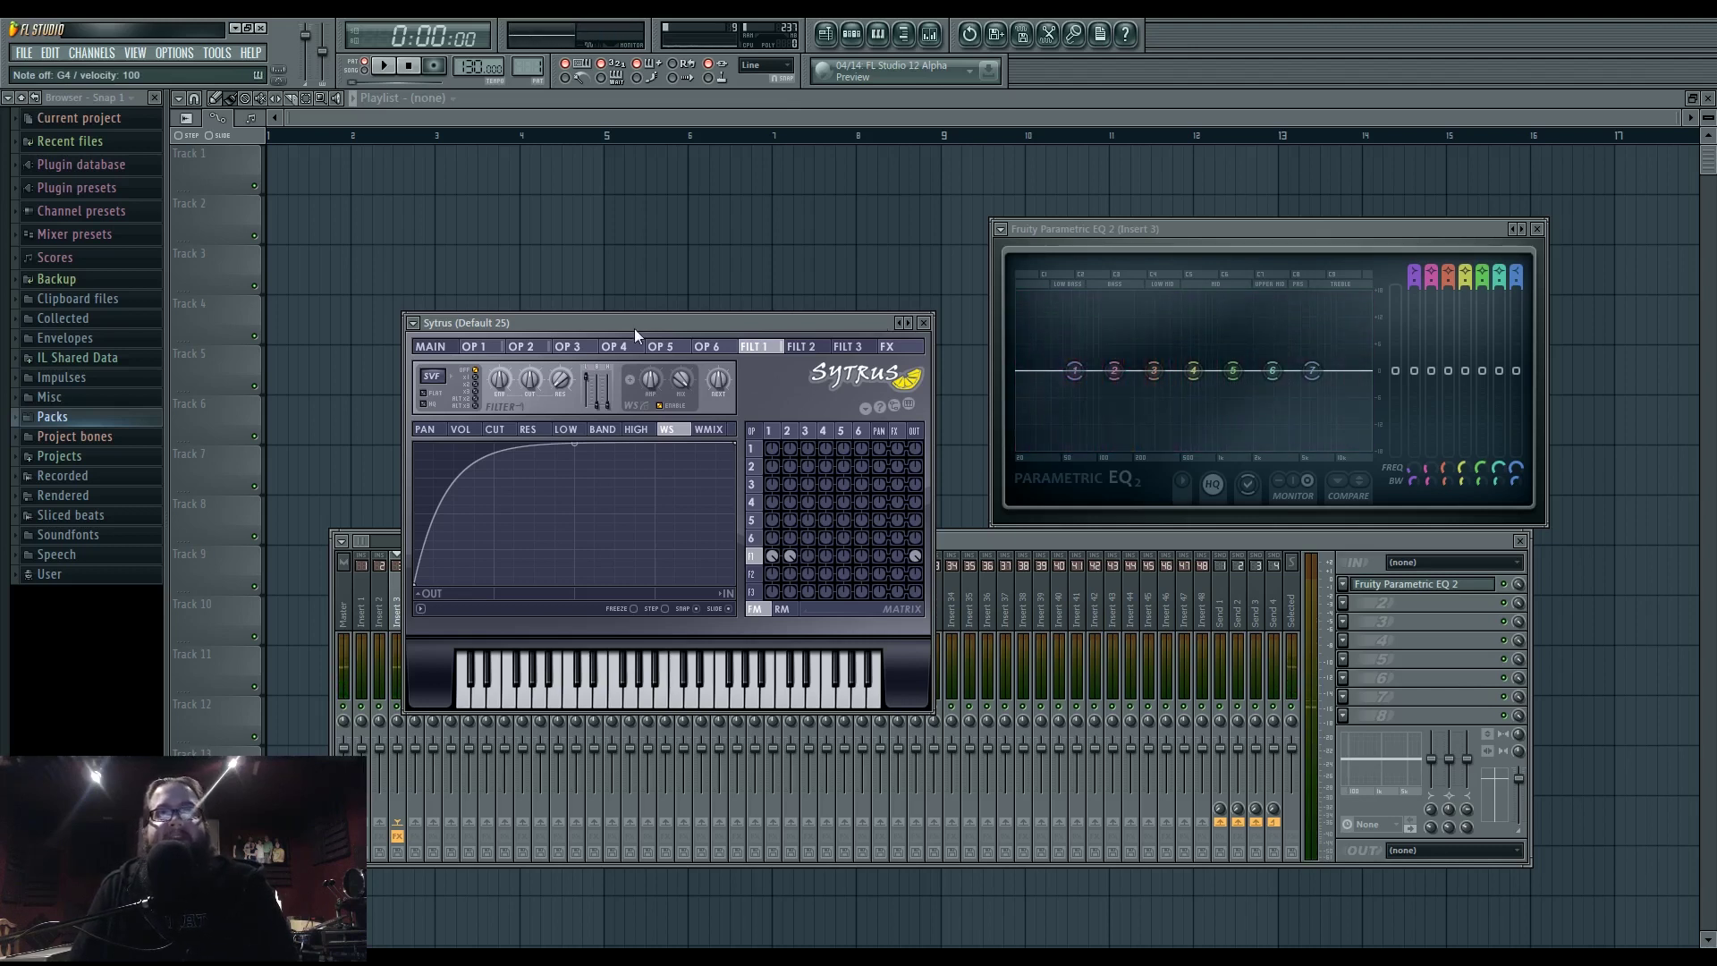
{"action": "key", "text": "b"}
{"action": "left_click", "coordinate": [774, 430]}
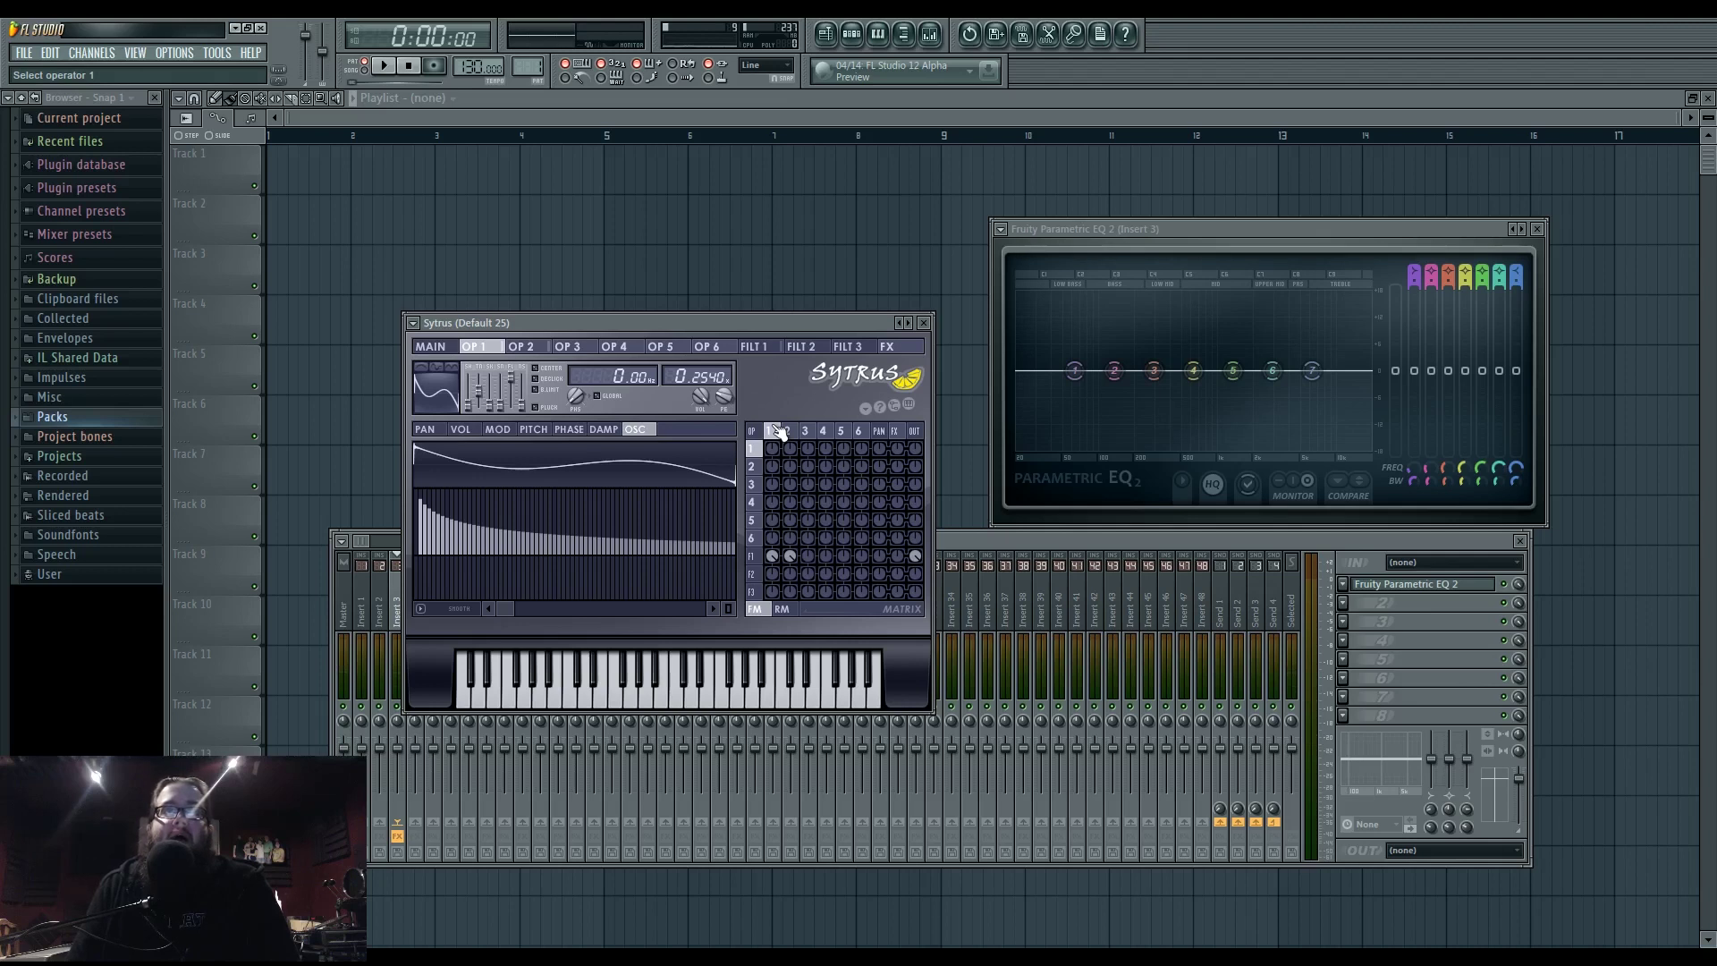
{"action": "key", "text": "b"}
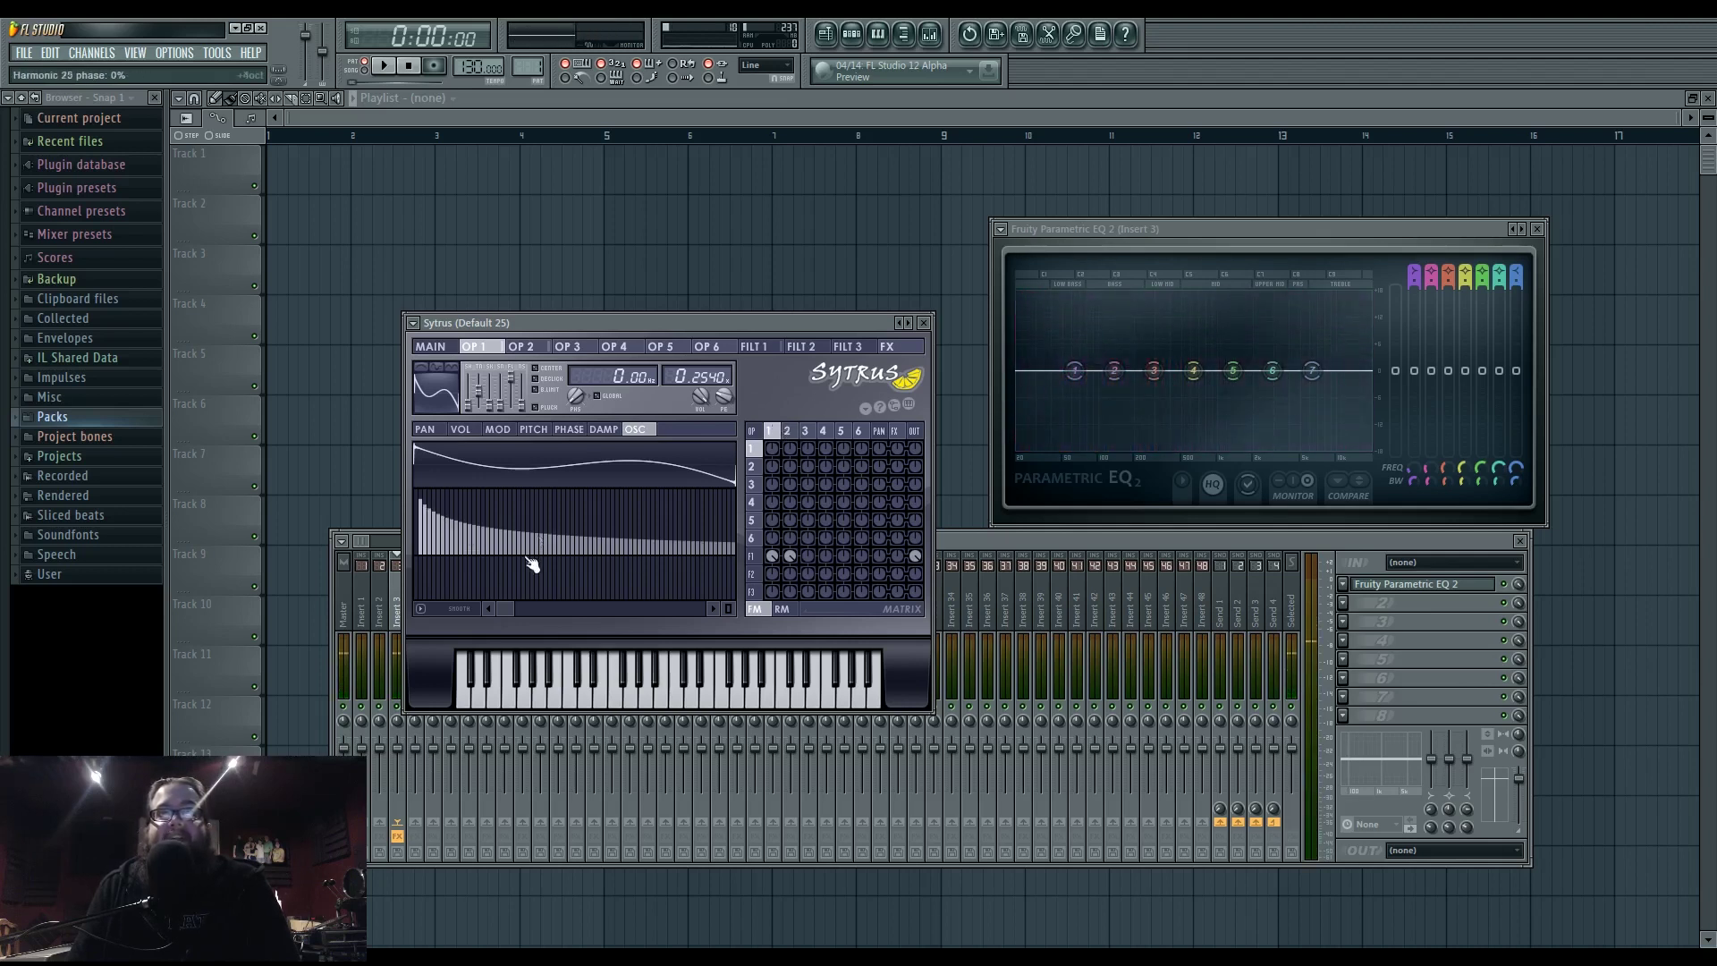
- Draw phase offsets across operator 1's low harmonics
{"action": "left_click_drag", "start_coordinate": [466, 575], "coordinate": [582, 590]}
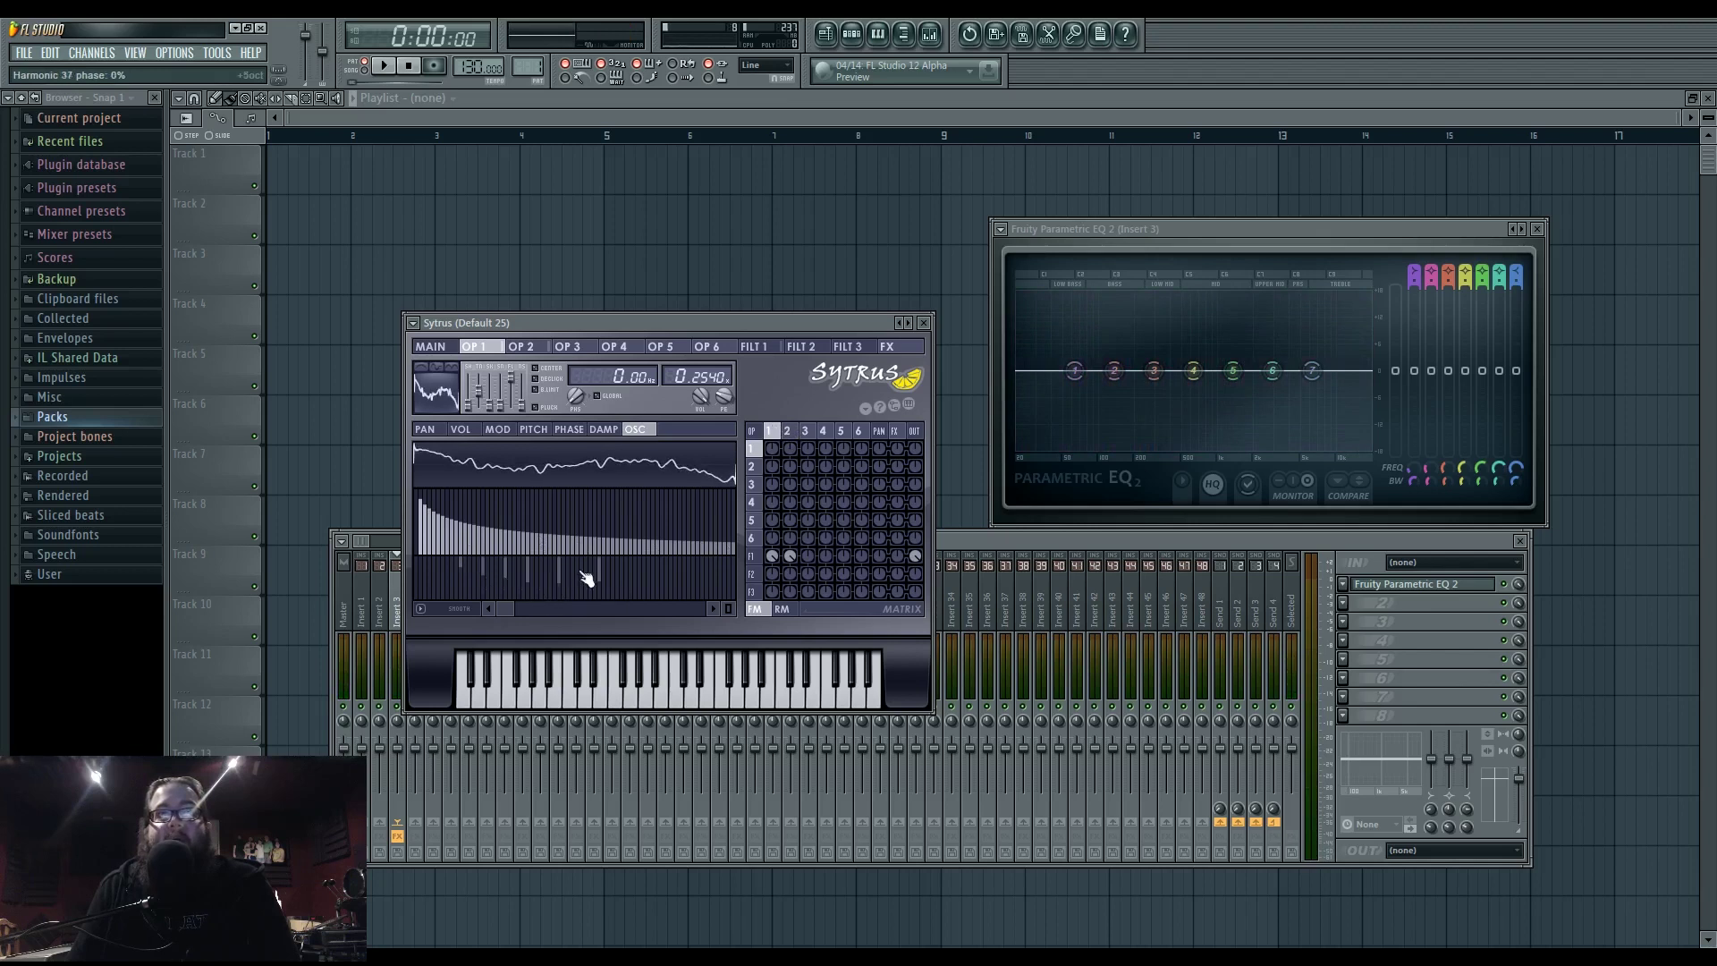
{"action": "key", "text": "v"}
{"action": "left_click", "coordinate": [447, 569]}
{"action": "left_click", "coordinate": [438, 575]}
{"action": "left_click", "coordinate": [434, 577]}
{"action": "left_click", "coordinate": [421, 578]}
- Redraw phases across the higher harmonics up to 99, then audition an octave lower
{"action": "mouse_move", "coordinate": [436, 587]}
{"action": "left_mouse_down"}
{"action": "mouse_move", "coordinate": [717, 575]}
{"action": "mouse_move", "coordinate": [537, 582]}
{"action": "left_mouse_up"}
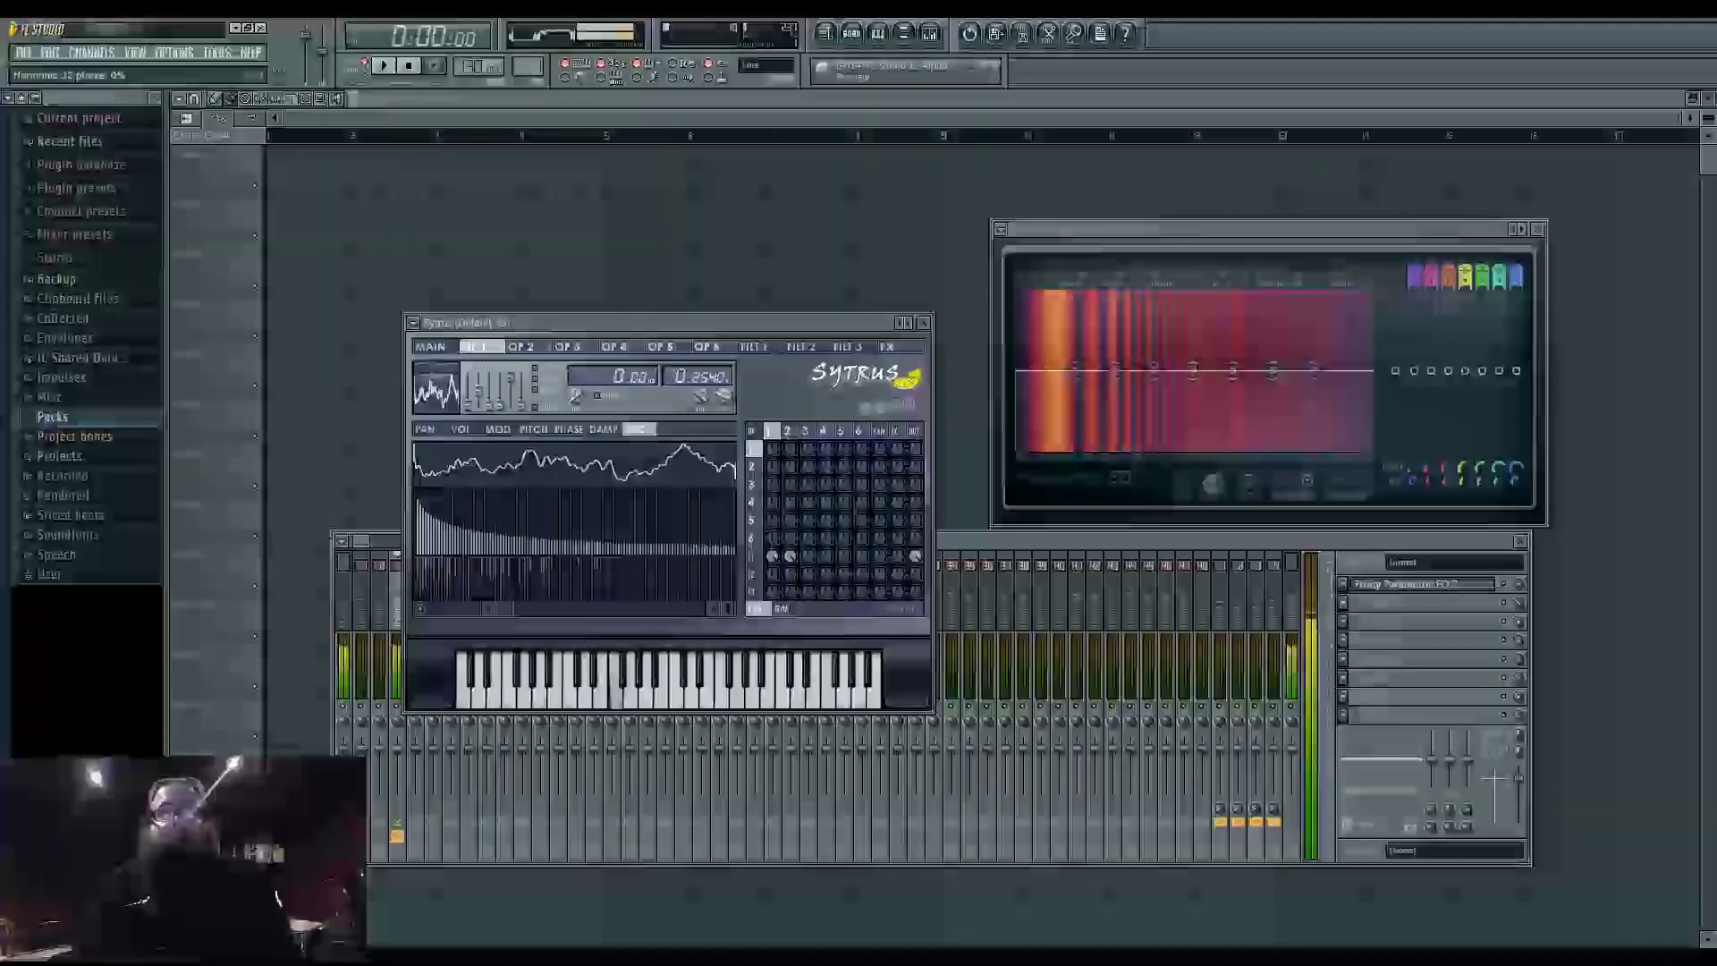
{"action": "mouse_move", "coordinate": [505, 577]}
{"action": "left_mouse_down"}
{"action": "mouse_move", "coordinate": [592, 589]}
{"action": "mouse_move", "coordinate": [685, 582]}
{"action": "left_mouse_up"}
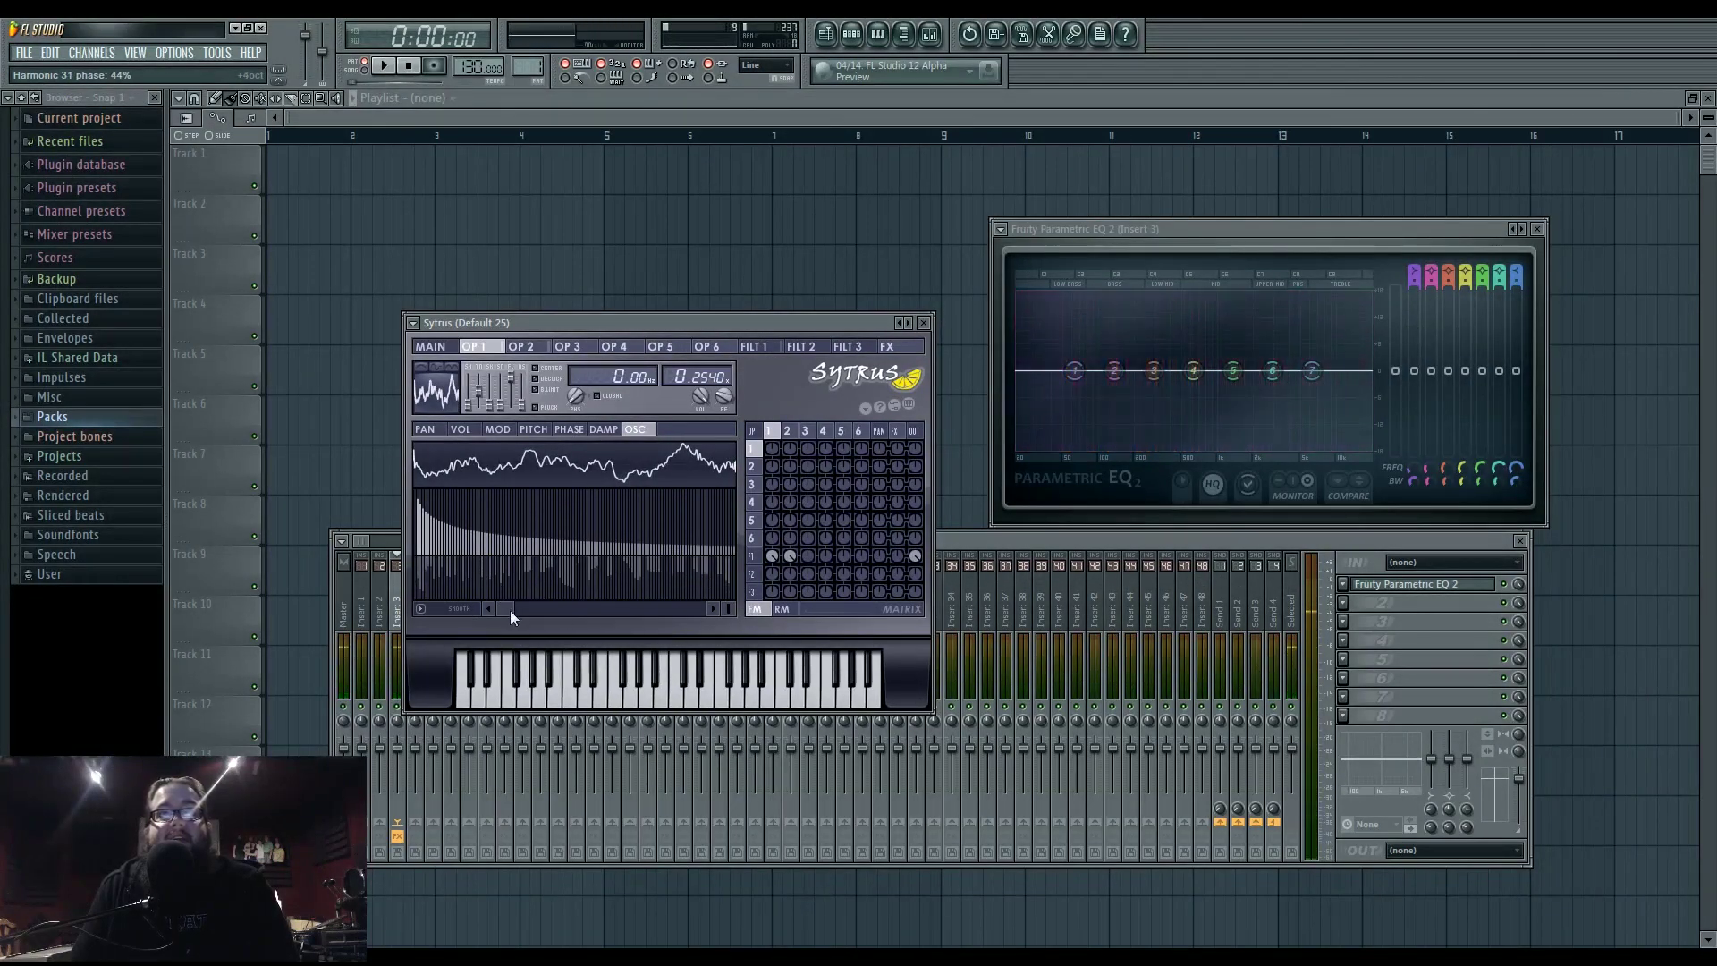
{"action": "left_click_drag", "start_coordinate": [510, 615], "coordinate": [605, 610]}
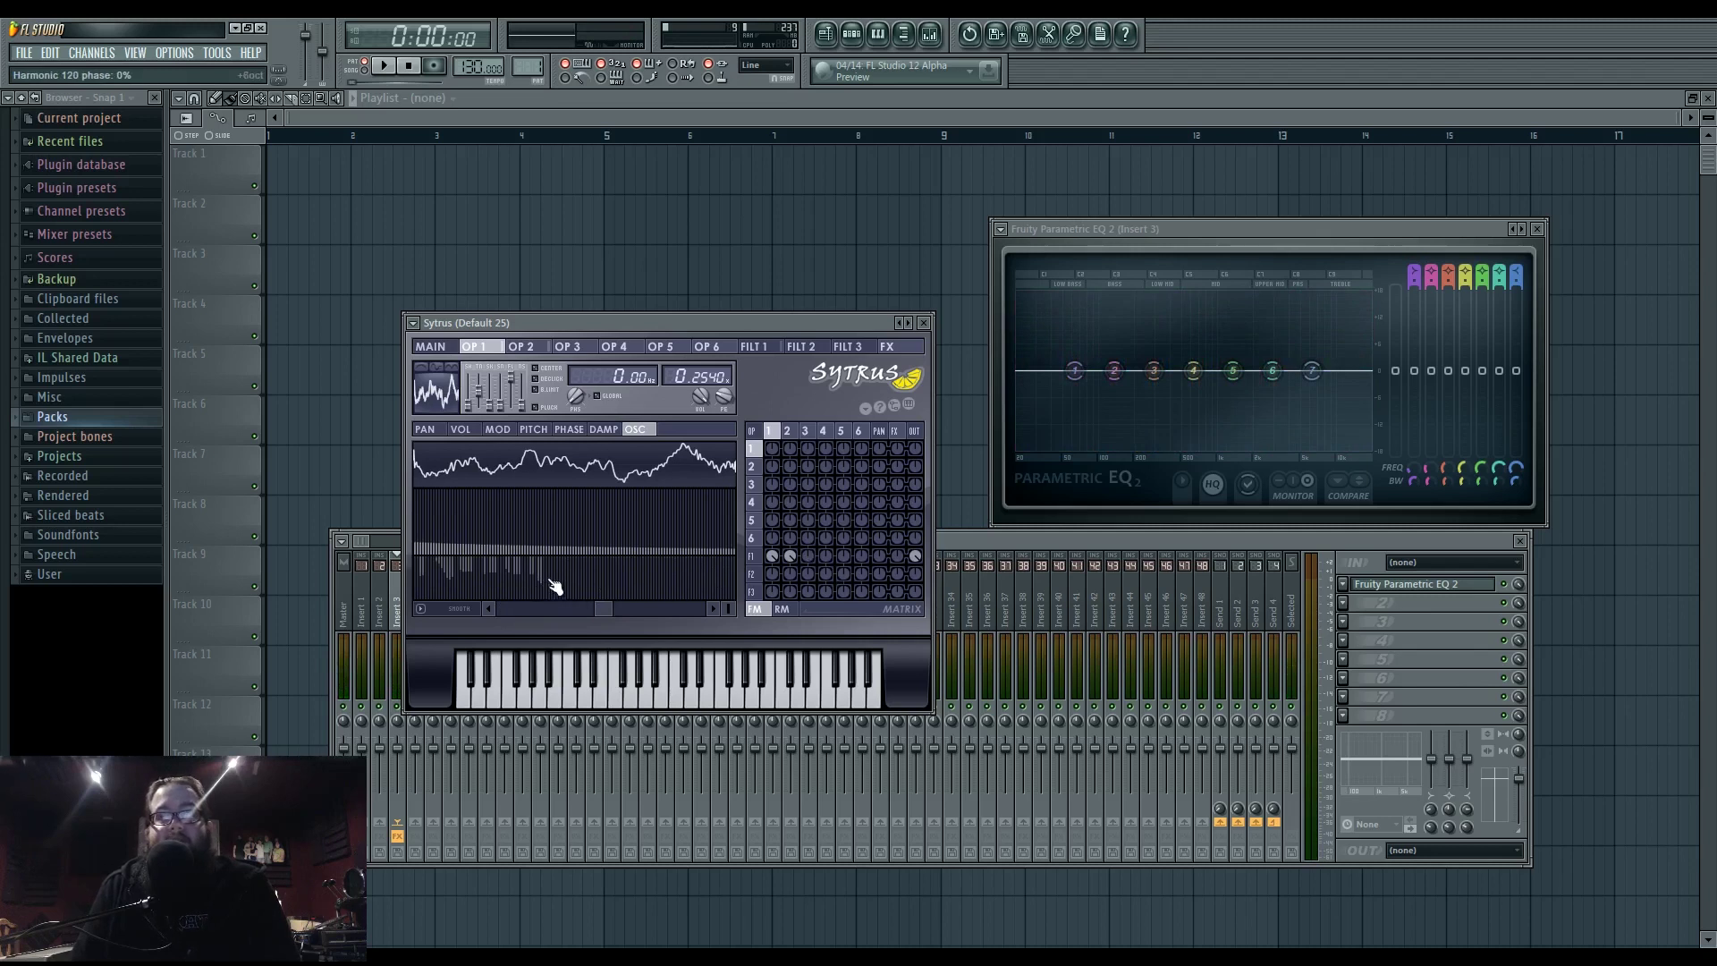
{"action": "left_click_drag", "start_coordinate": [545, 562], "coordinate": [575, 578]}
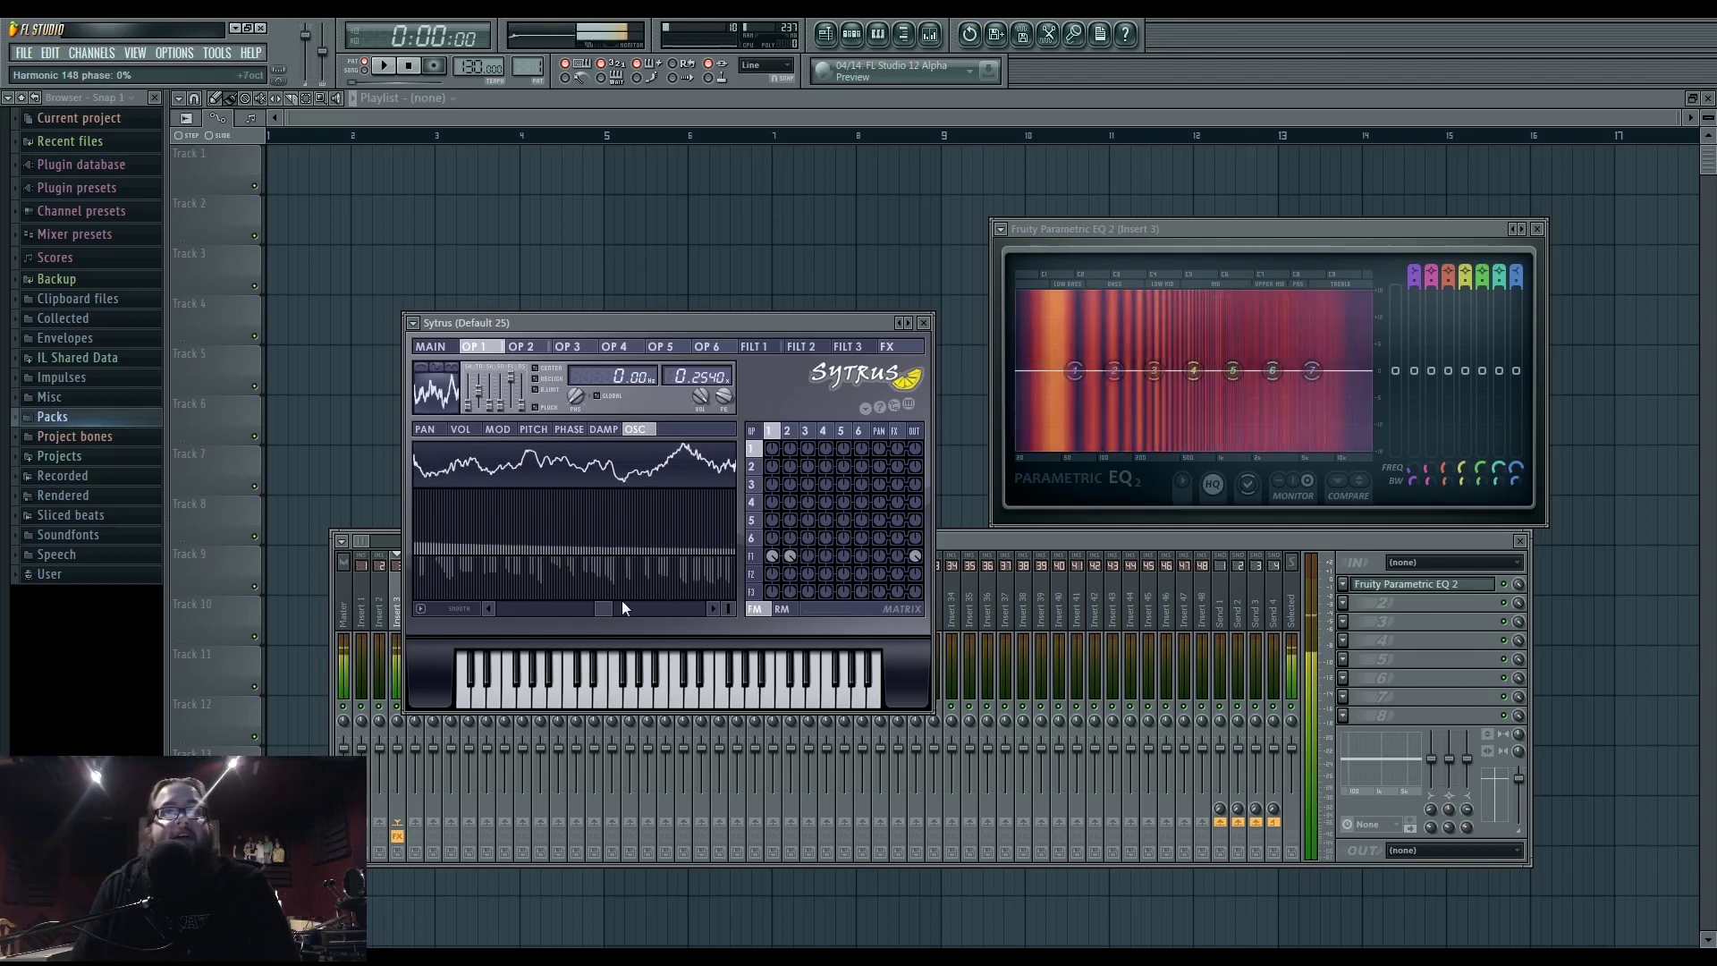
{"action": "left_click_drag", "start_coordinate": [620, 605], "coordinate": [435, 611]}
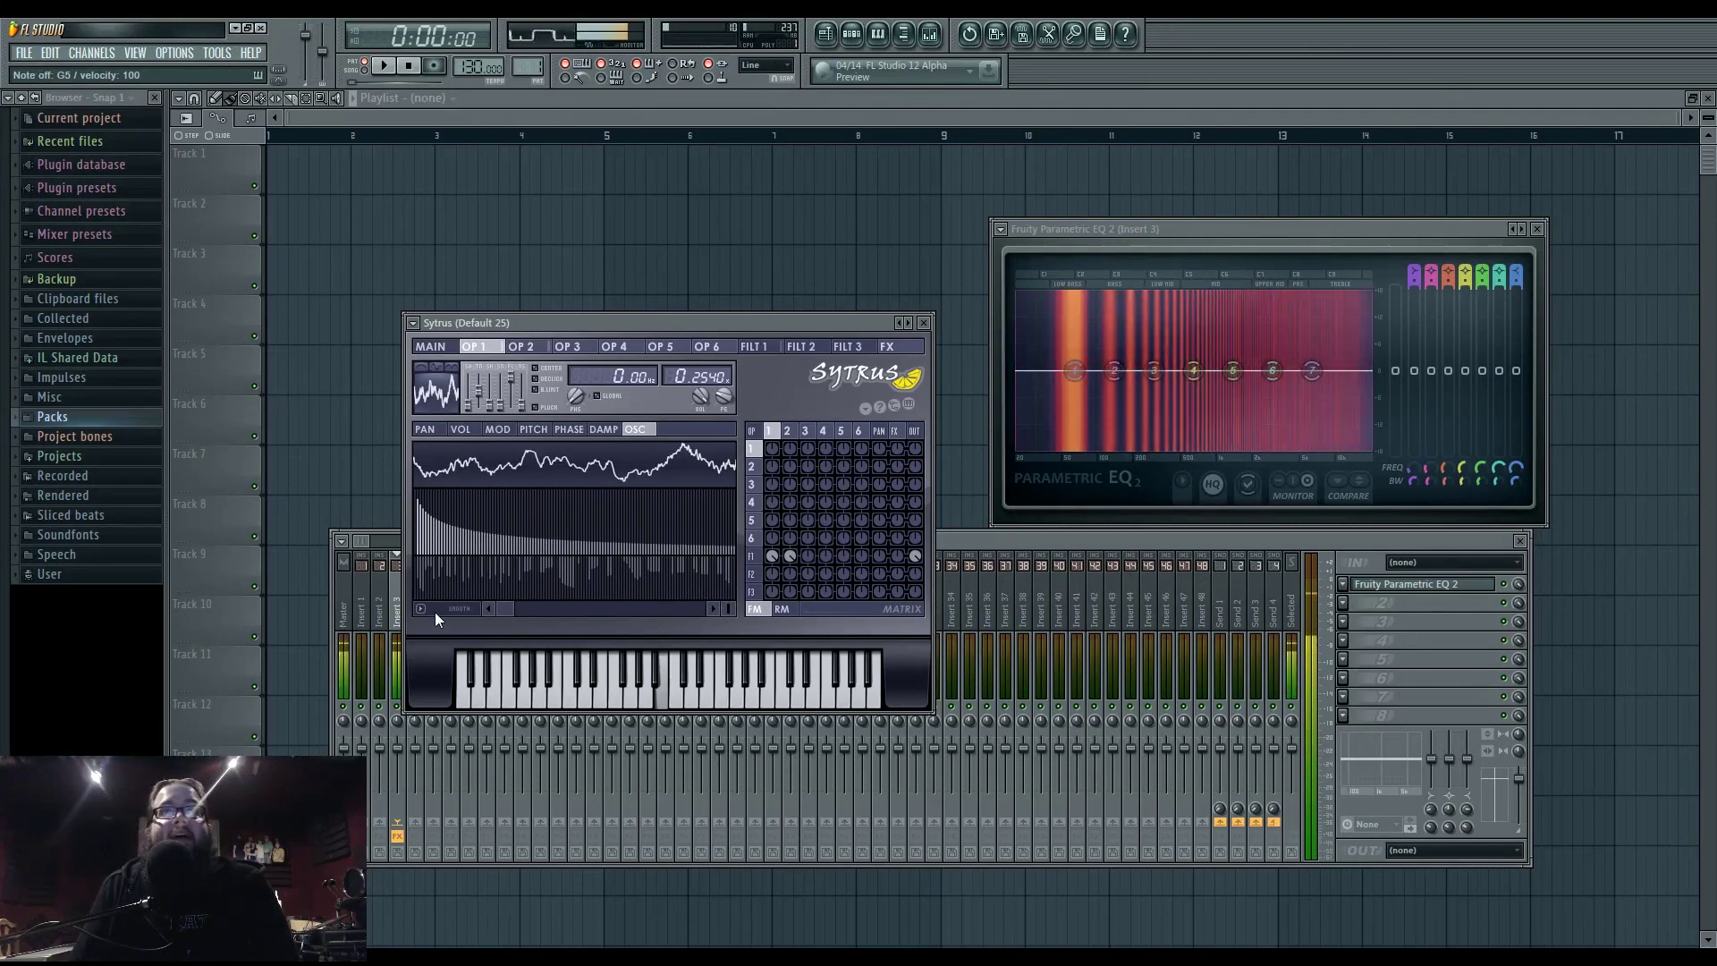
{"action": "key", "text": "x"}
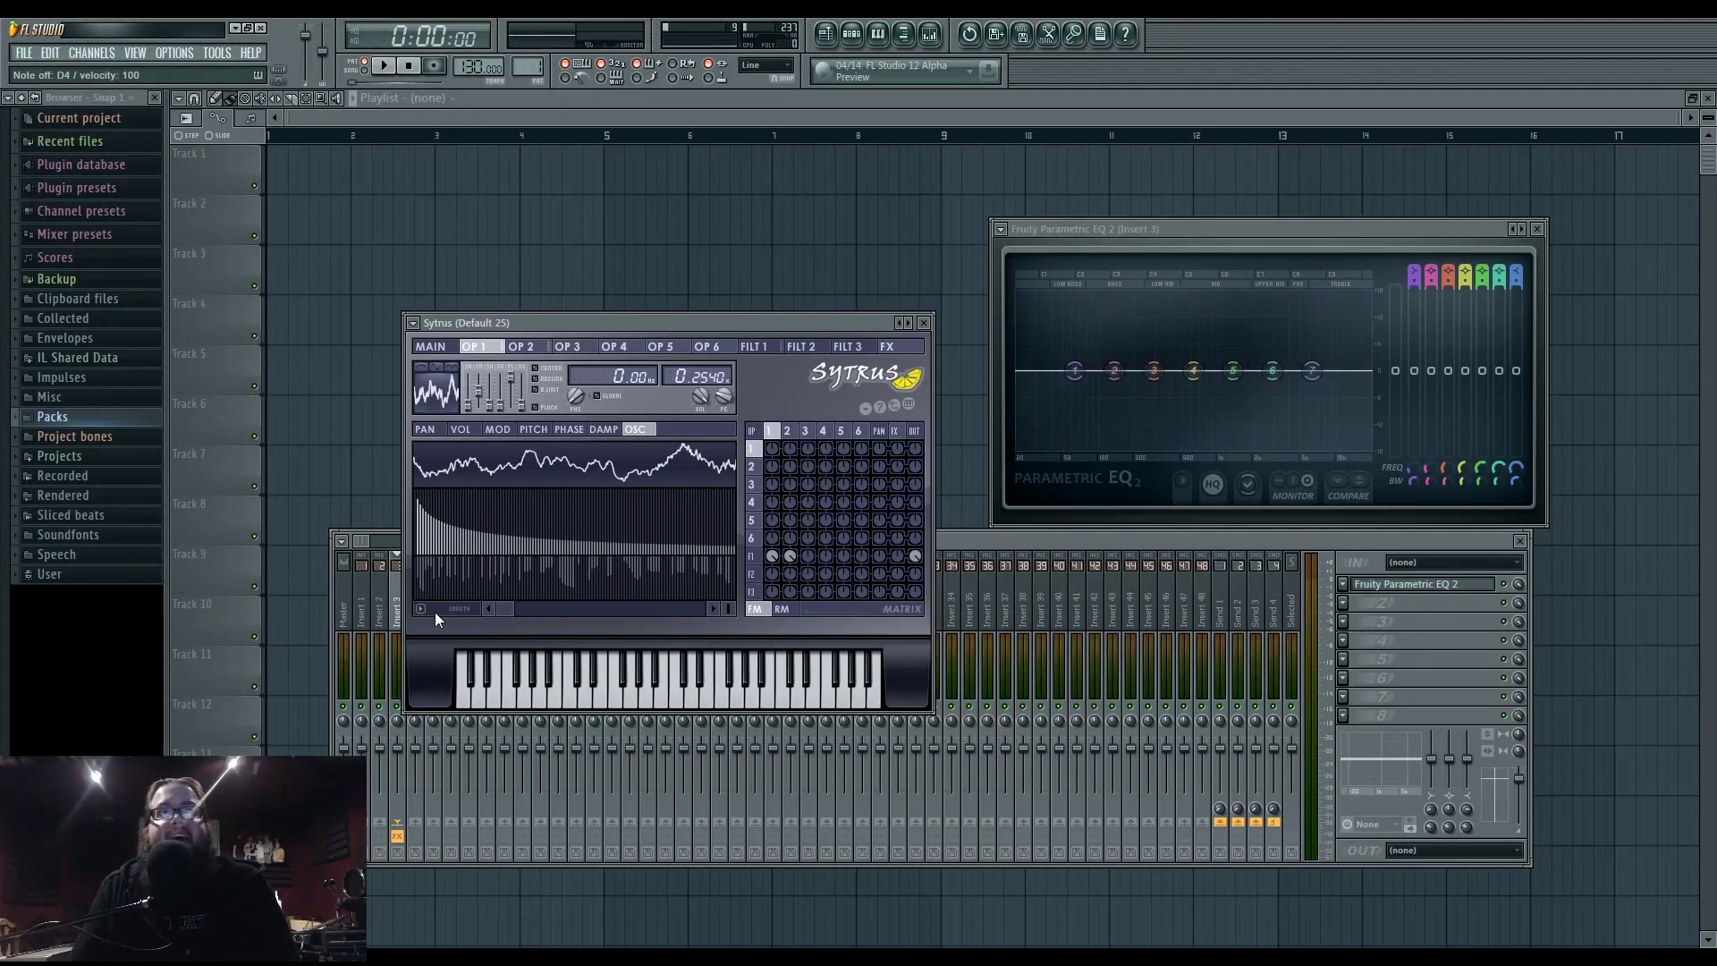
- Flip between operators 2 and 1 to compare their sounds
{"action": "left_click", "coordinate": [792, 429]}
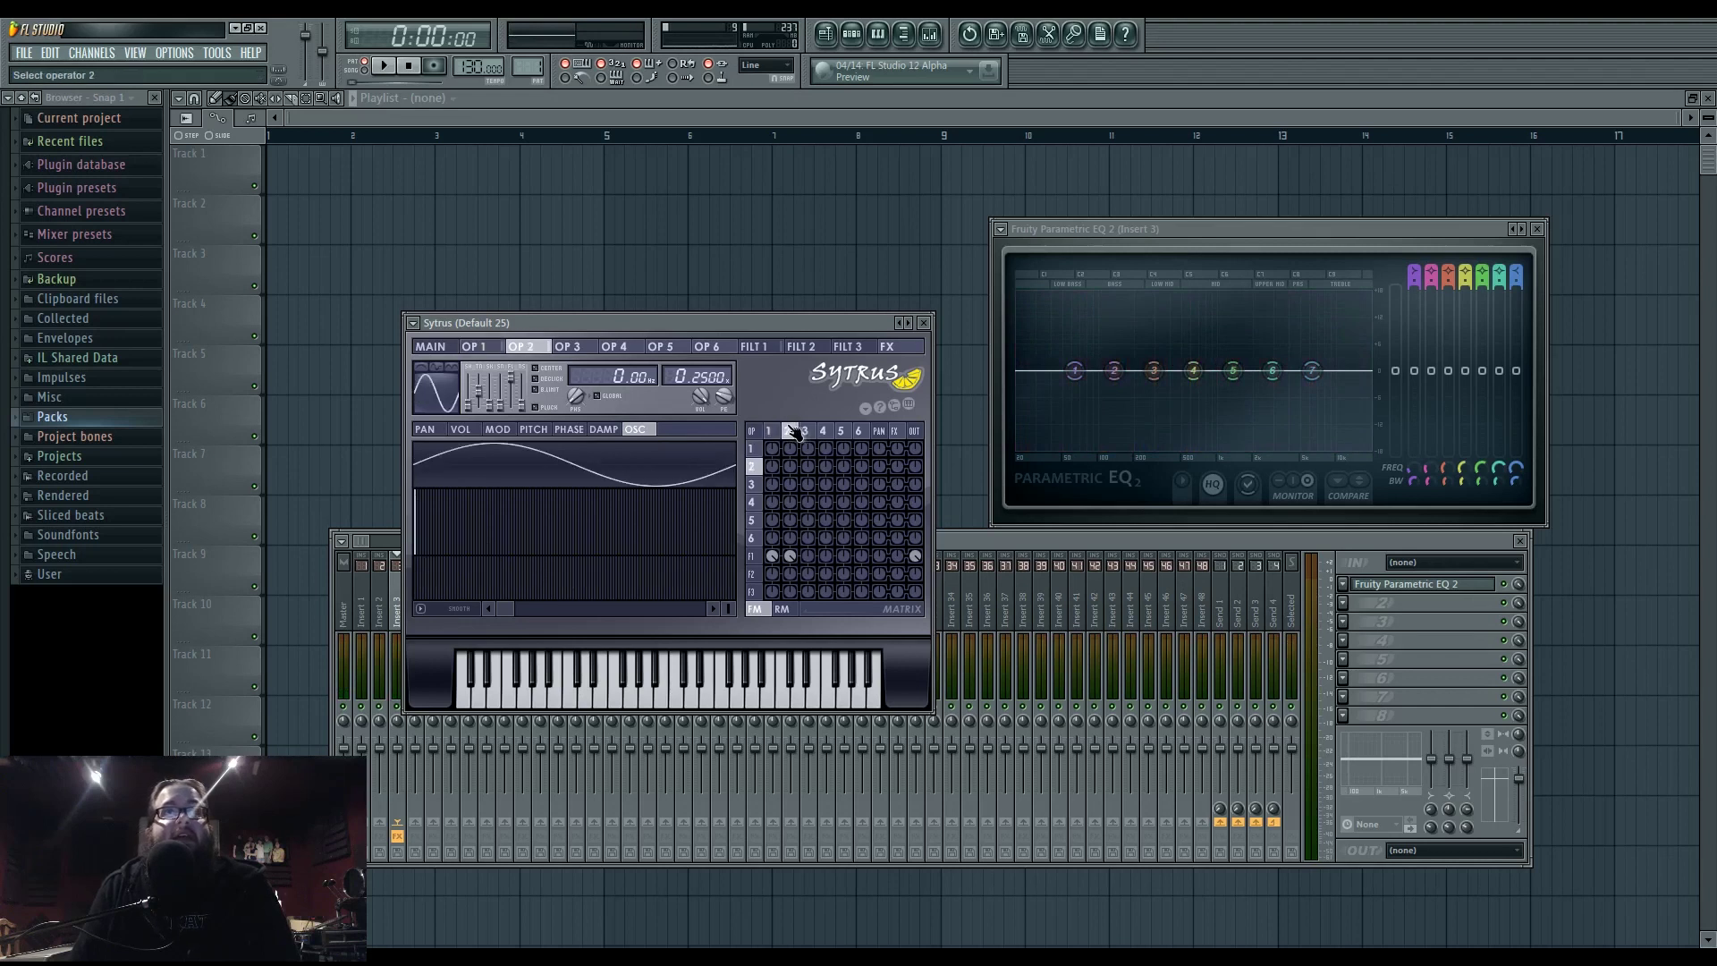
{"action": "left_click", "coordinate": [778, 430]}
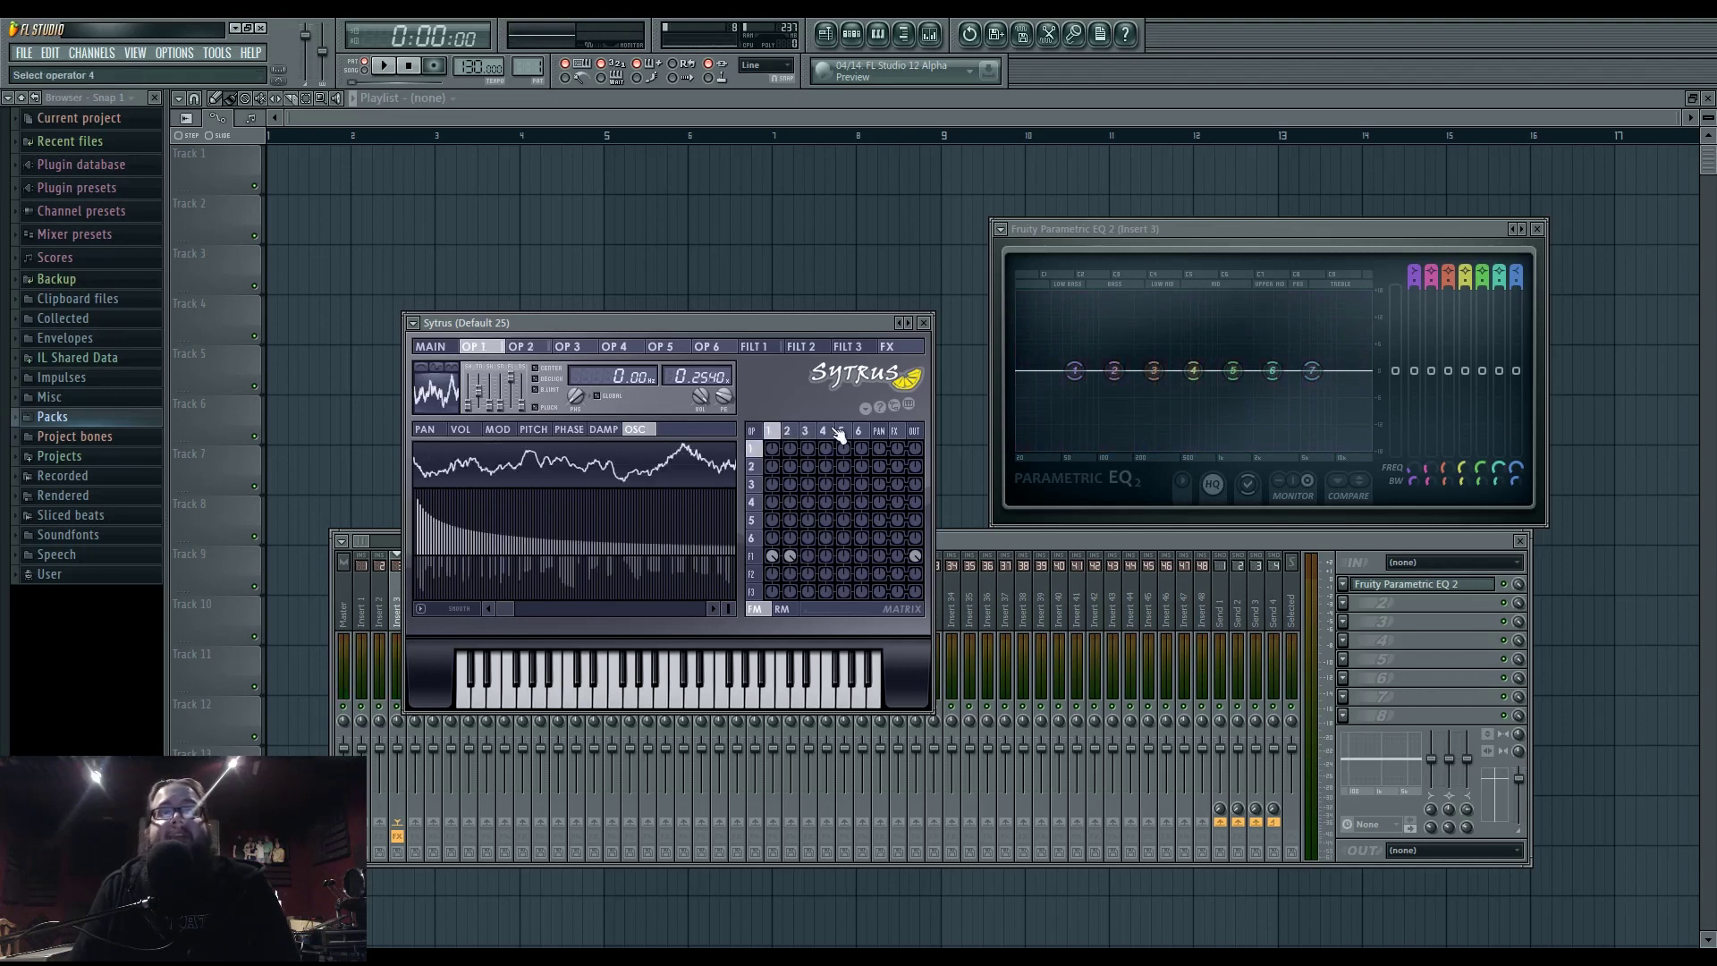
{"action": "left_click", "coordinate": [790, 431]}
{"action": "left_click", "coordinate": [776, 431]}
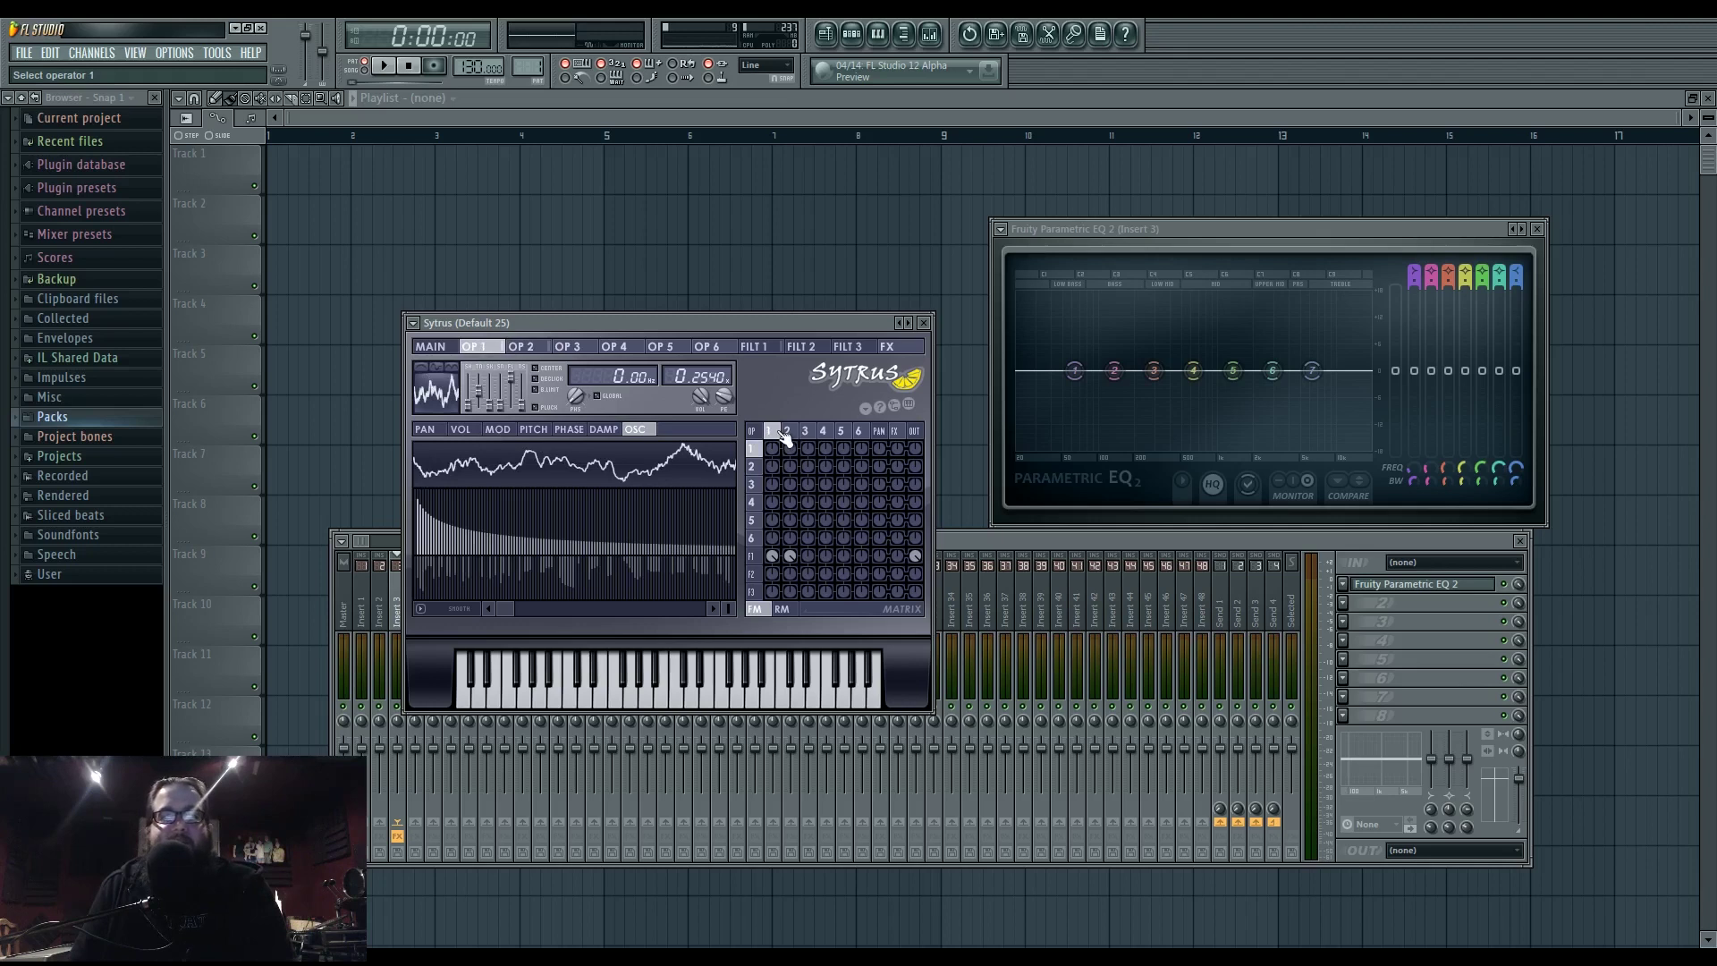
- Give operator 3 a Saw waveform with its first harmonics lowered
{"action": "left_click", "coordinate": [805, 431]}
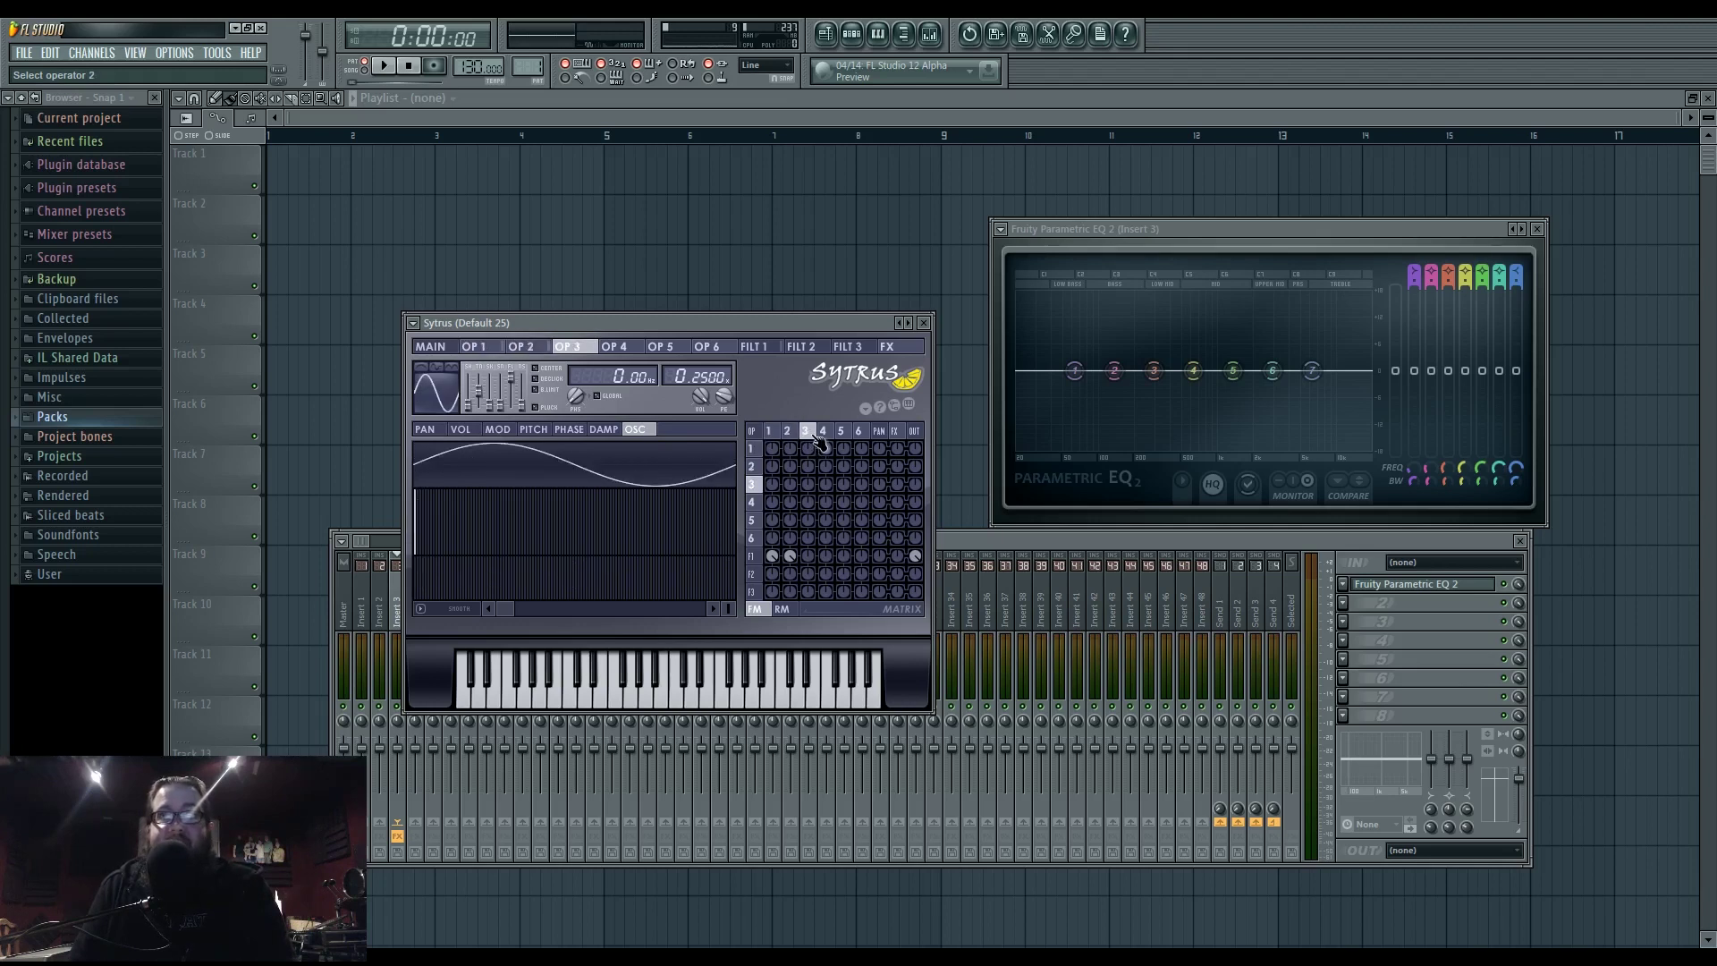
{"action": "left_click", "coordinate": [450, 371]}
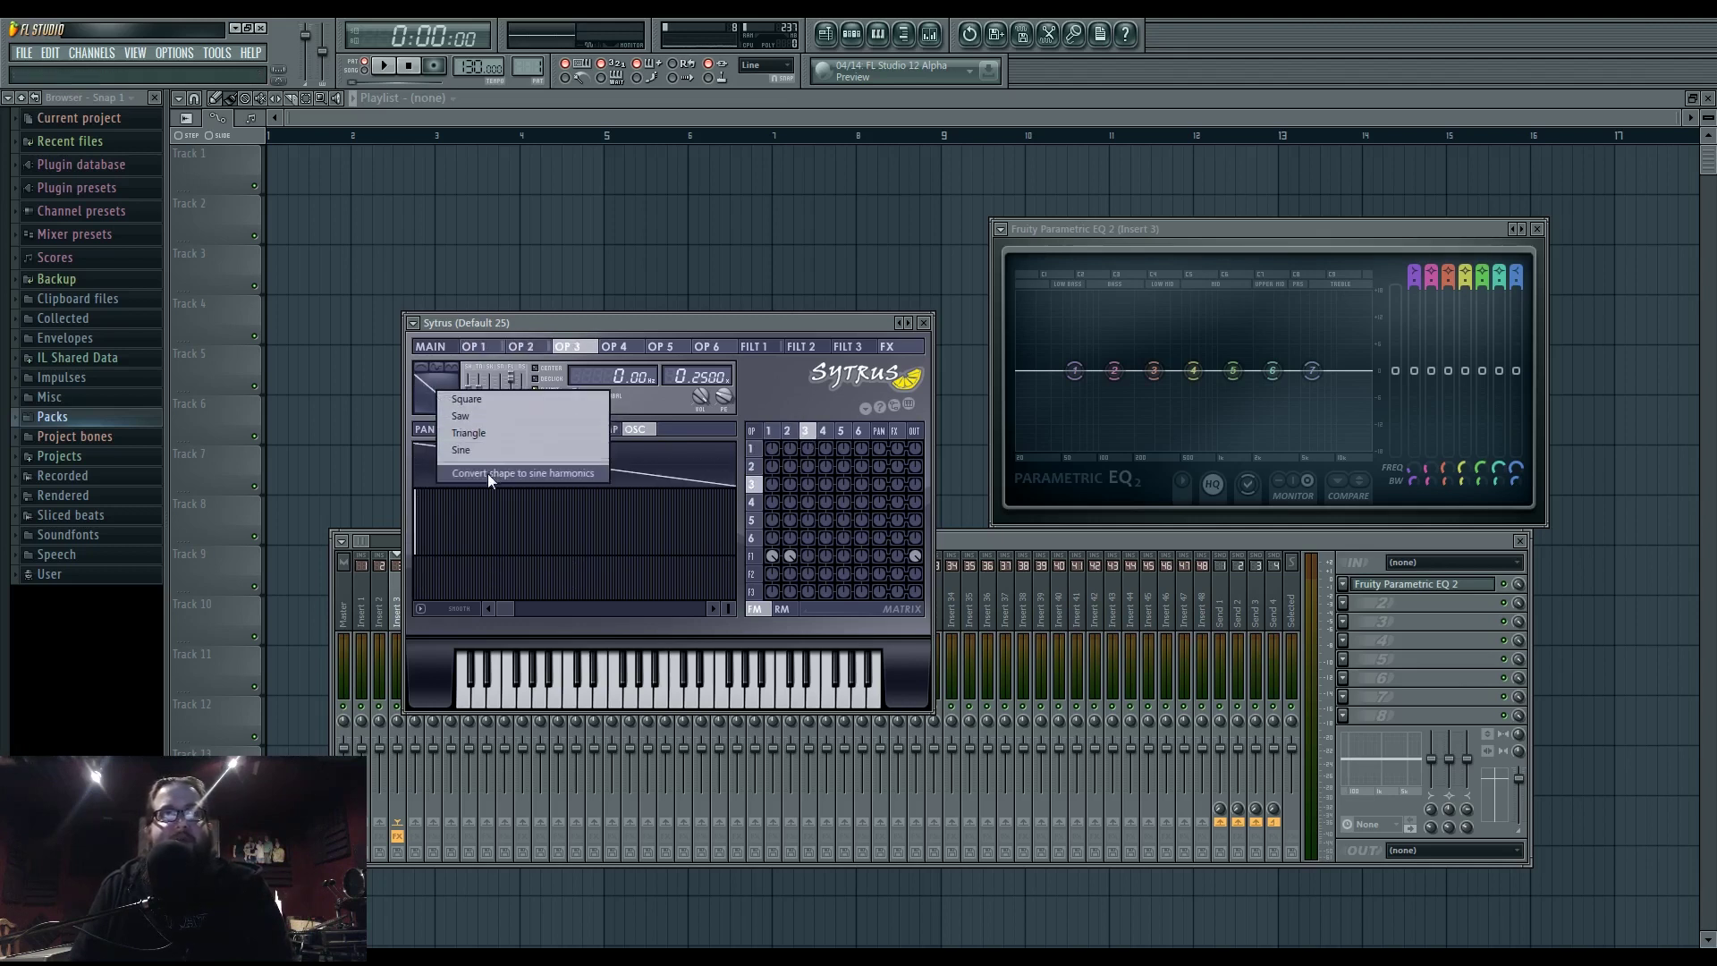
{"action": "left_click", "coordinate": [461, 409]}
{"action": "left_click_drag", "start_coordinate": [424, 561], "coordinate": [420, 560]}
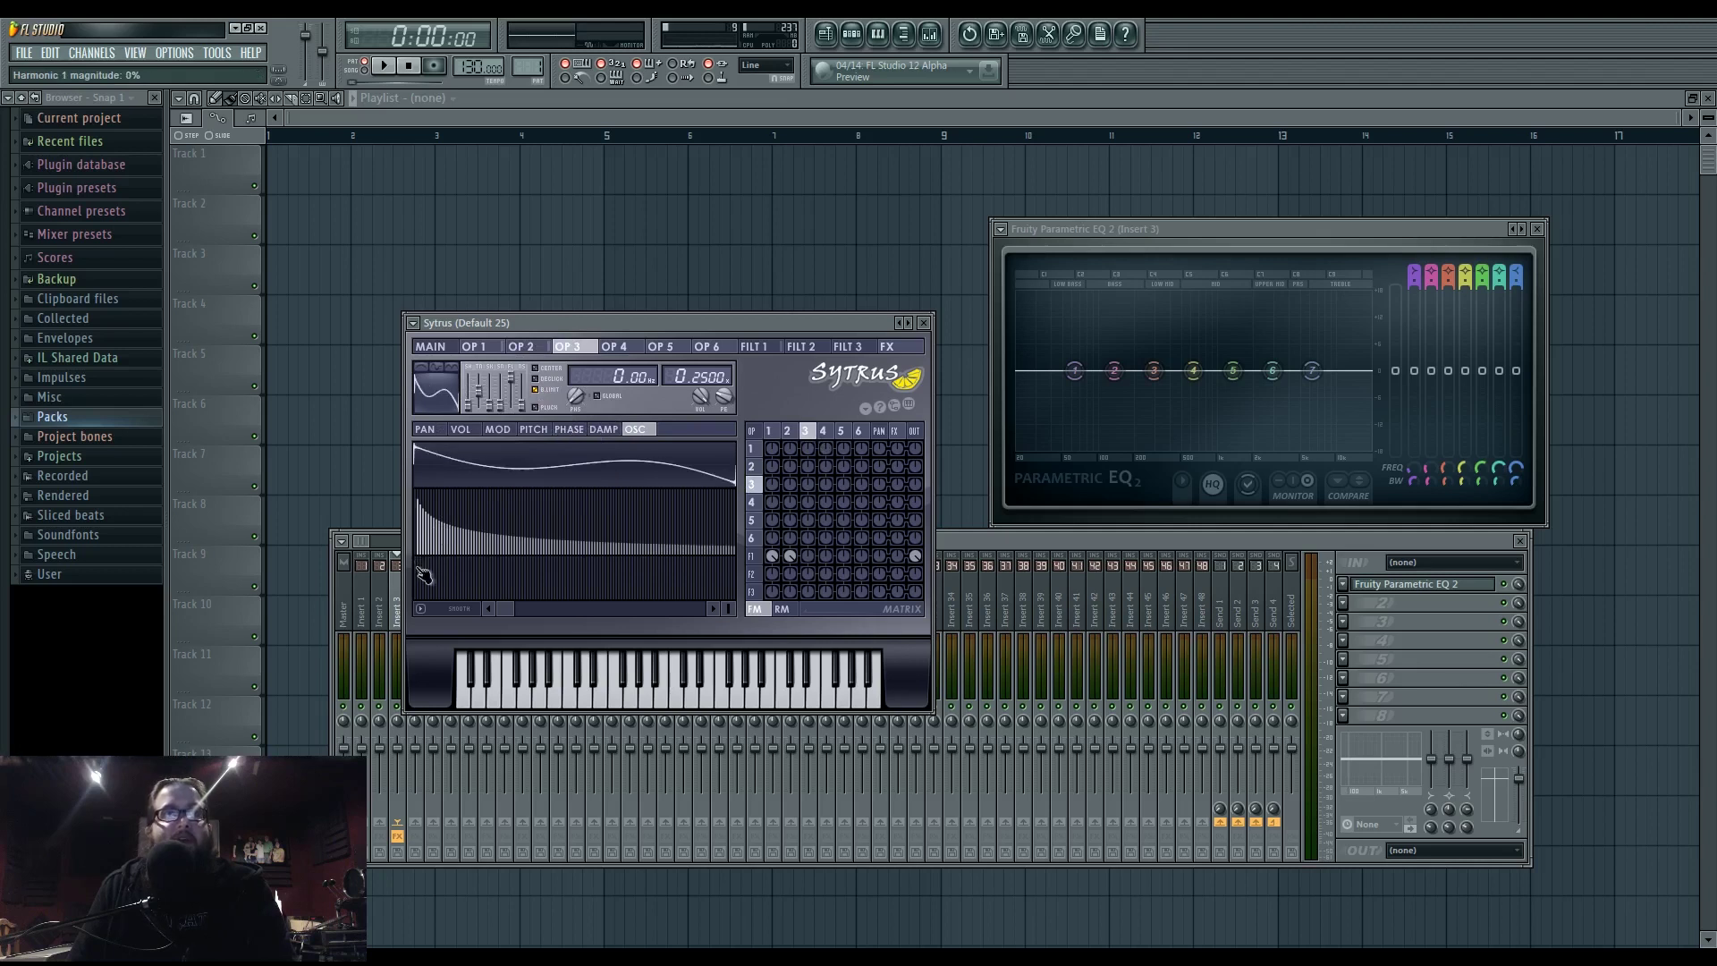
- Enable STEP on operator 2's pan envelope and erase its points
{"action": "left_click", "coordinate": [789, 432]}
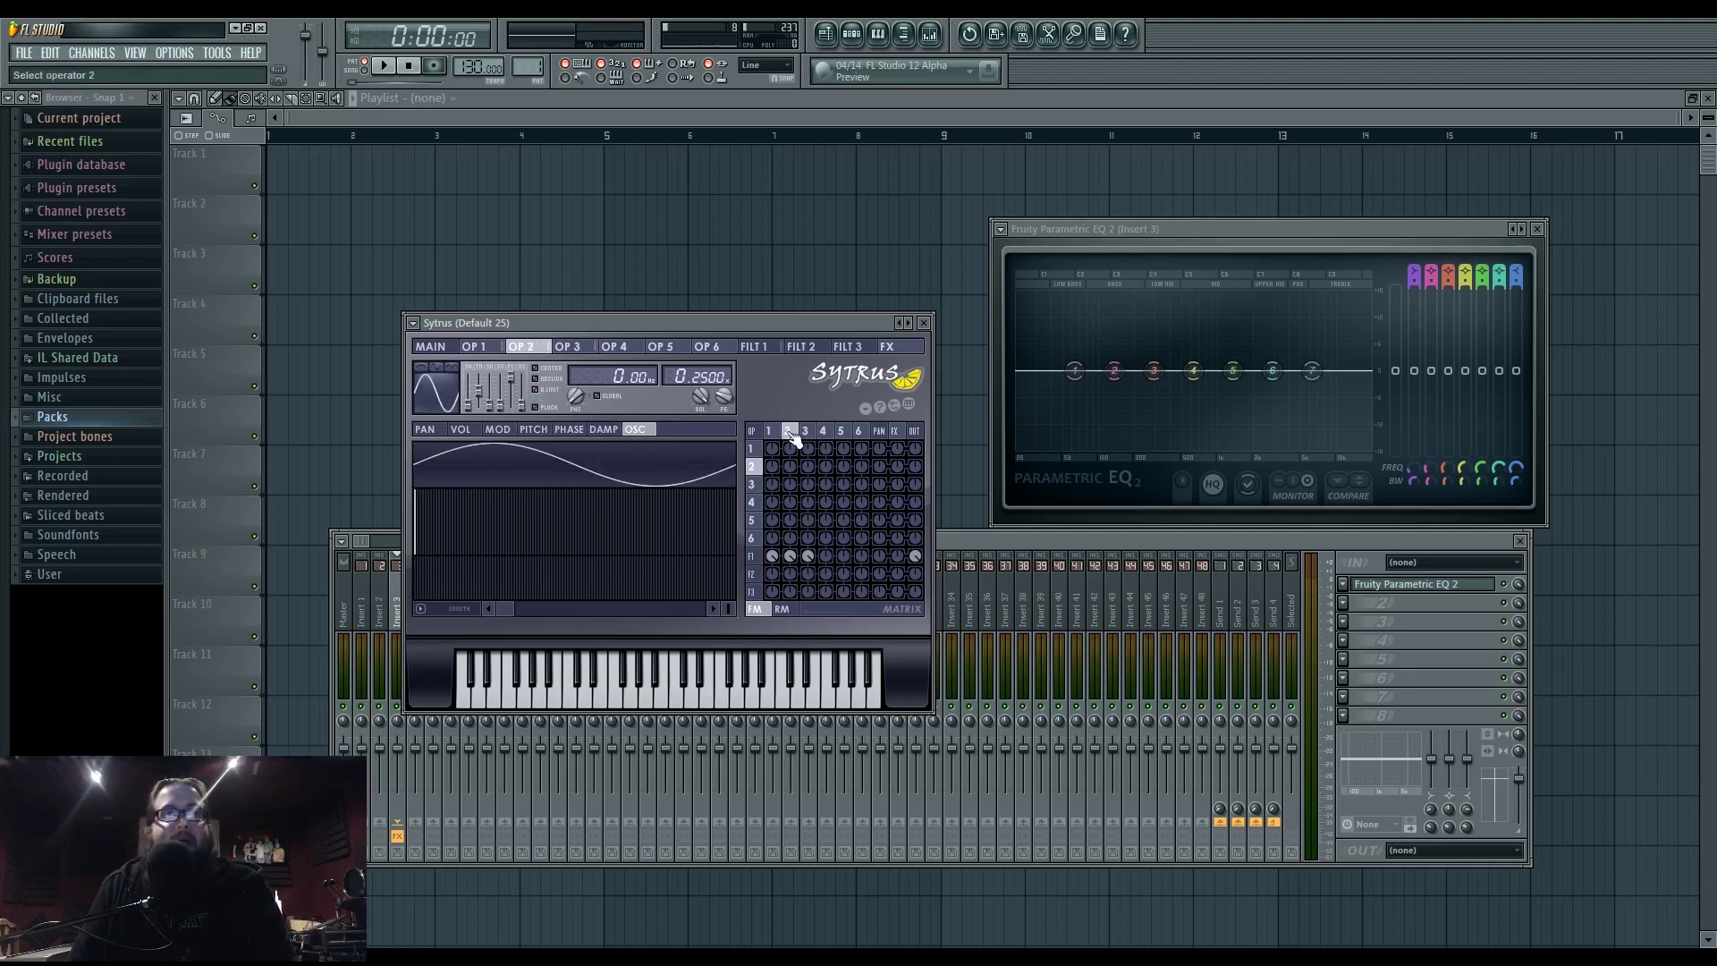
{"action": "left_click", "coordinate": [426, 431]}
{"action": "left_click", "coordinate": [445, 448]}
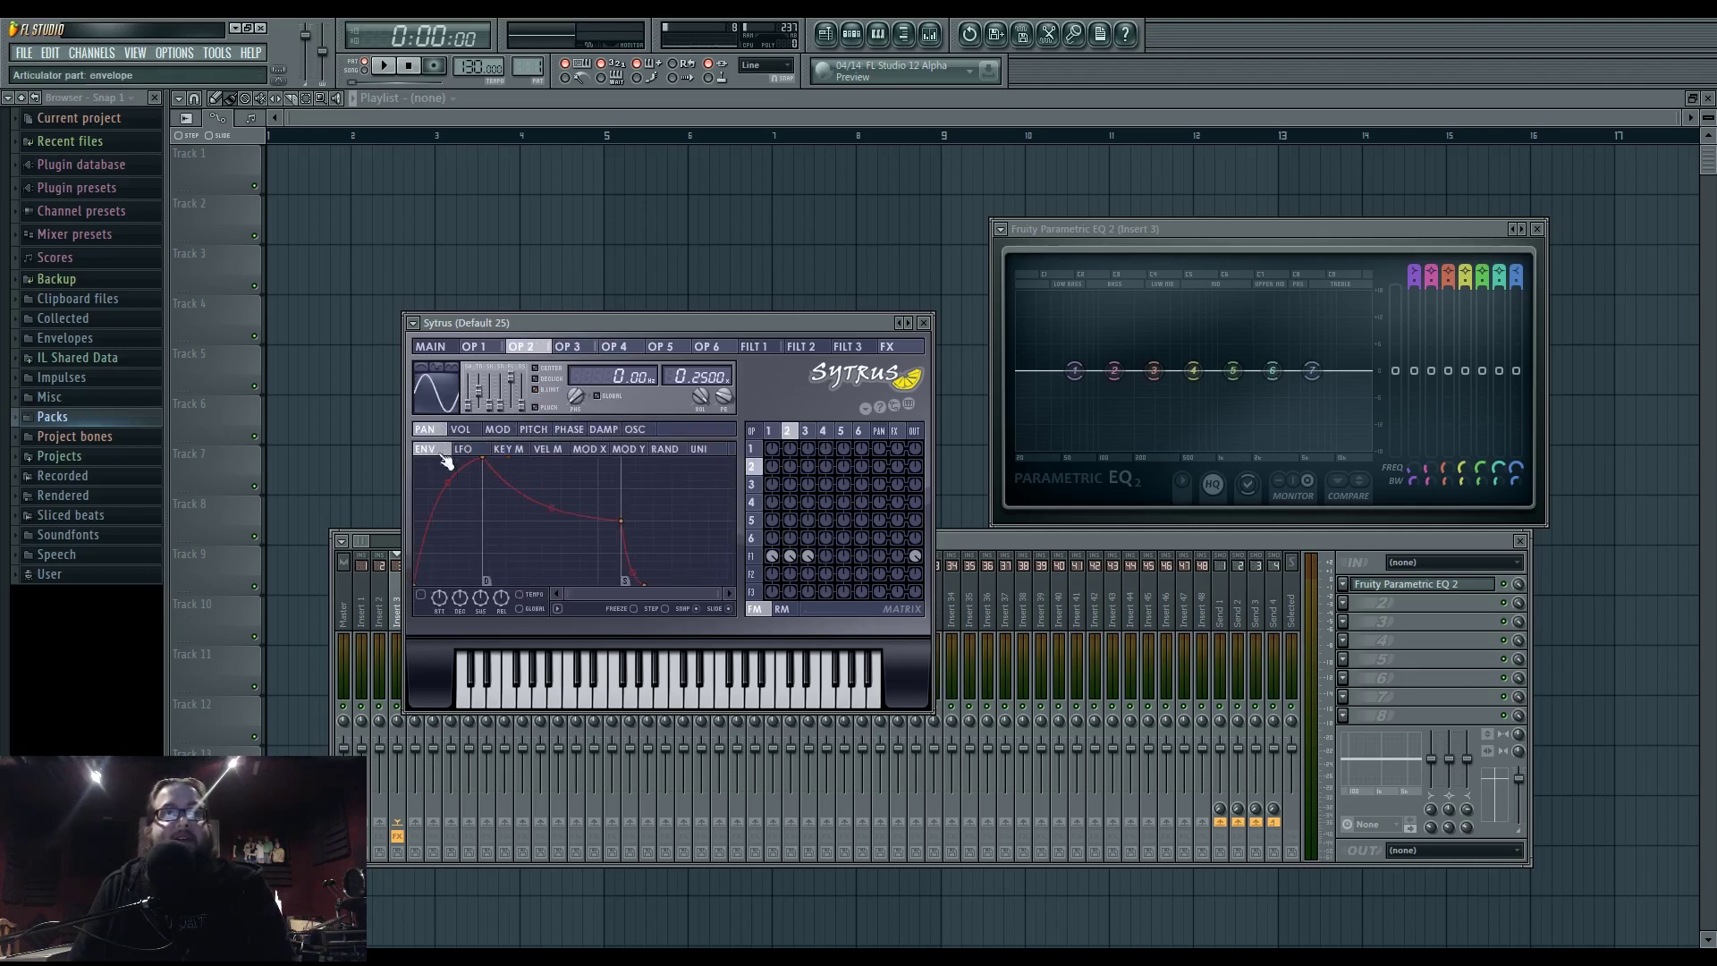
{"action": "left_click", "coordinate": [667, 610]}
{"action": "left_click_drag", "start_coordinate": [671, 564], "coordinate": [283, 421]}
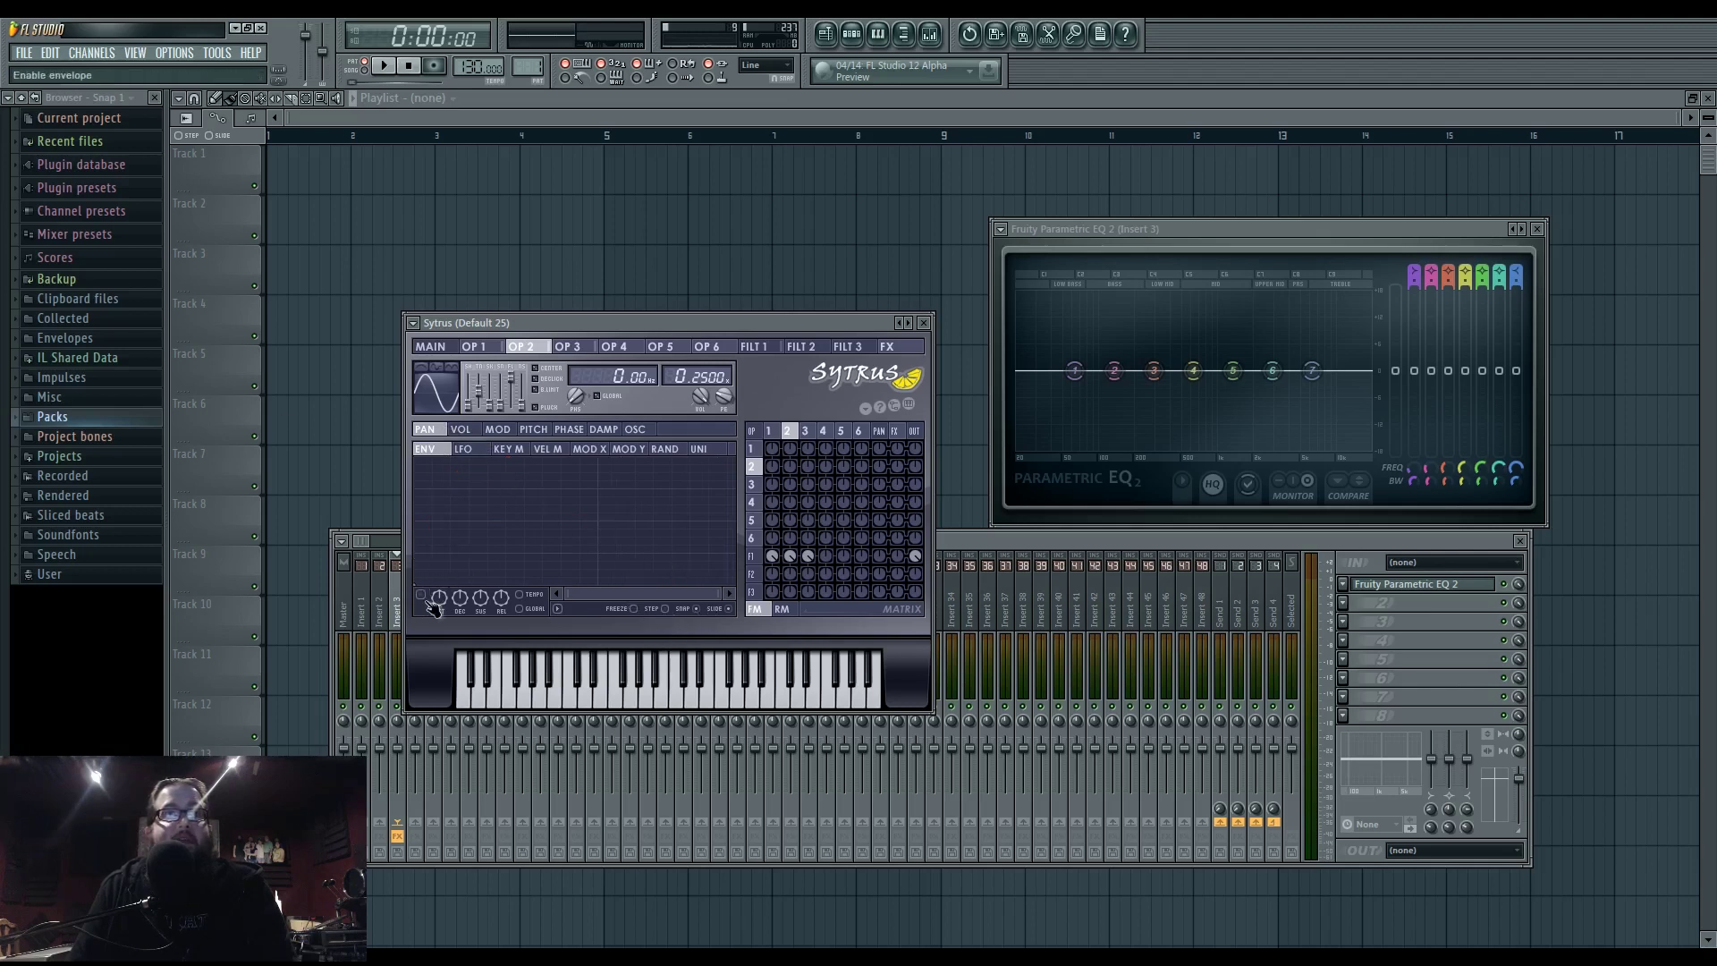
- Clear operator 3's pan envelope in STEP mode, audition, and turn down operator 2's filter 1 send
{"action": "left_click", "coordinate": [805, 432]}
{"action": "left_click", "coordinate": [665, 610]}
{"action": "left_click_drag", "start_coordinate": [660, 568], "coordinate": [398, 481]}
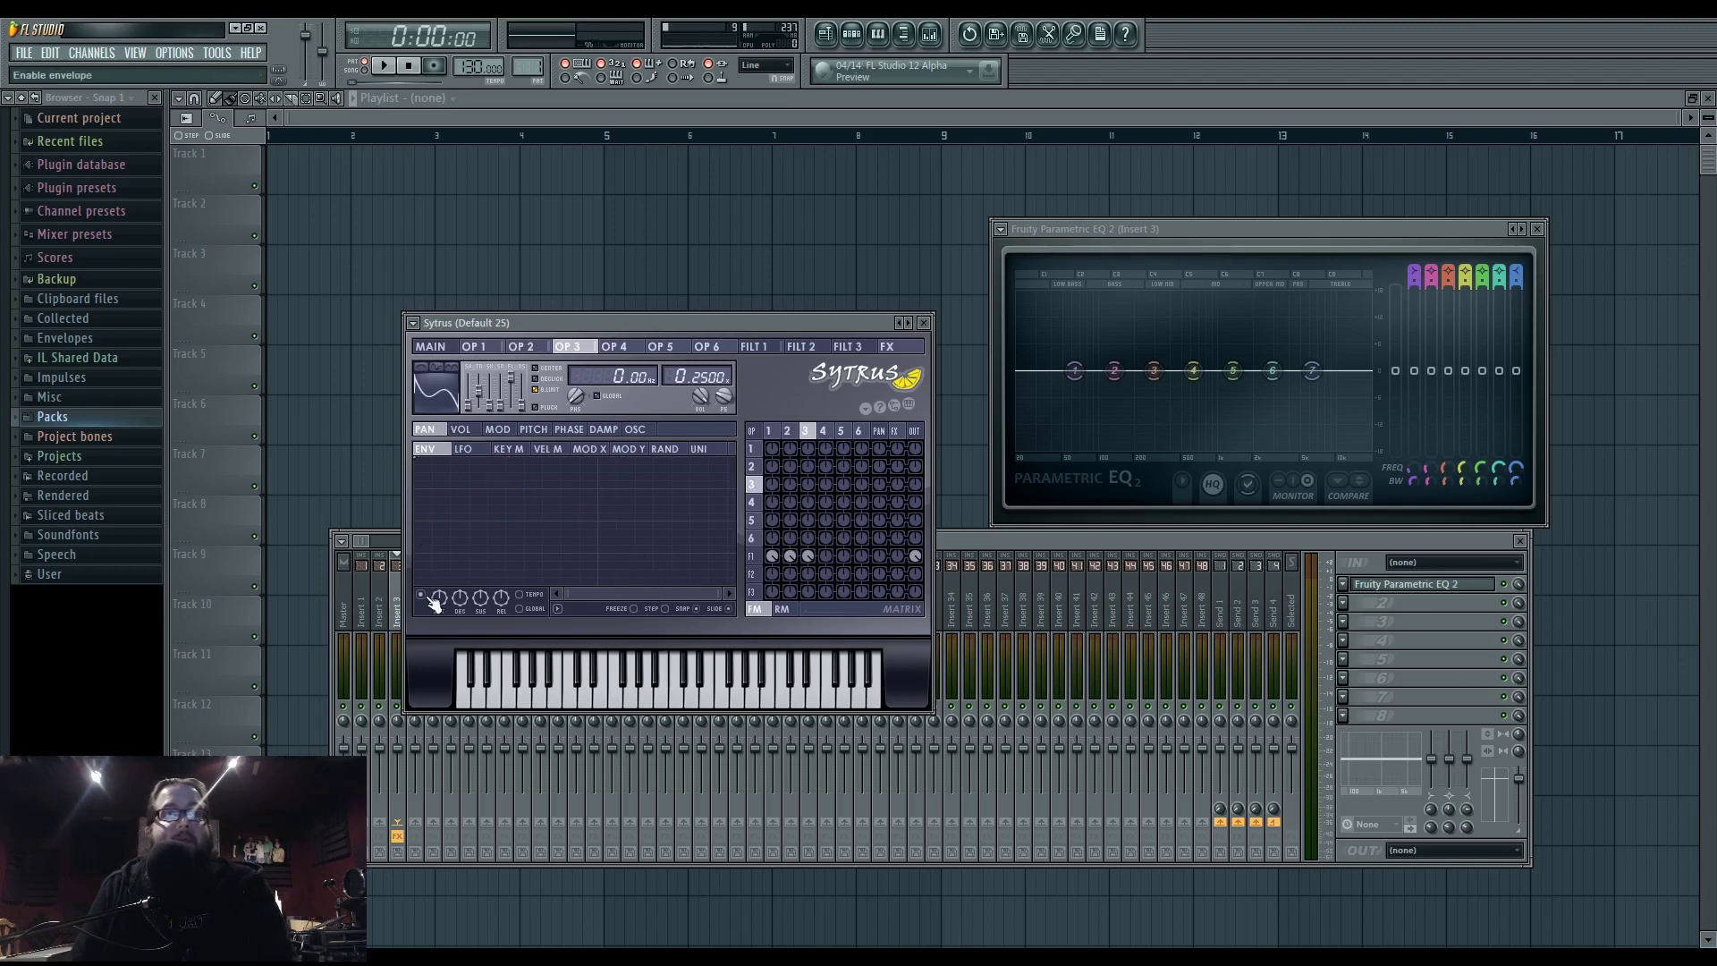
{"action": "key", "text": "b"}
{"action": "key", "text": "b"}
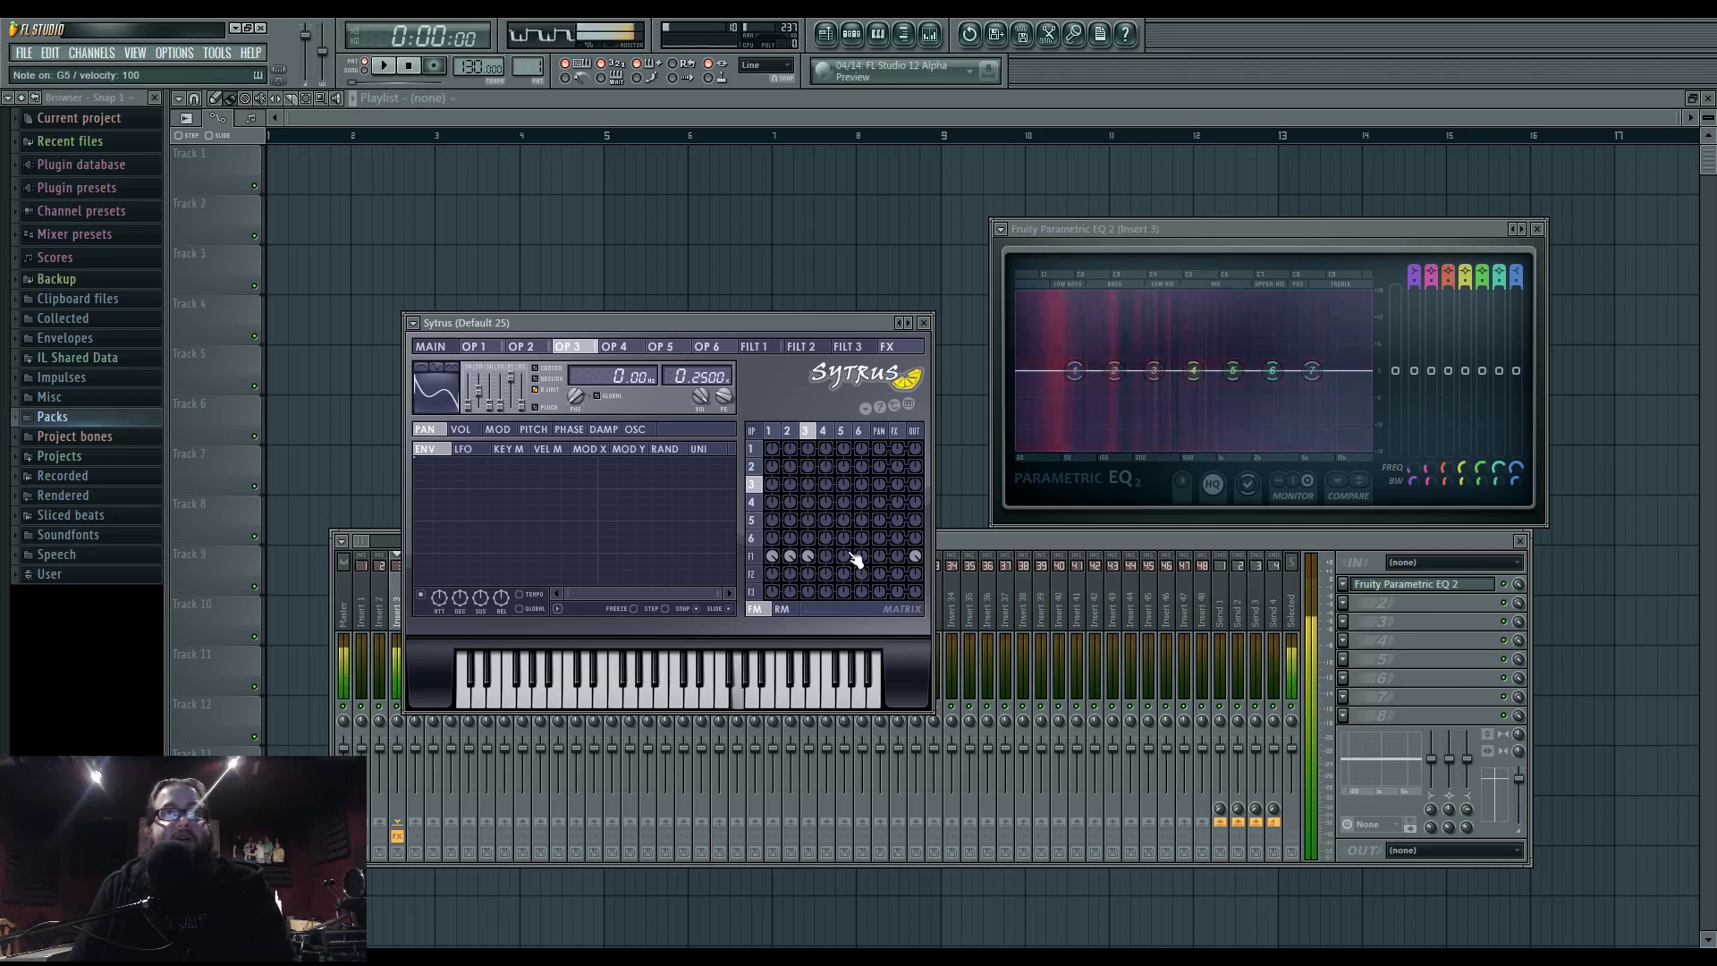
{"action": "left_click_drag", "start_coordinate": [789, 555], "coordinate": [795, 572]}
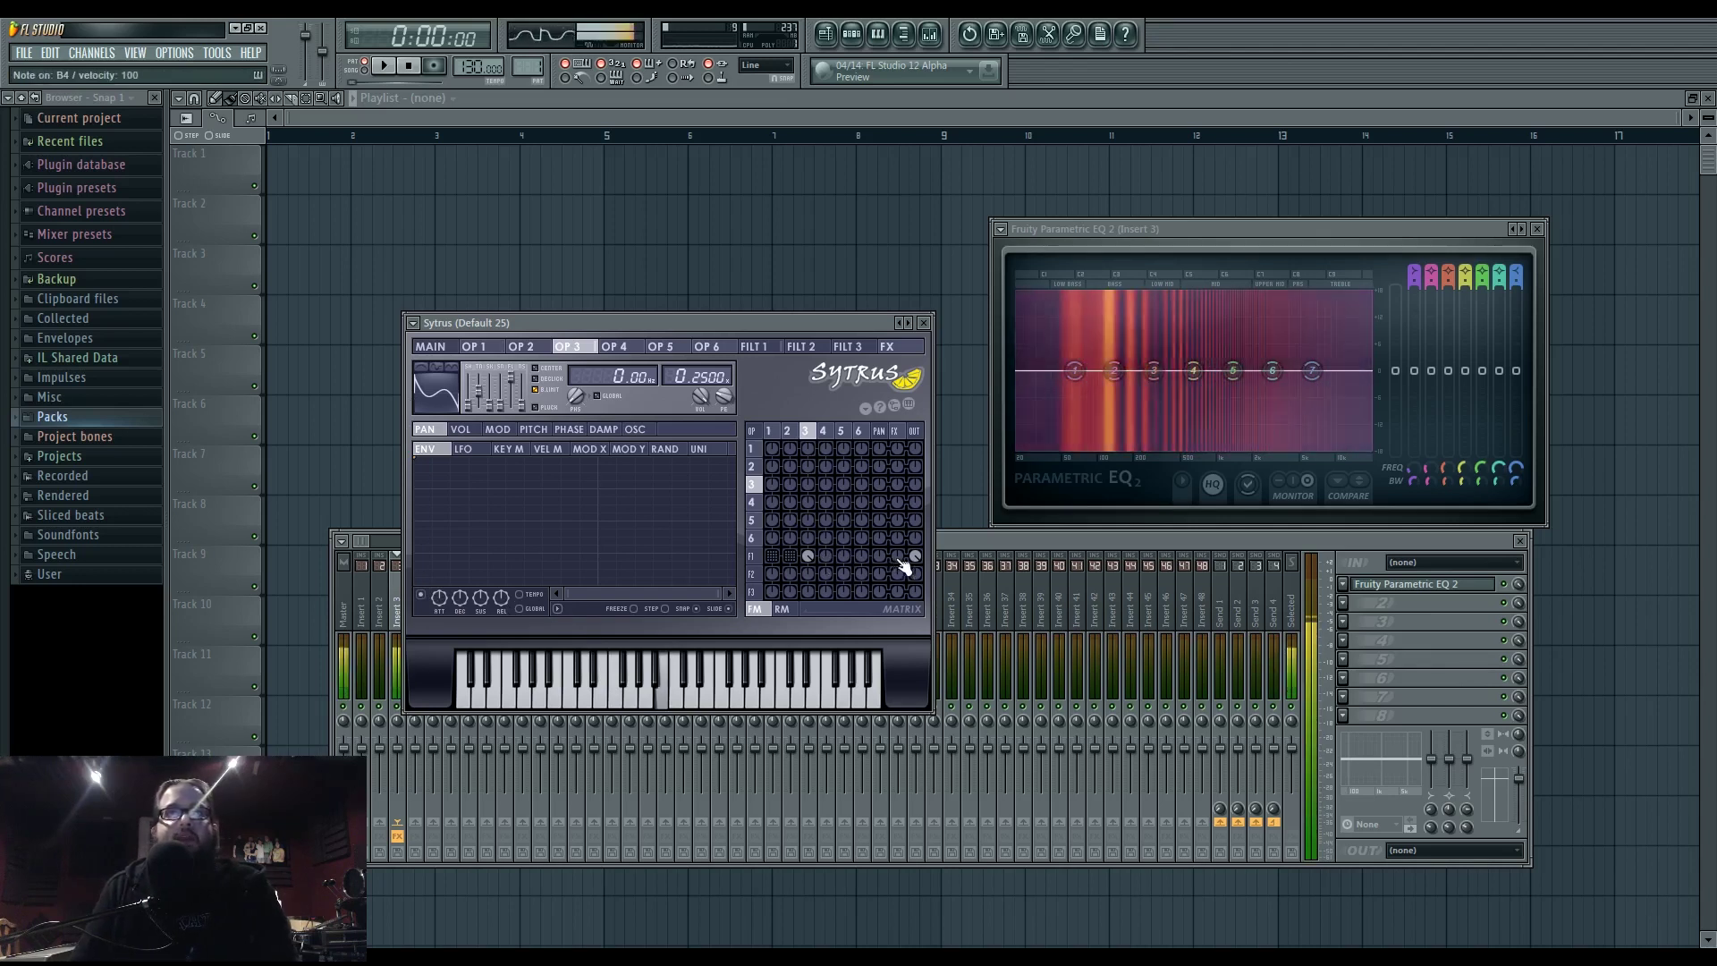
- Restore operators 2 and 1's filter 1 routing and audition on D4
{"action": "right_click", "coordinate": [793, 559]}
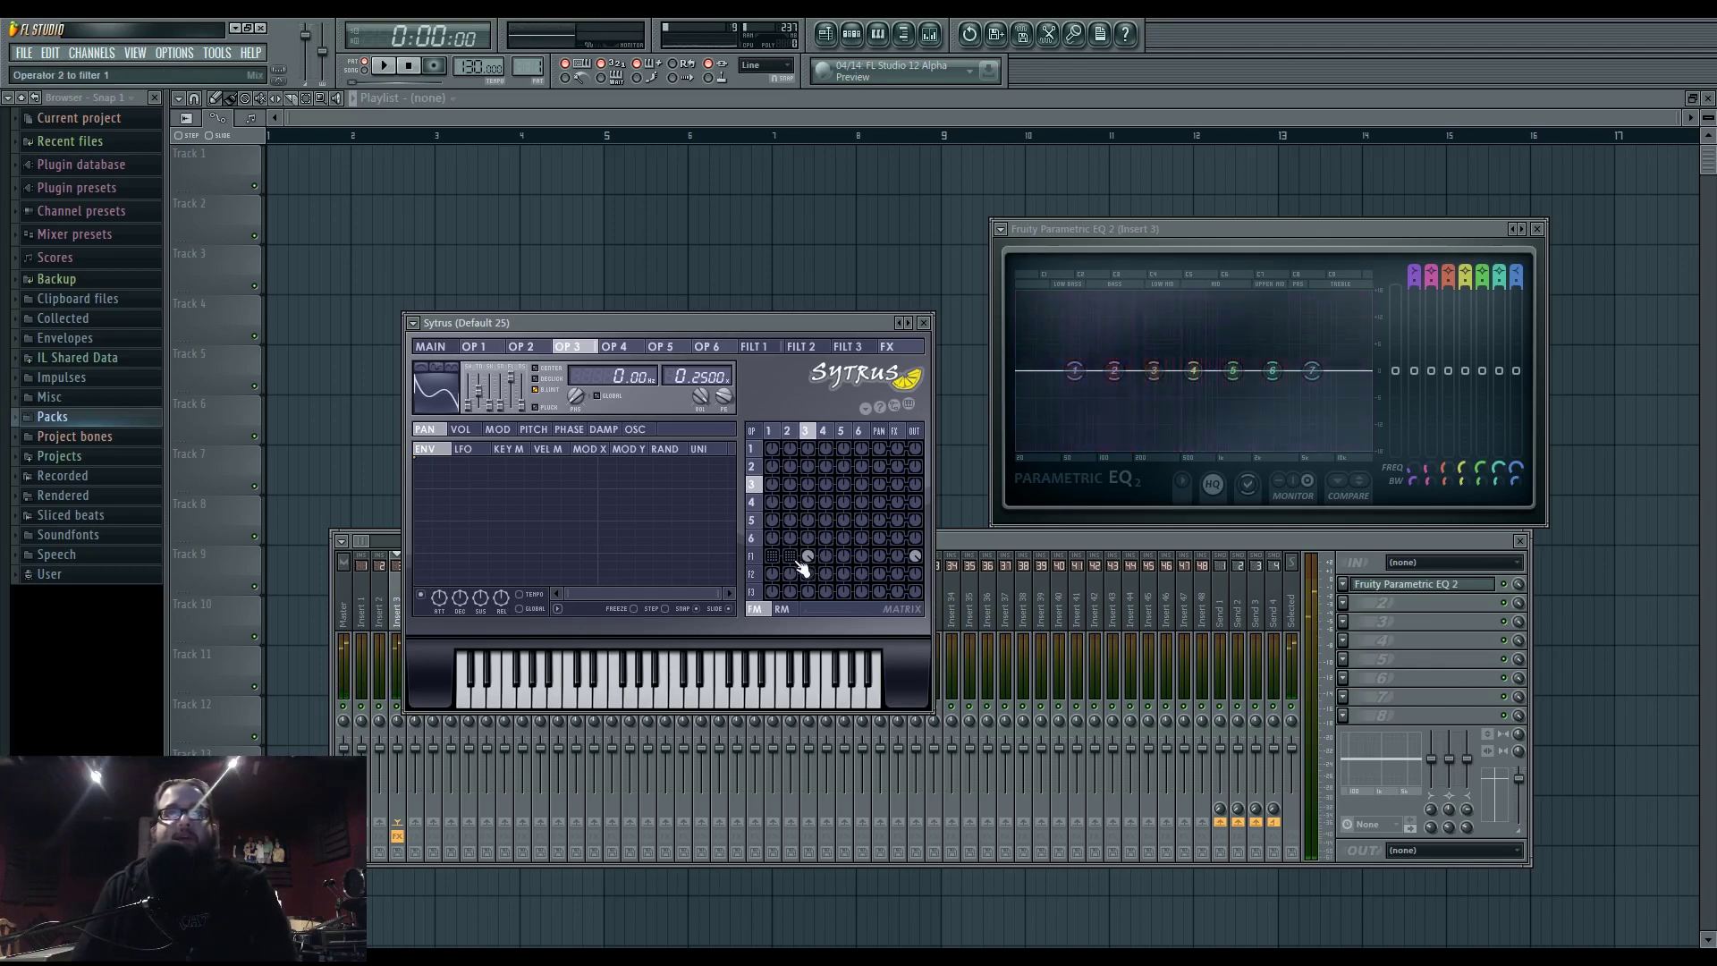
{"action": "right_click", "coordinate": [776, 559]}
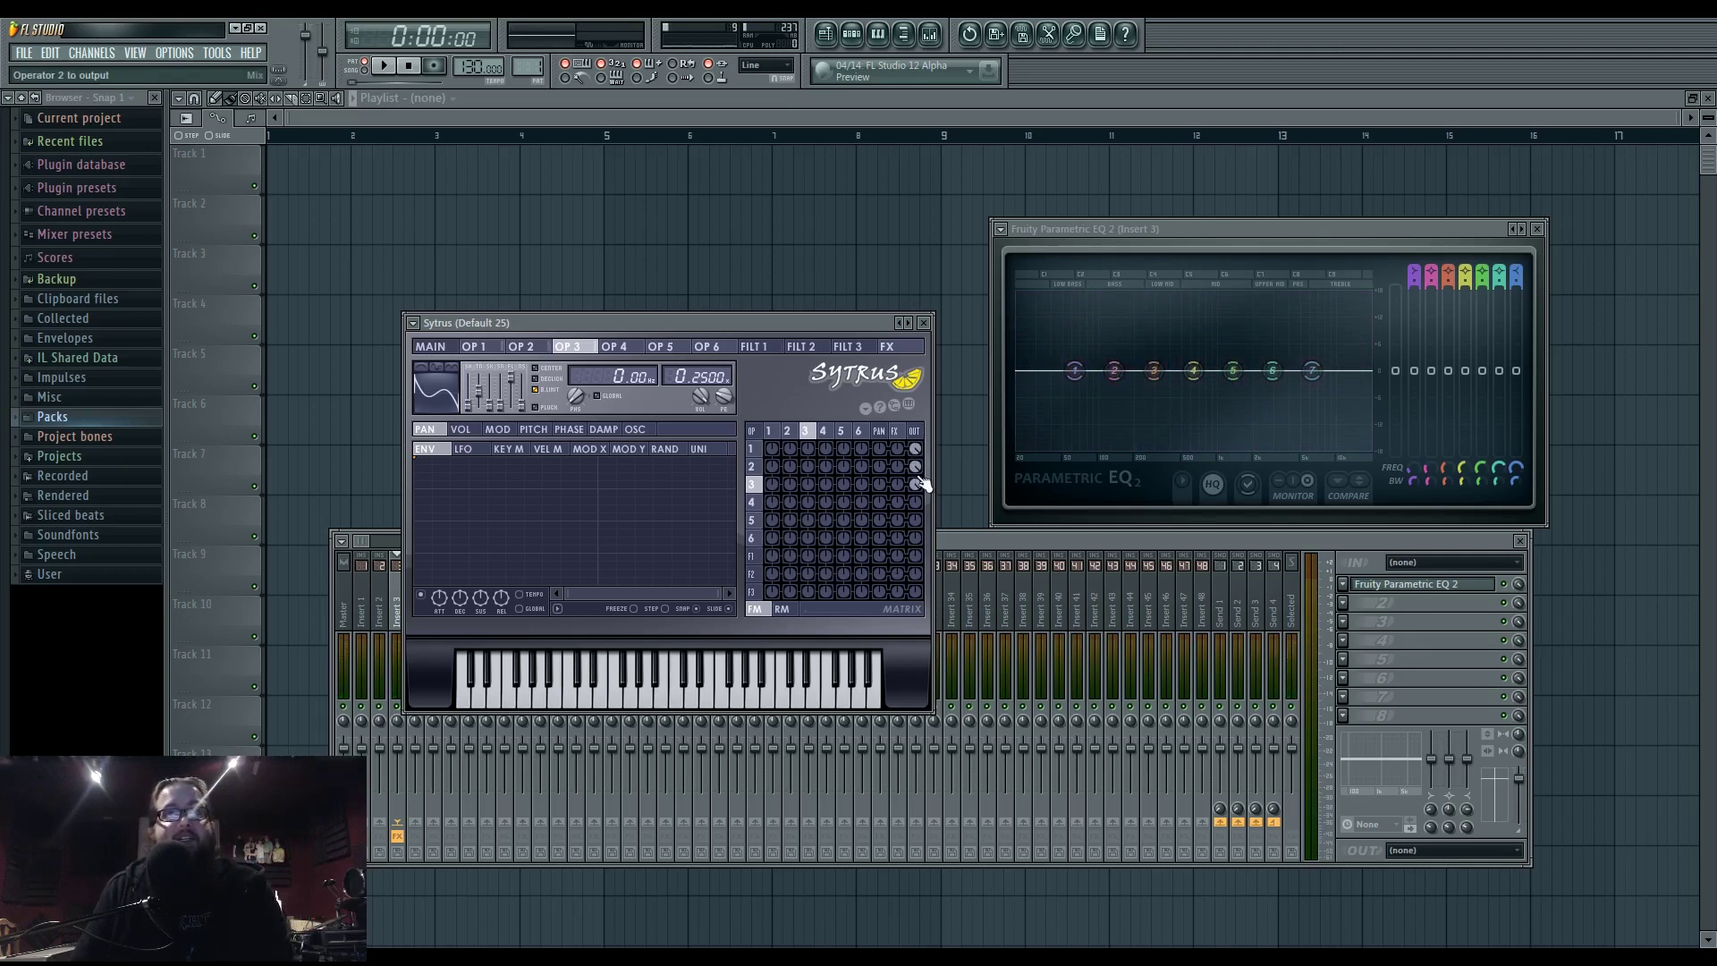
{"action": "key", "text": "x"}
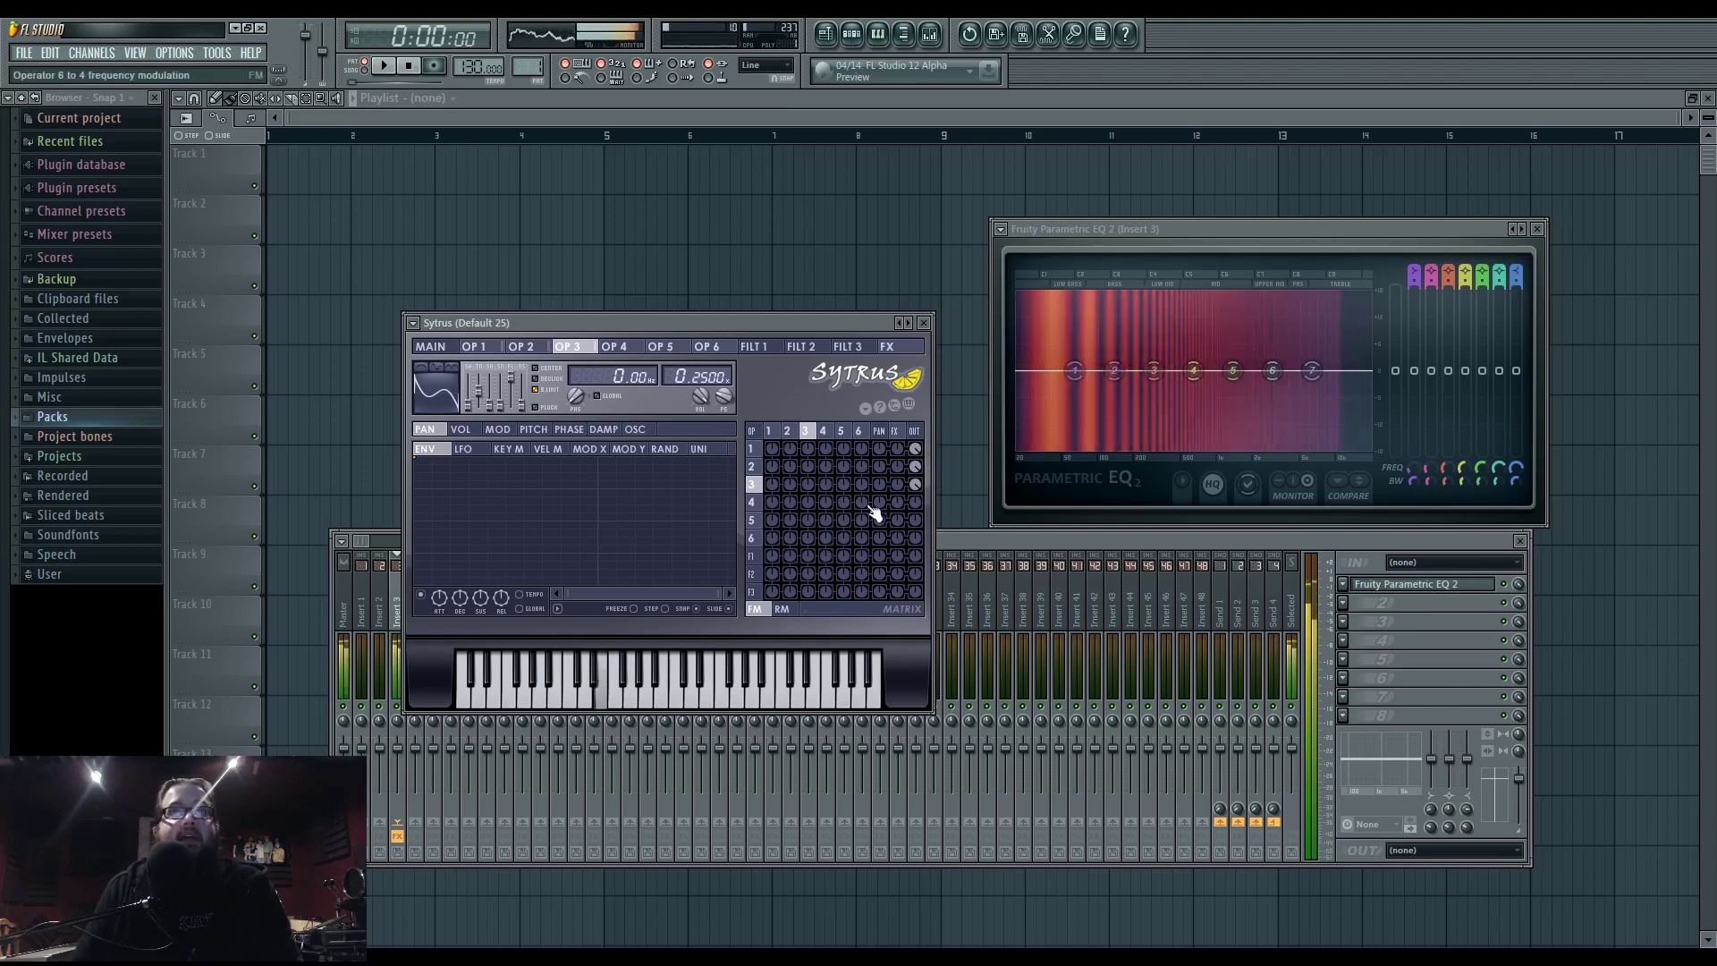
- Check operator 2's harmonics, then redraw operator 3's harmonic phases into a jagged waveform
{"action": "left_click", "coordinate": [788, 431]}
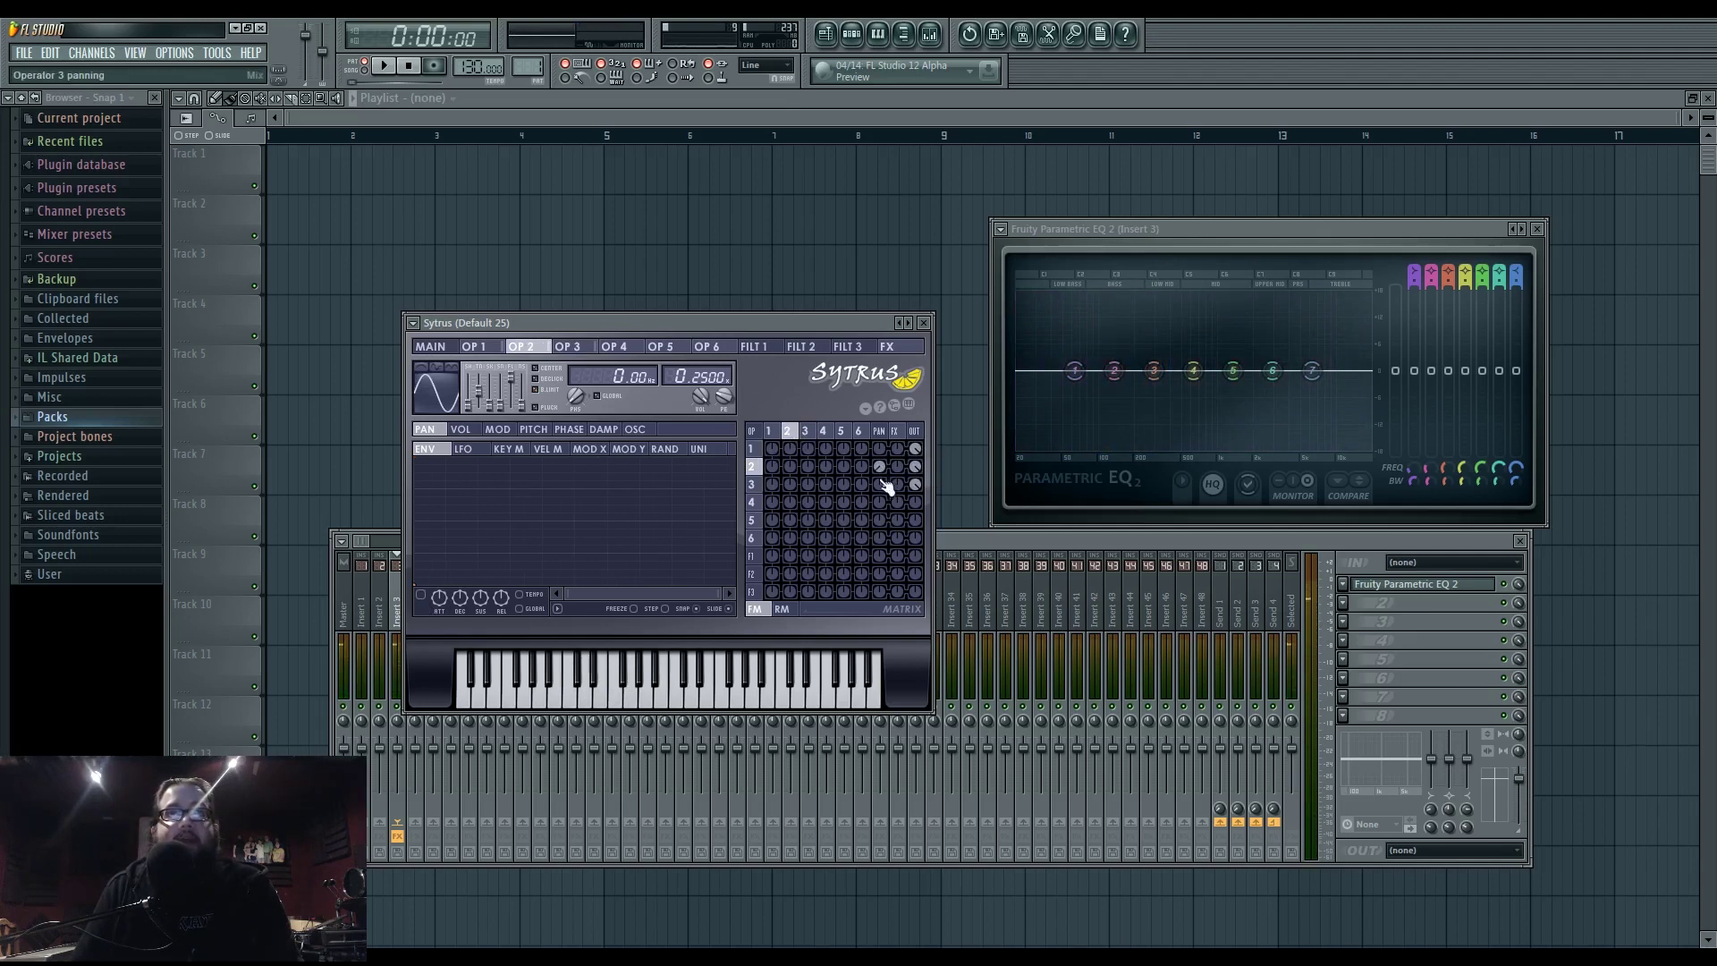
{"action": "left_click", "coordinate": [634, 431]}
{"action": "left_click", "coordinate": [806, 432]}
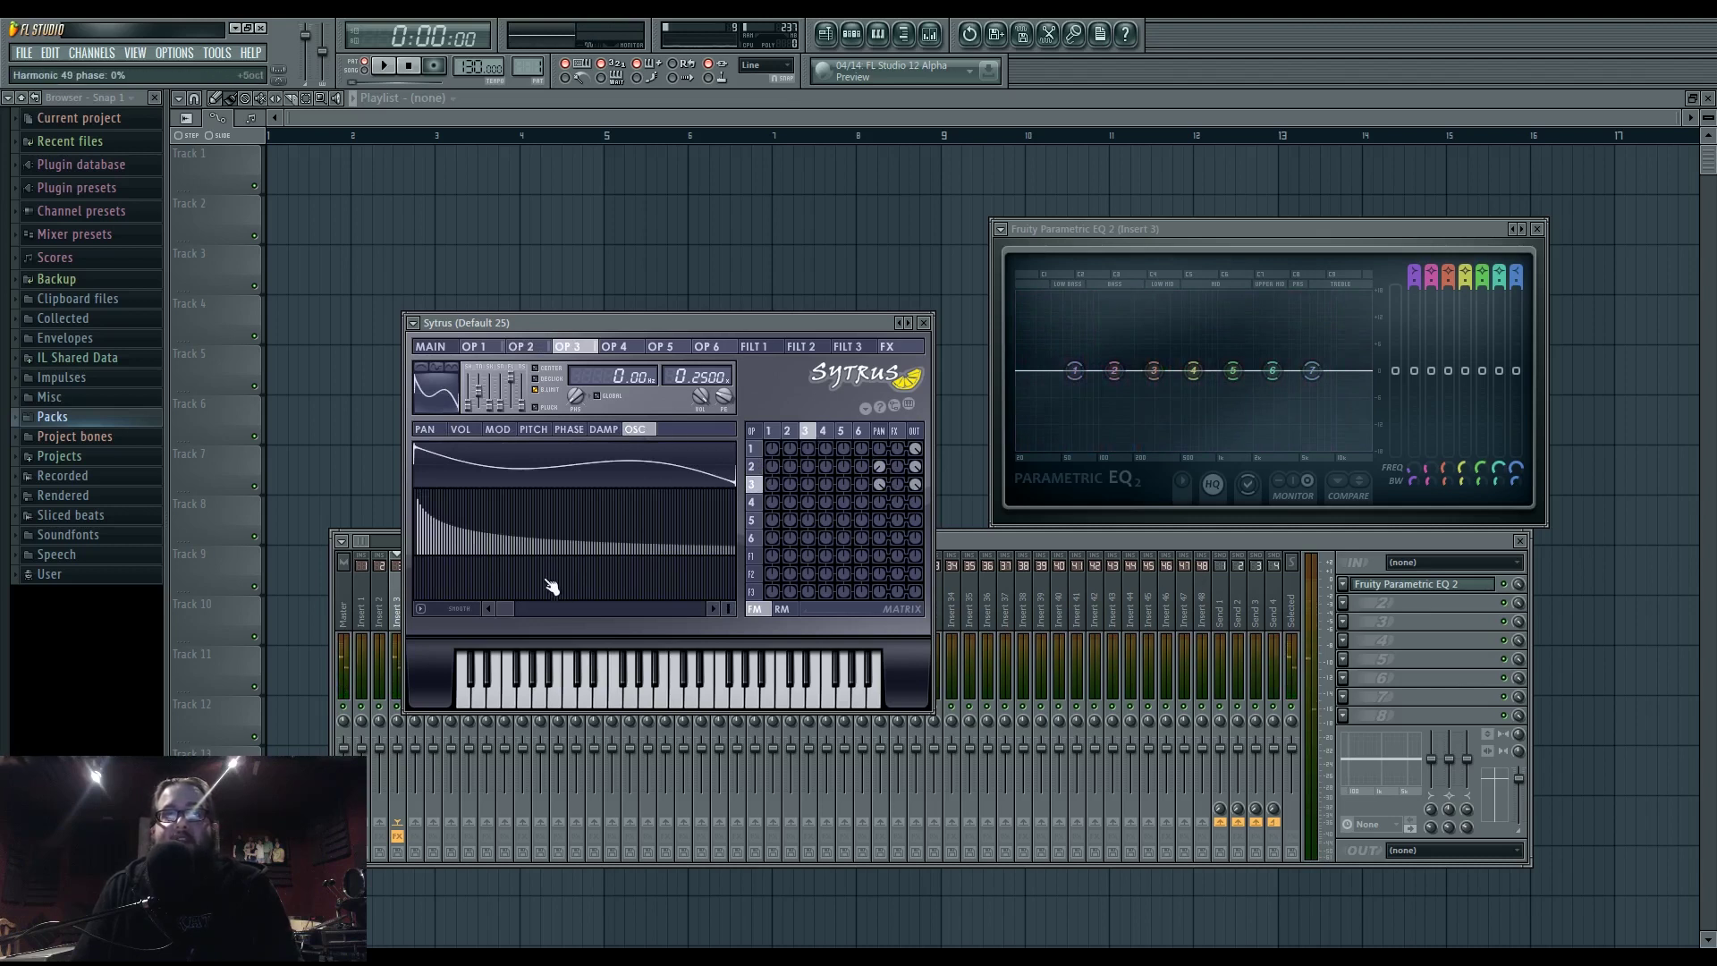
{"action": "mouse_move", "coordinate": [428, 583]}
{"action": "left_mouse_down"}
{"action": "mouse_move", "coordinate": [721, 585]}
{"action": "mouse_move", "coordinate": [565, 613]}
{"action": "mouse_move", "coordinate": [730, 571]}
{"action": "mouse_move", "coordinate": [626, 608]}
{"action": "left_mouse_up"}
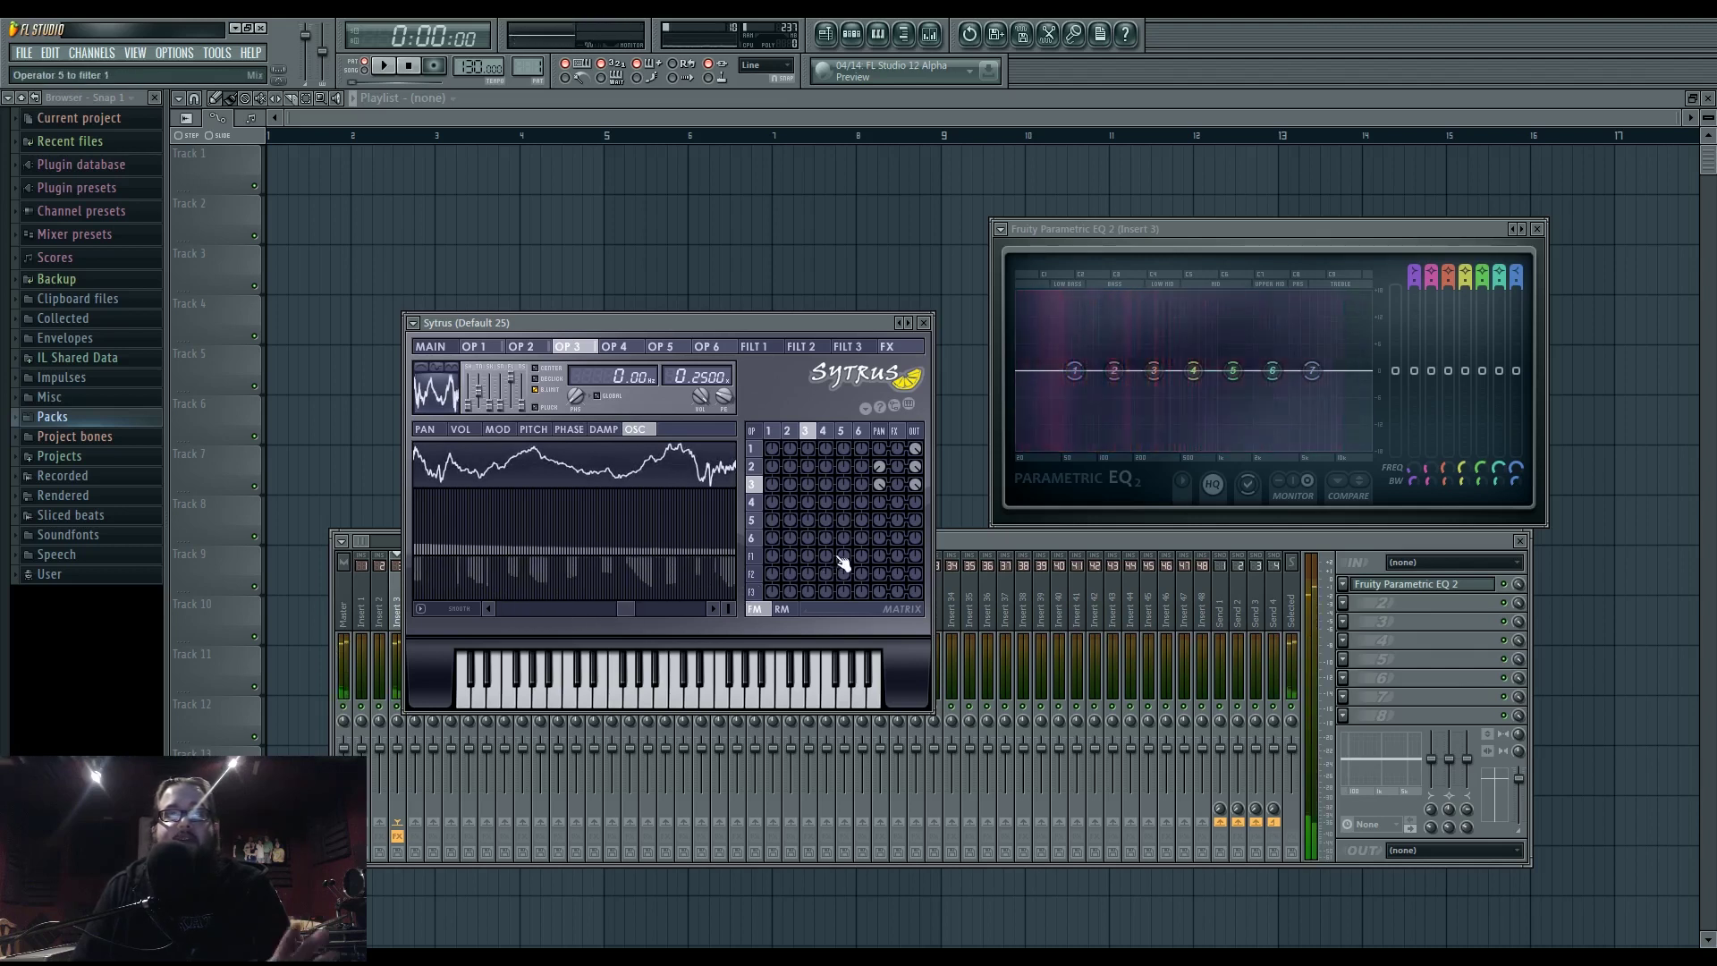
- Load Fruity WaveShaper into insert 3's slot 2 and bend its curve upward
{"action": "left_click", "coordinate": [1344, 604]}
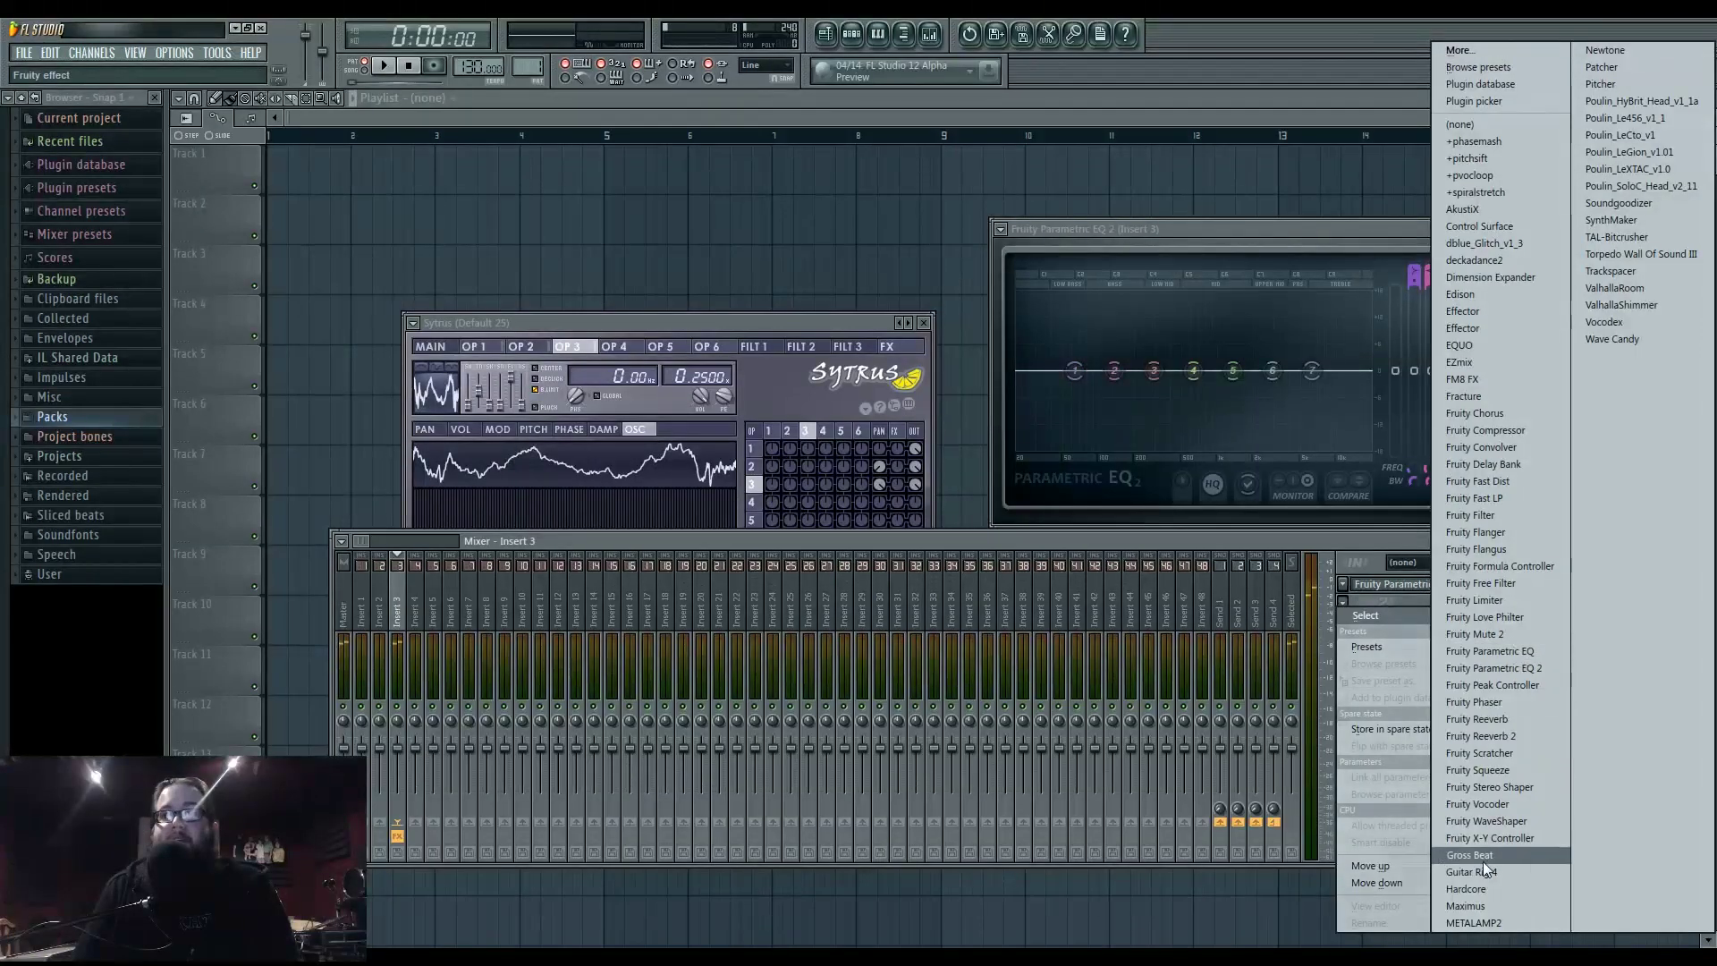
{"action": "left_click", "coordinate": [1484, 819]}
{"action": "left_click_drag", "start_coordinate": [524, 376], "coordinate": [524, 312]}
- Adjust the PAN knobs of operators 3 and 1 in the Sytrus matrix while previewing
{"action": "left_click", "coordinate": [851, 319]}
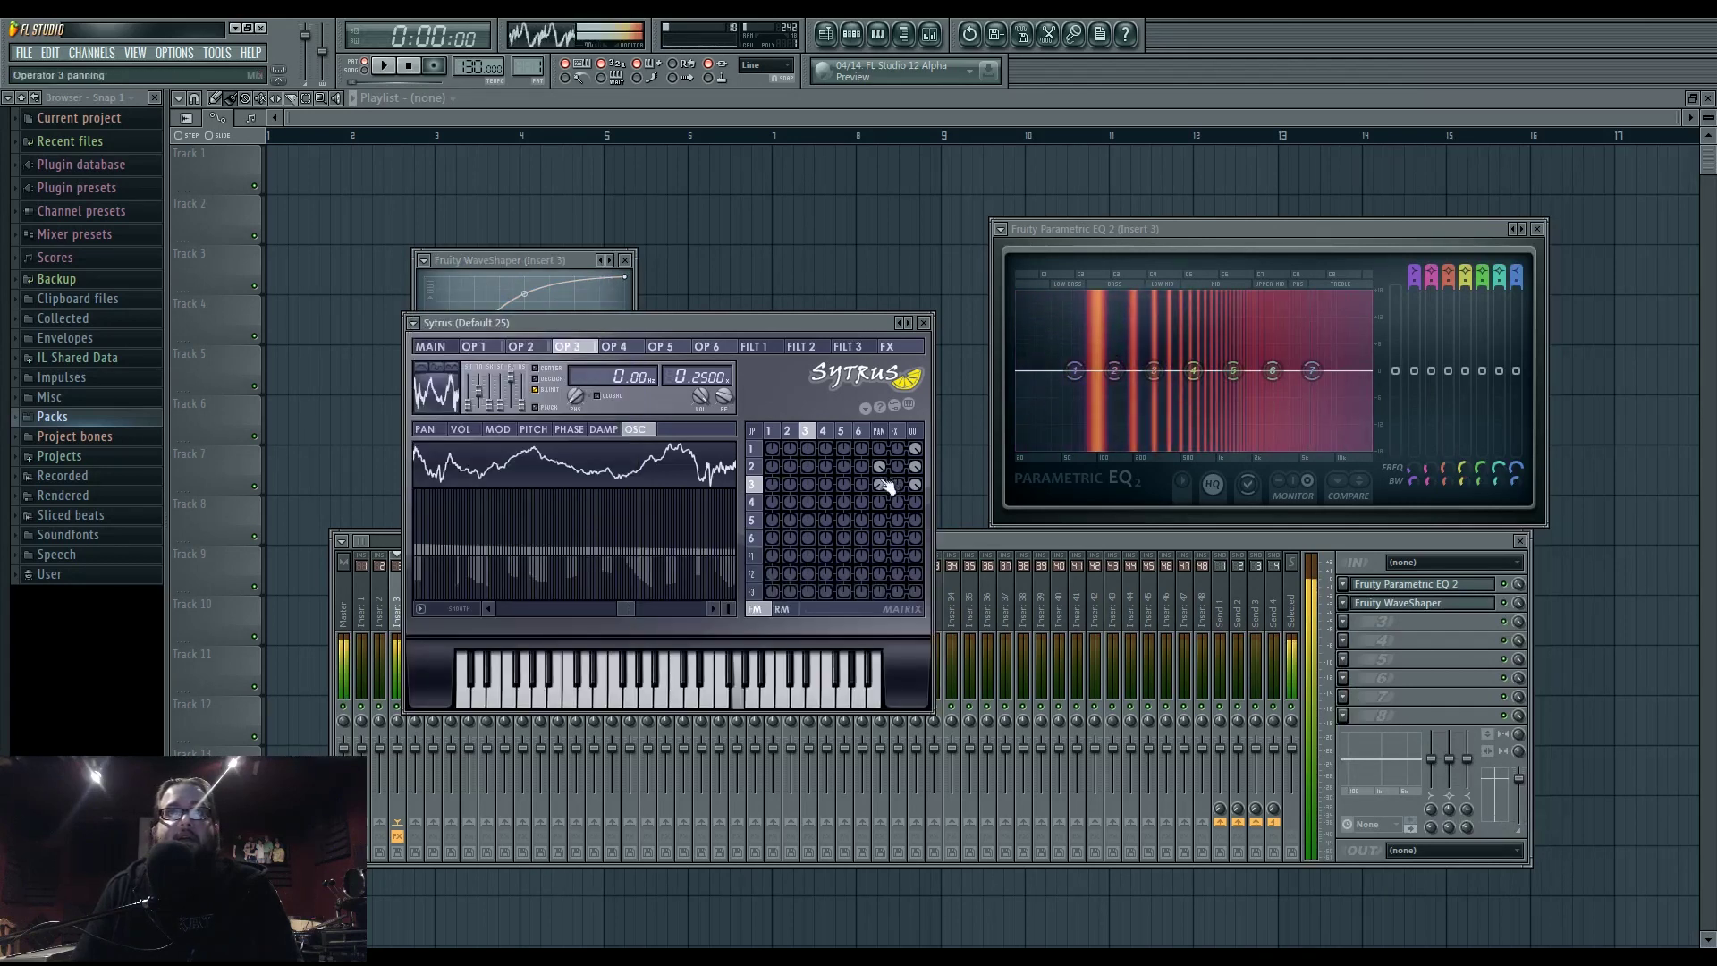
{"action": "left_click", "coordinate": [754, 466]}
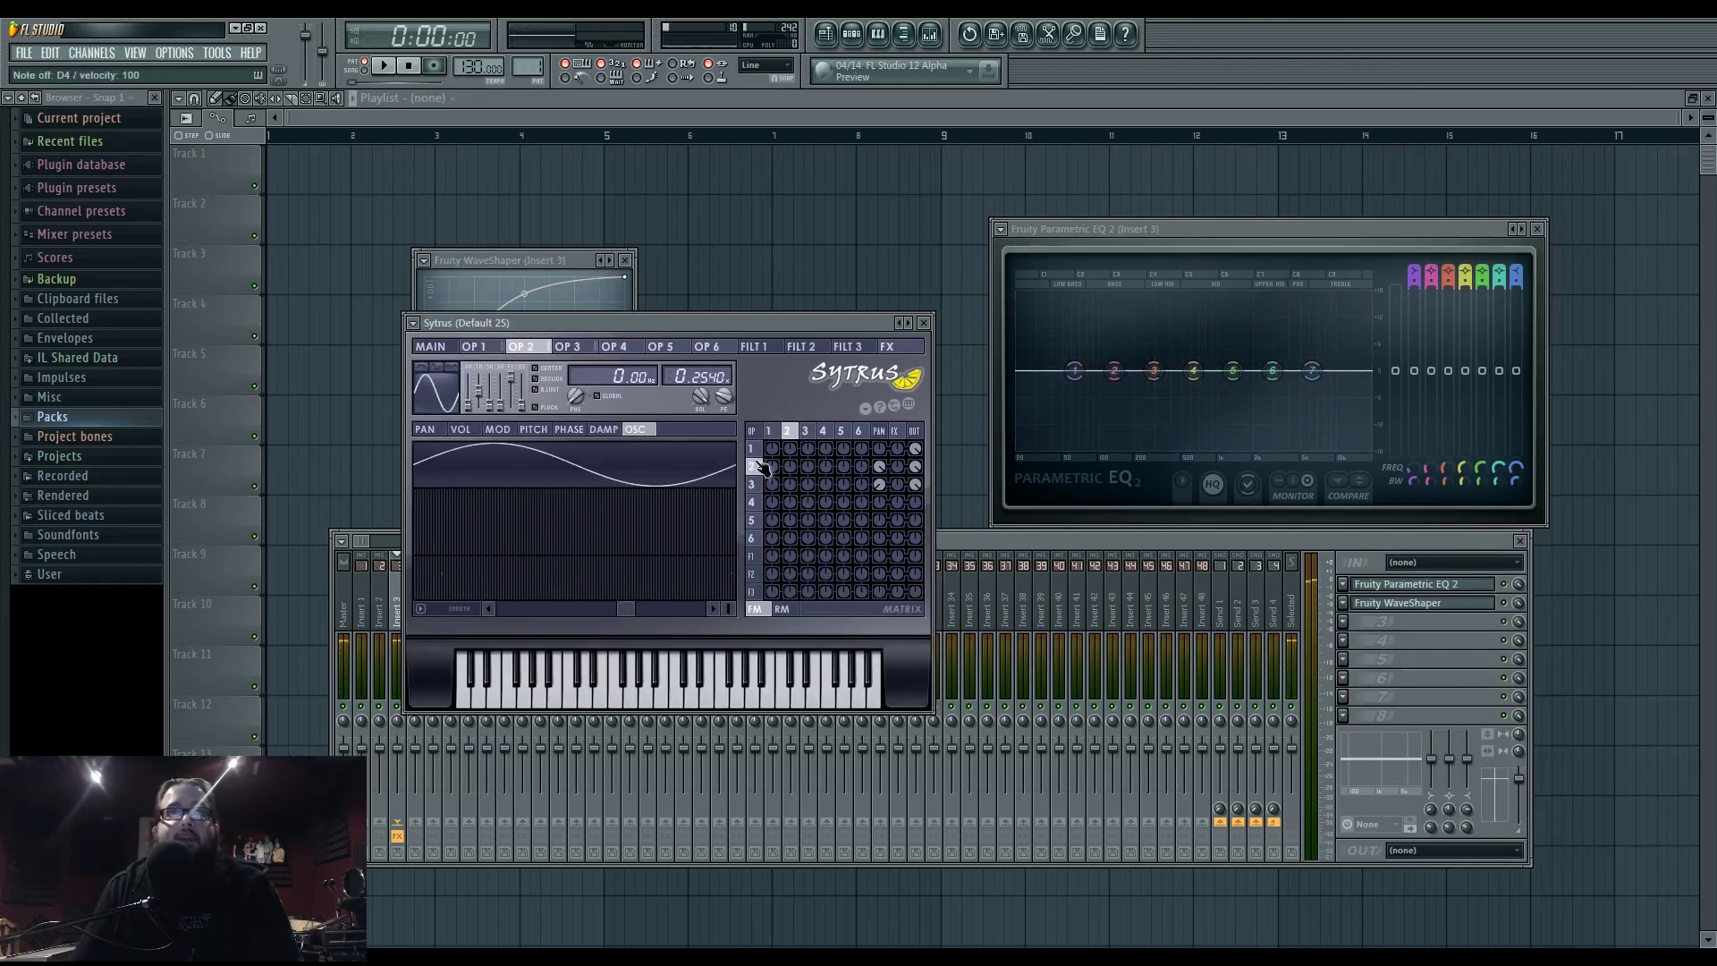
{"action": "left_click", "coordinate": [884, 483]}
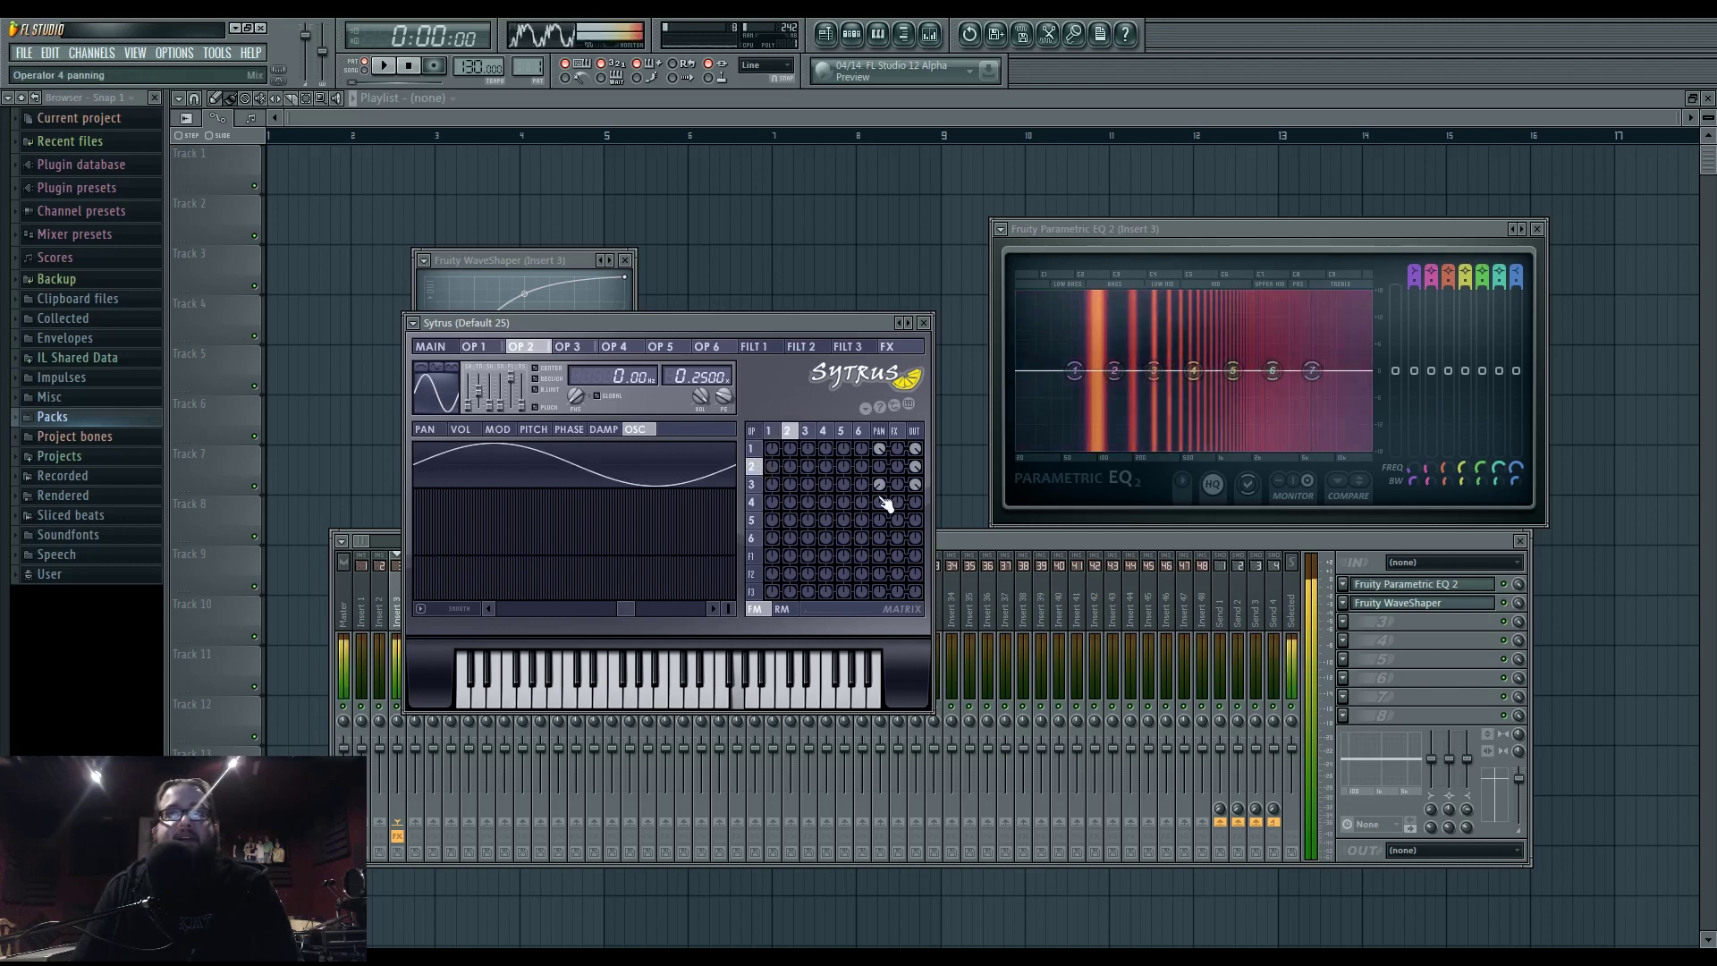
{"action": "left_click", "coordinate": [782, 433]}
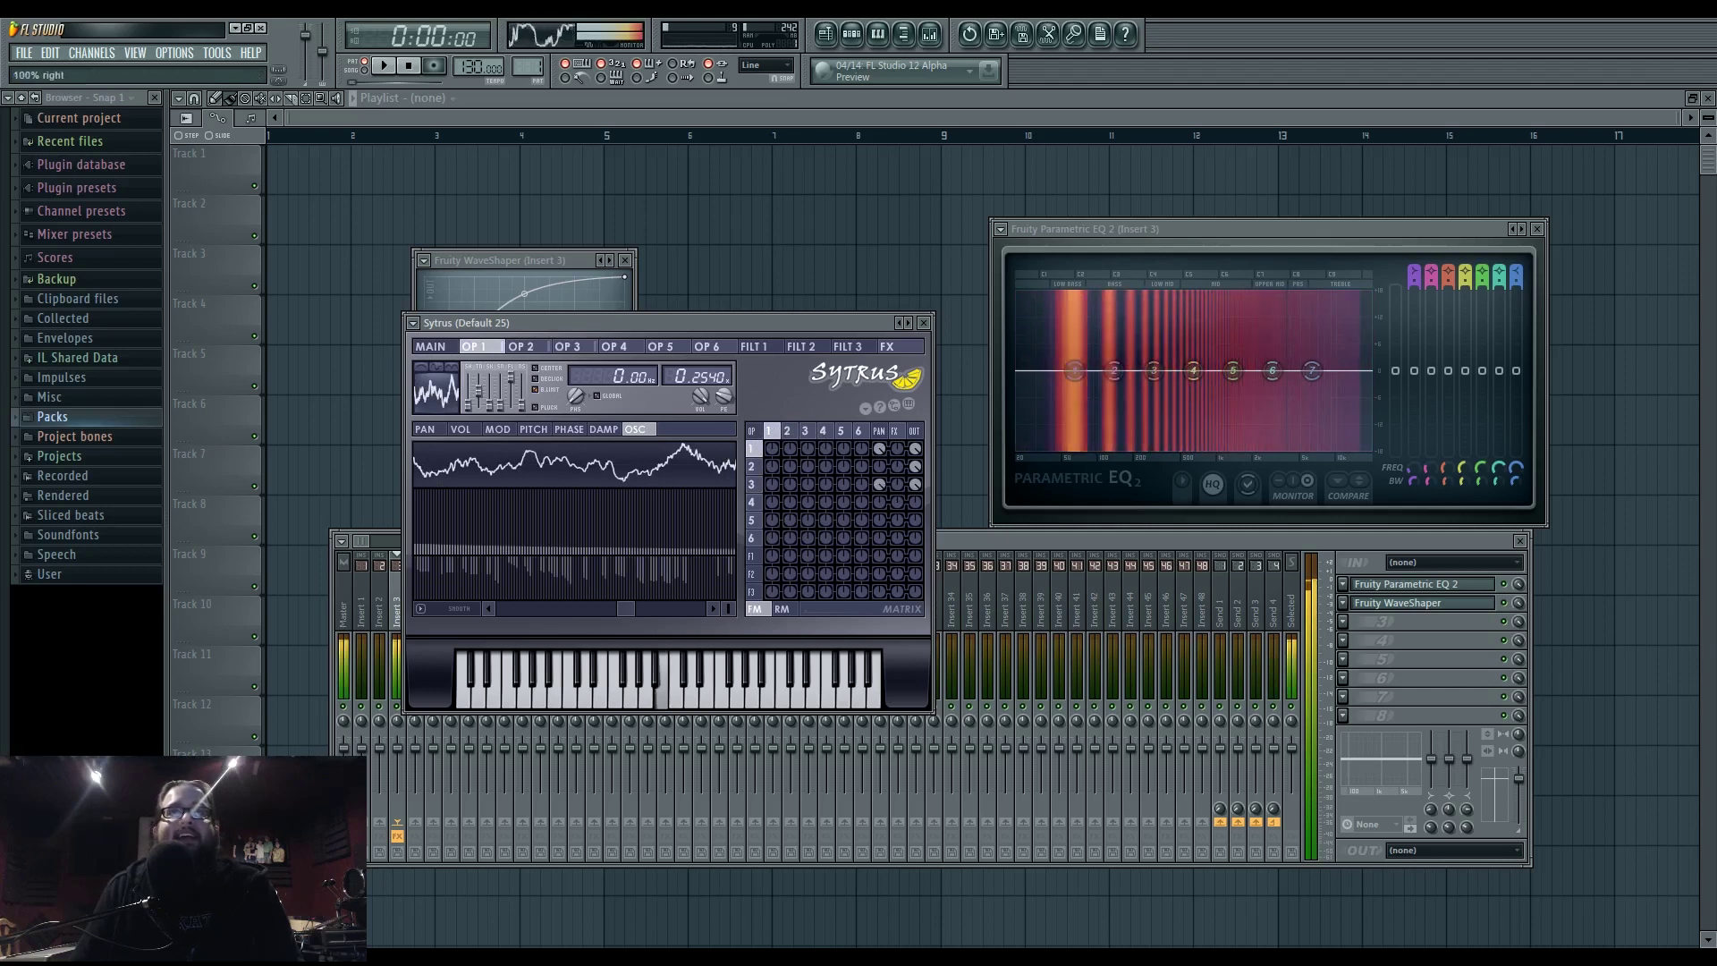
{"action": "left_click_drag", "start_coordinate": [884, 490], "coordinate": [882, 500]}
{"action": "left_click_drag", "start_coordinate": [883, 452], "coordinate": [883, 460]}
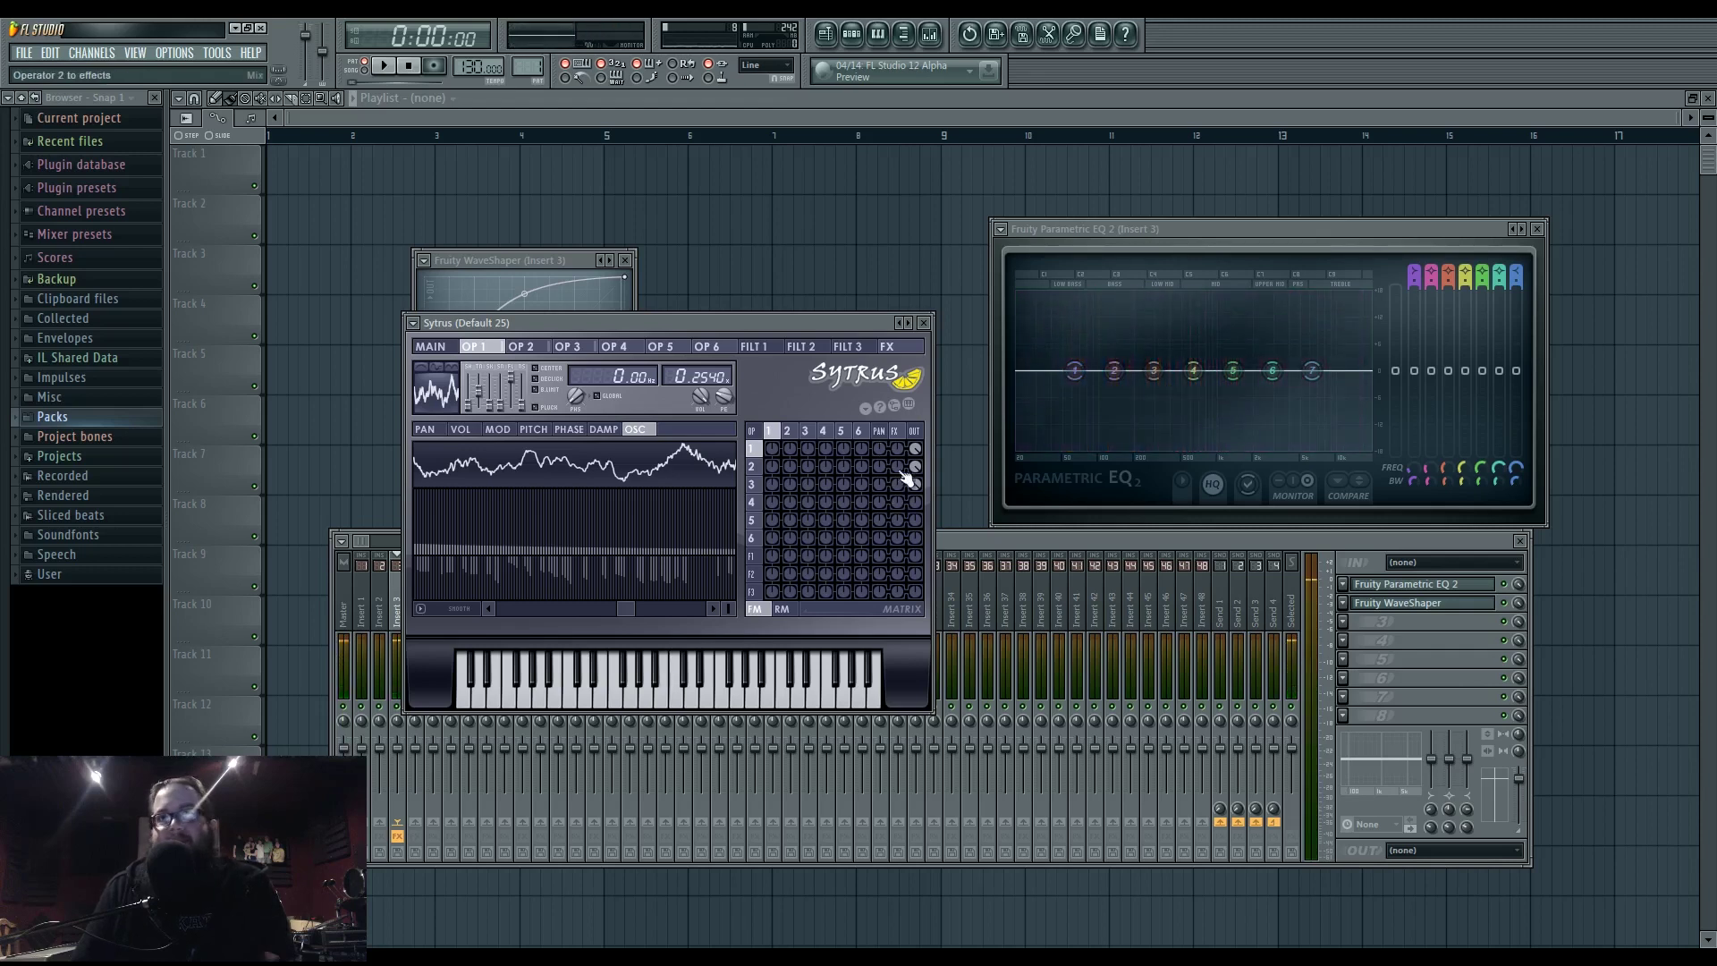
- Audition on A4 and bend the WaveShaper curve more sharply
{"action": "key", "text": "n"}
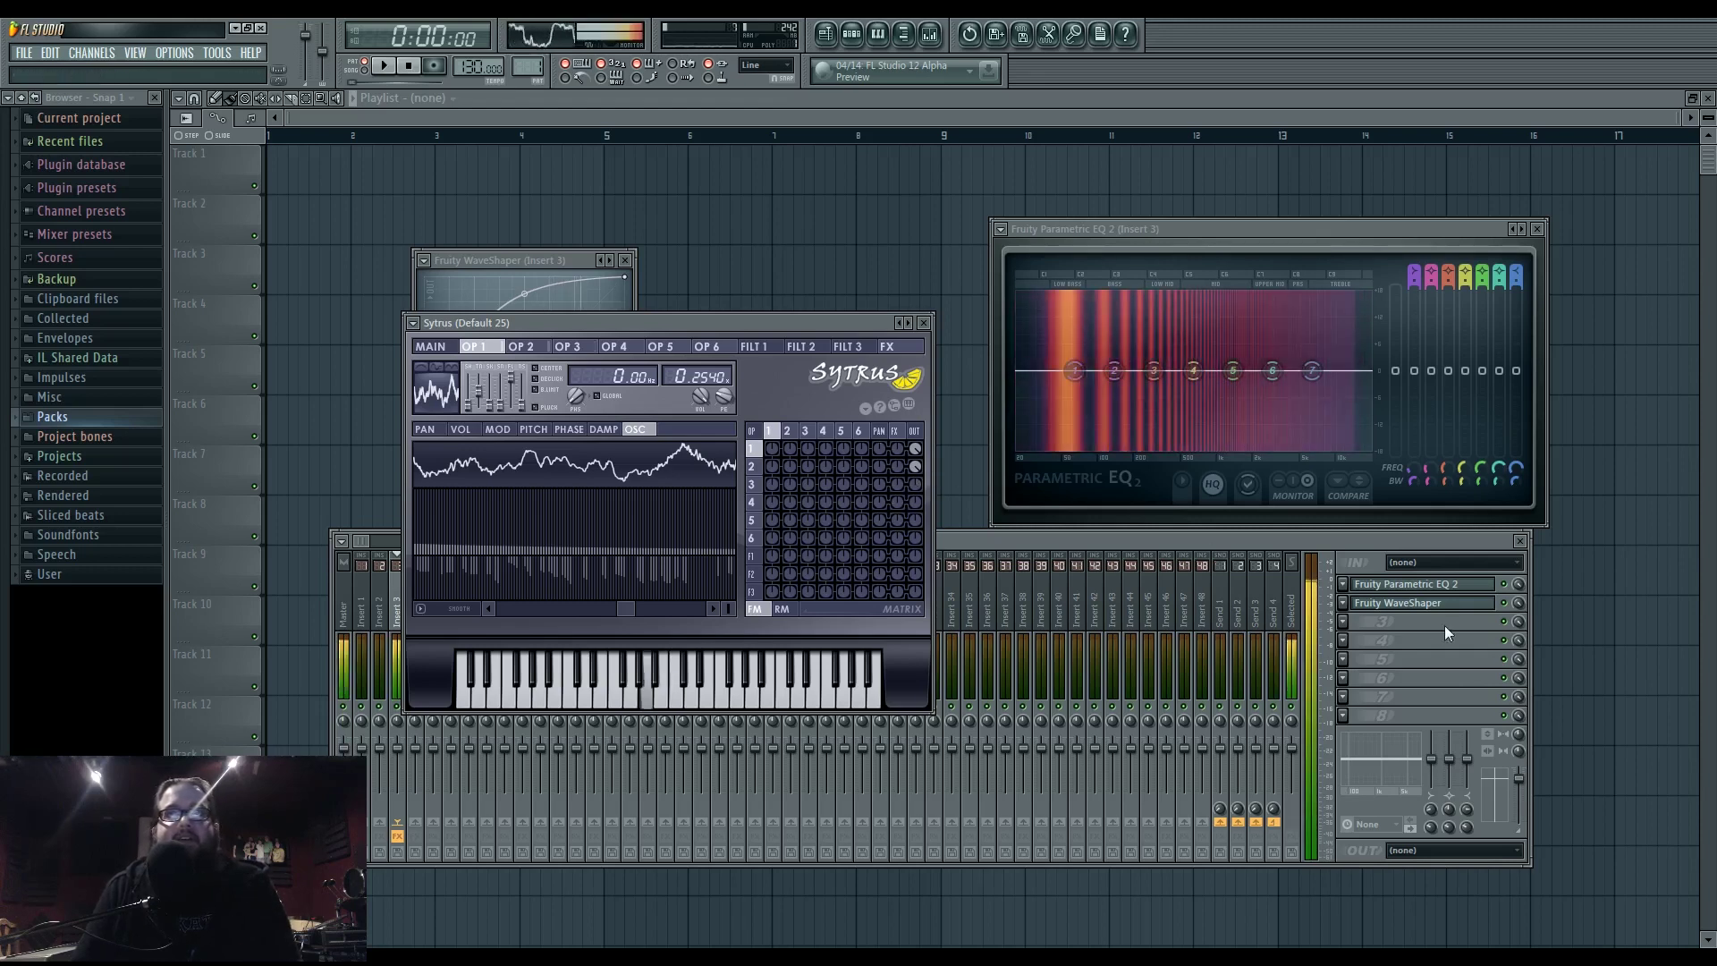
{"action": "left_click", "coordinate": [1402, 604]}
{"action": "left_click_drag", "start_coordinate": [528, 291], "coordinate": [545, 459]}
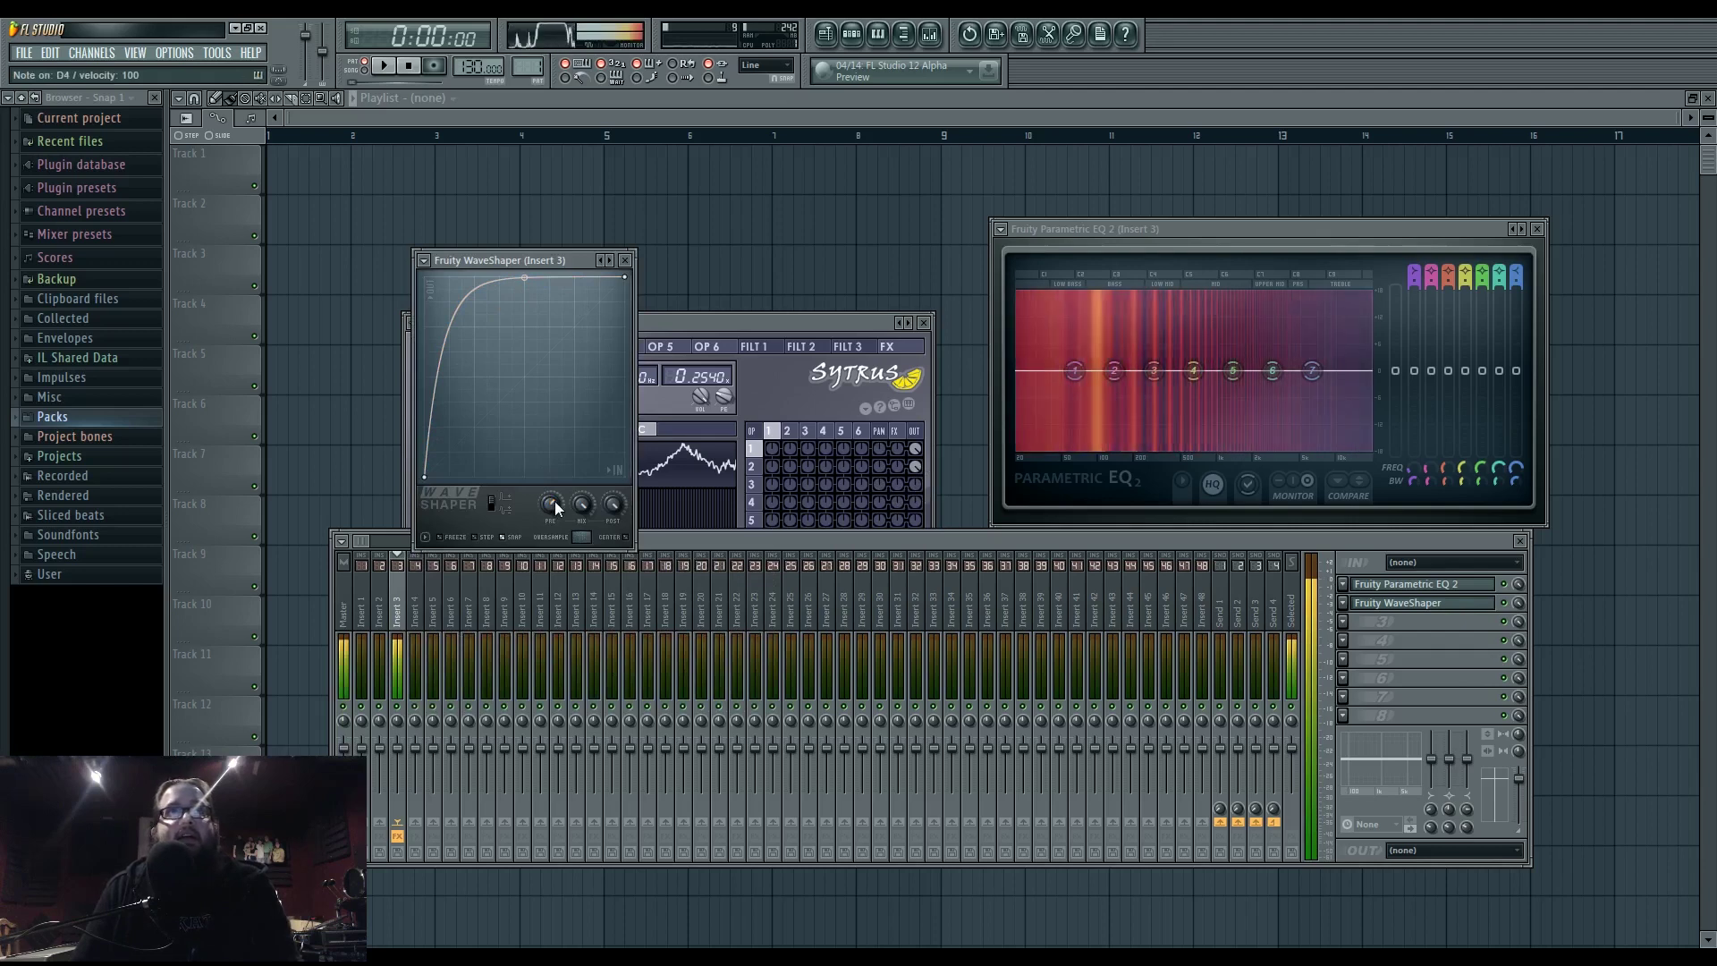
{"action": "left_click", "coordinate": [755, 323]}
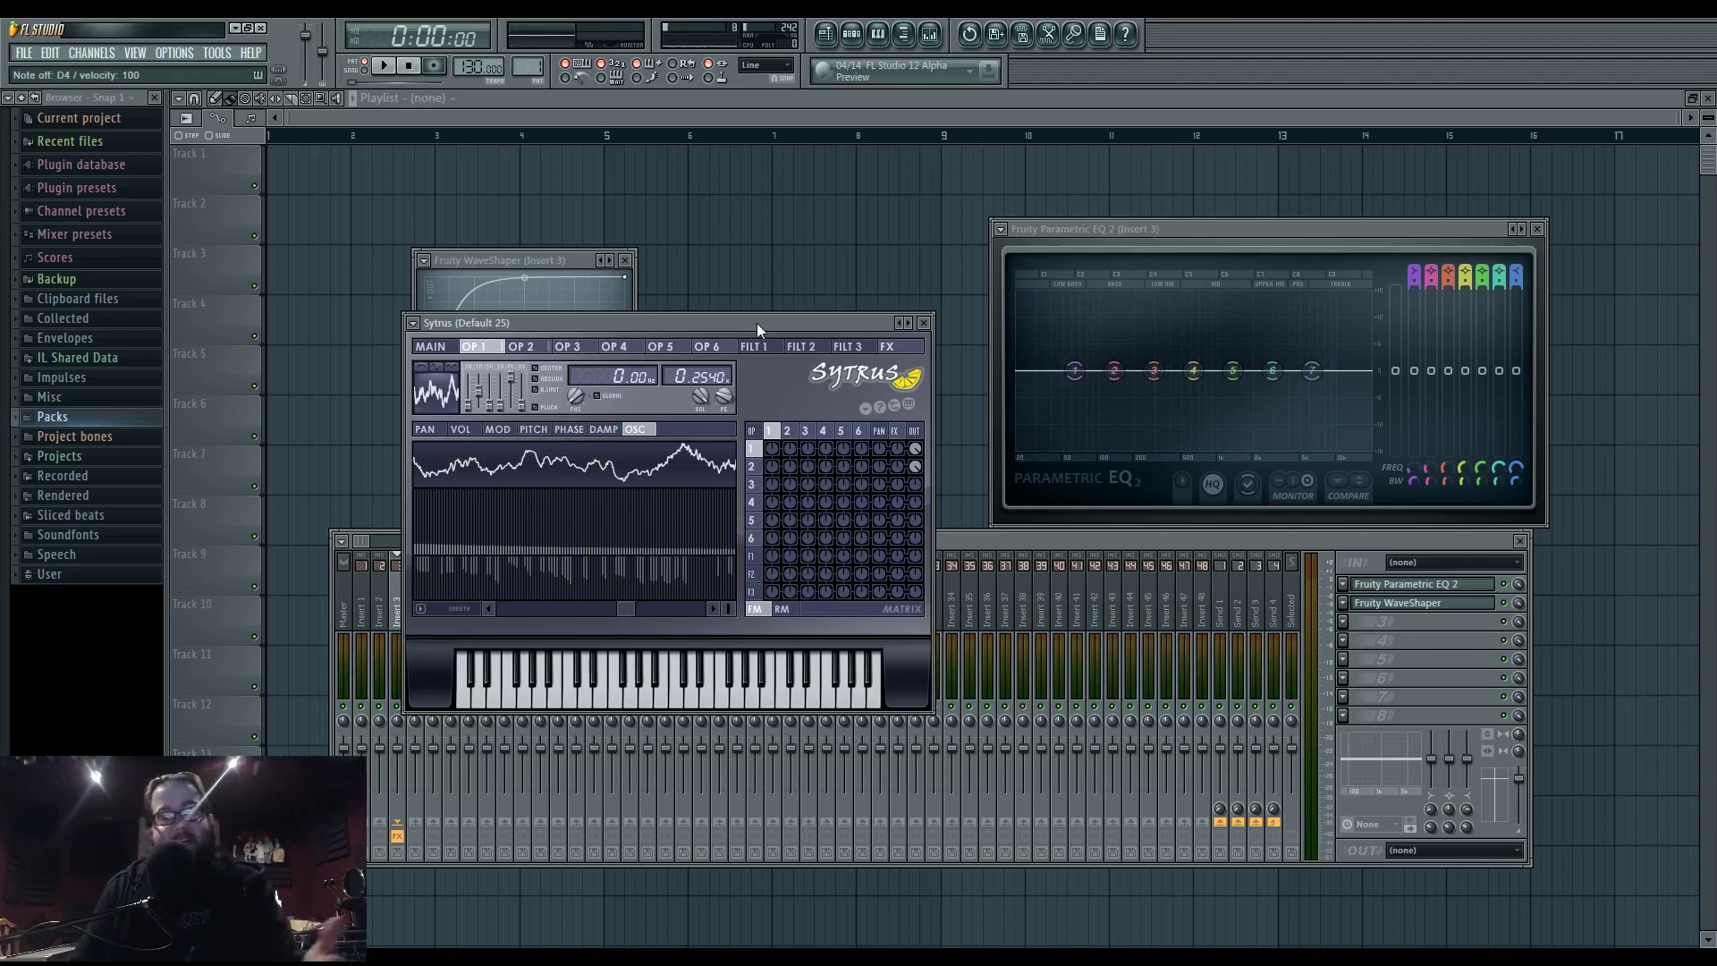
- Move the WaveShaper above Fruity Parametric EQ 2 in insert 3 and shift Sytrus upper right
{"action": "key", "text": "b"}
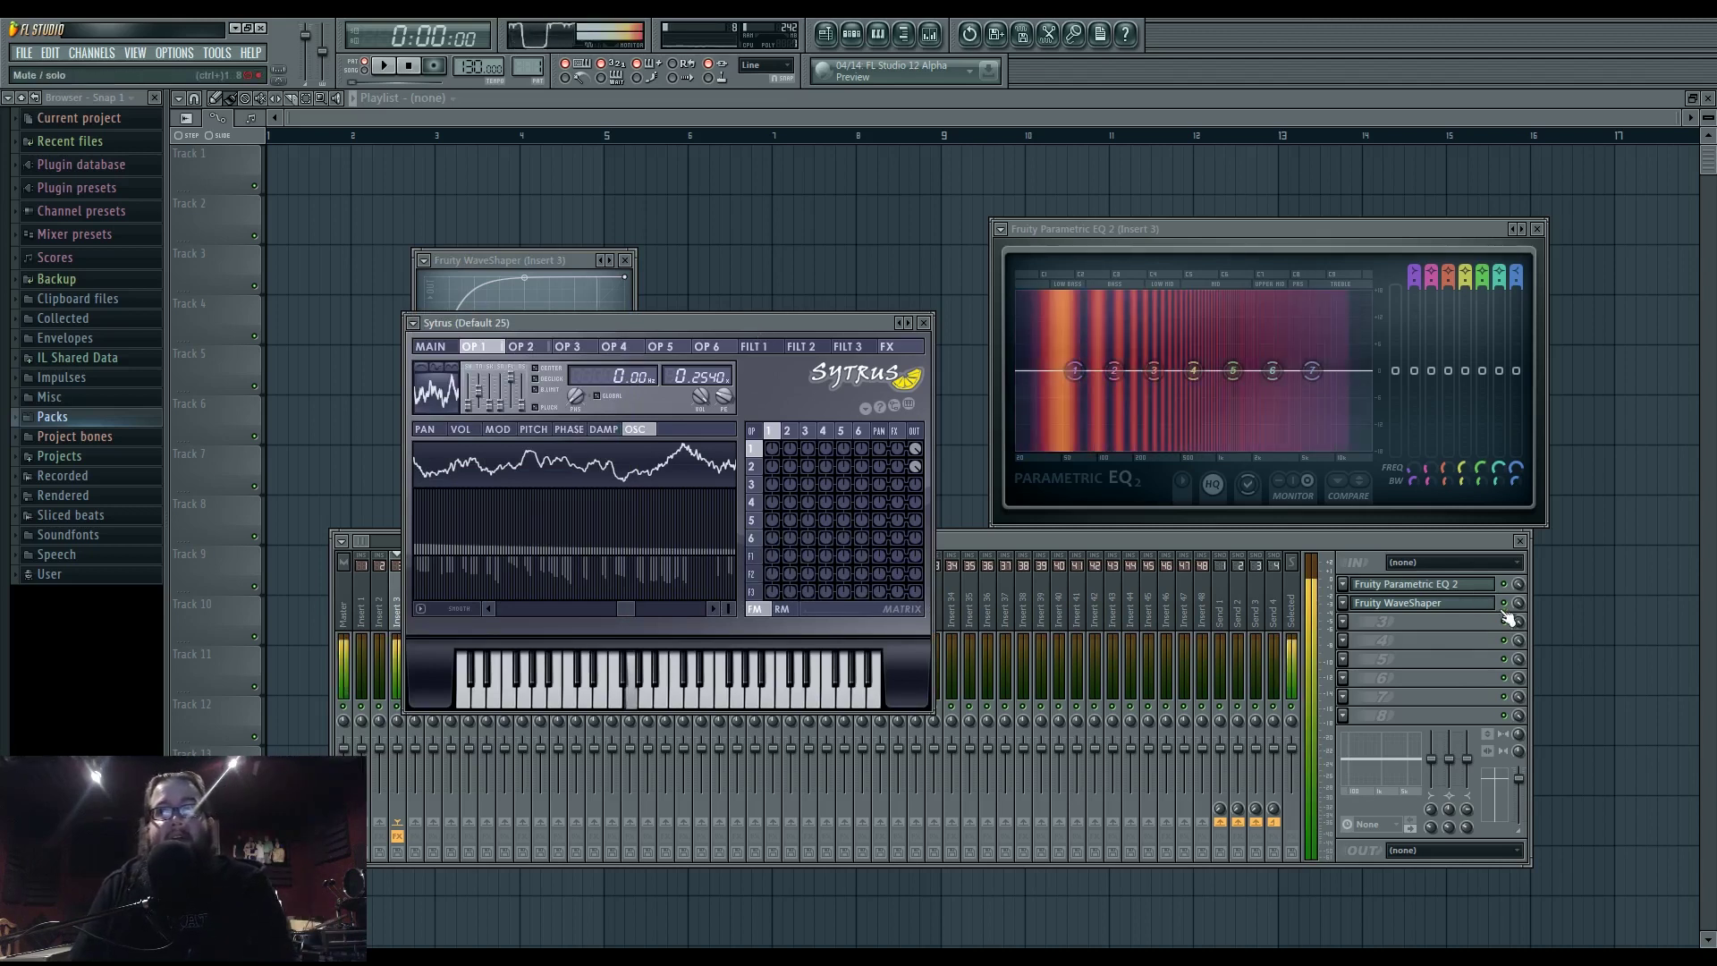
{"action": "left_click", "coordinate": [1510, 615]}
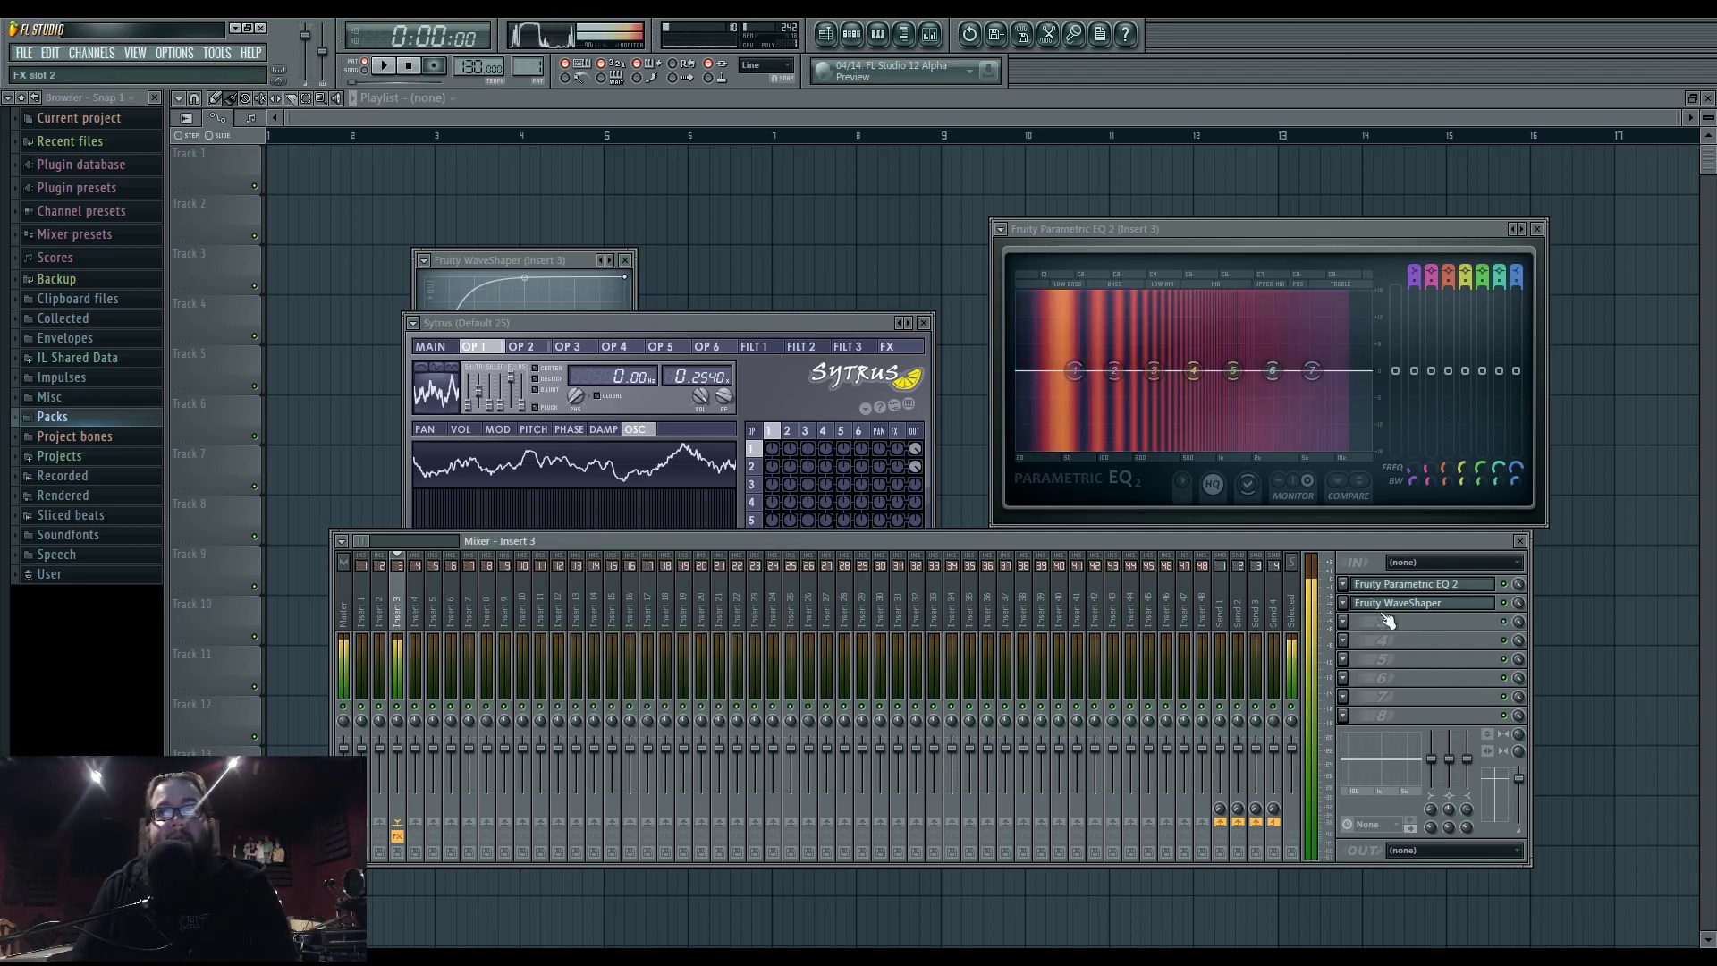
{"action": "scroll", "coordinate": [1392, 610], "scroll_direction": "up", "scroll_amount": 1}
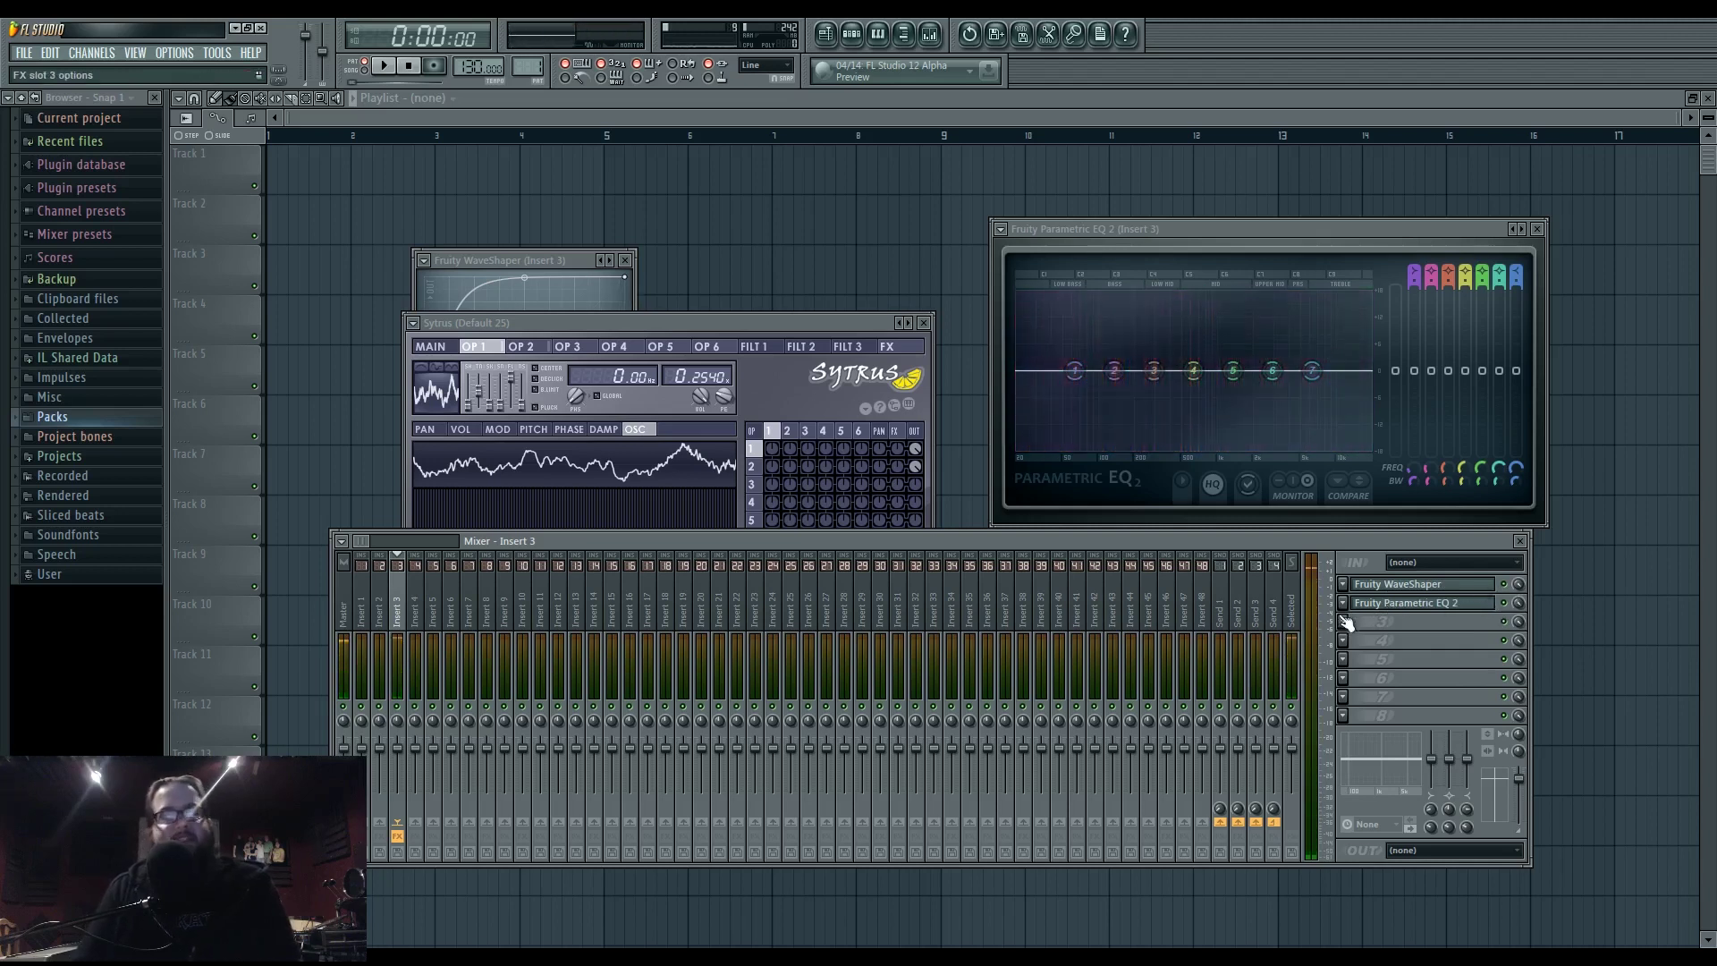
{"action": "left_click_drag", "start_coordinate": [764, 319], "coordinate": [1036, 178]}
- Add a Harmor instrument channel from the channel rack and expand its spectral display
{"action": "left_click", "coordinate": [668, 447]}
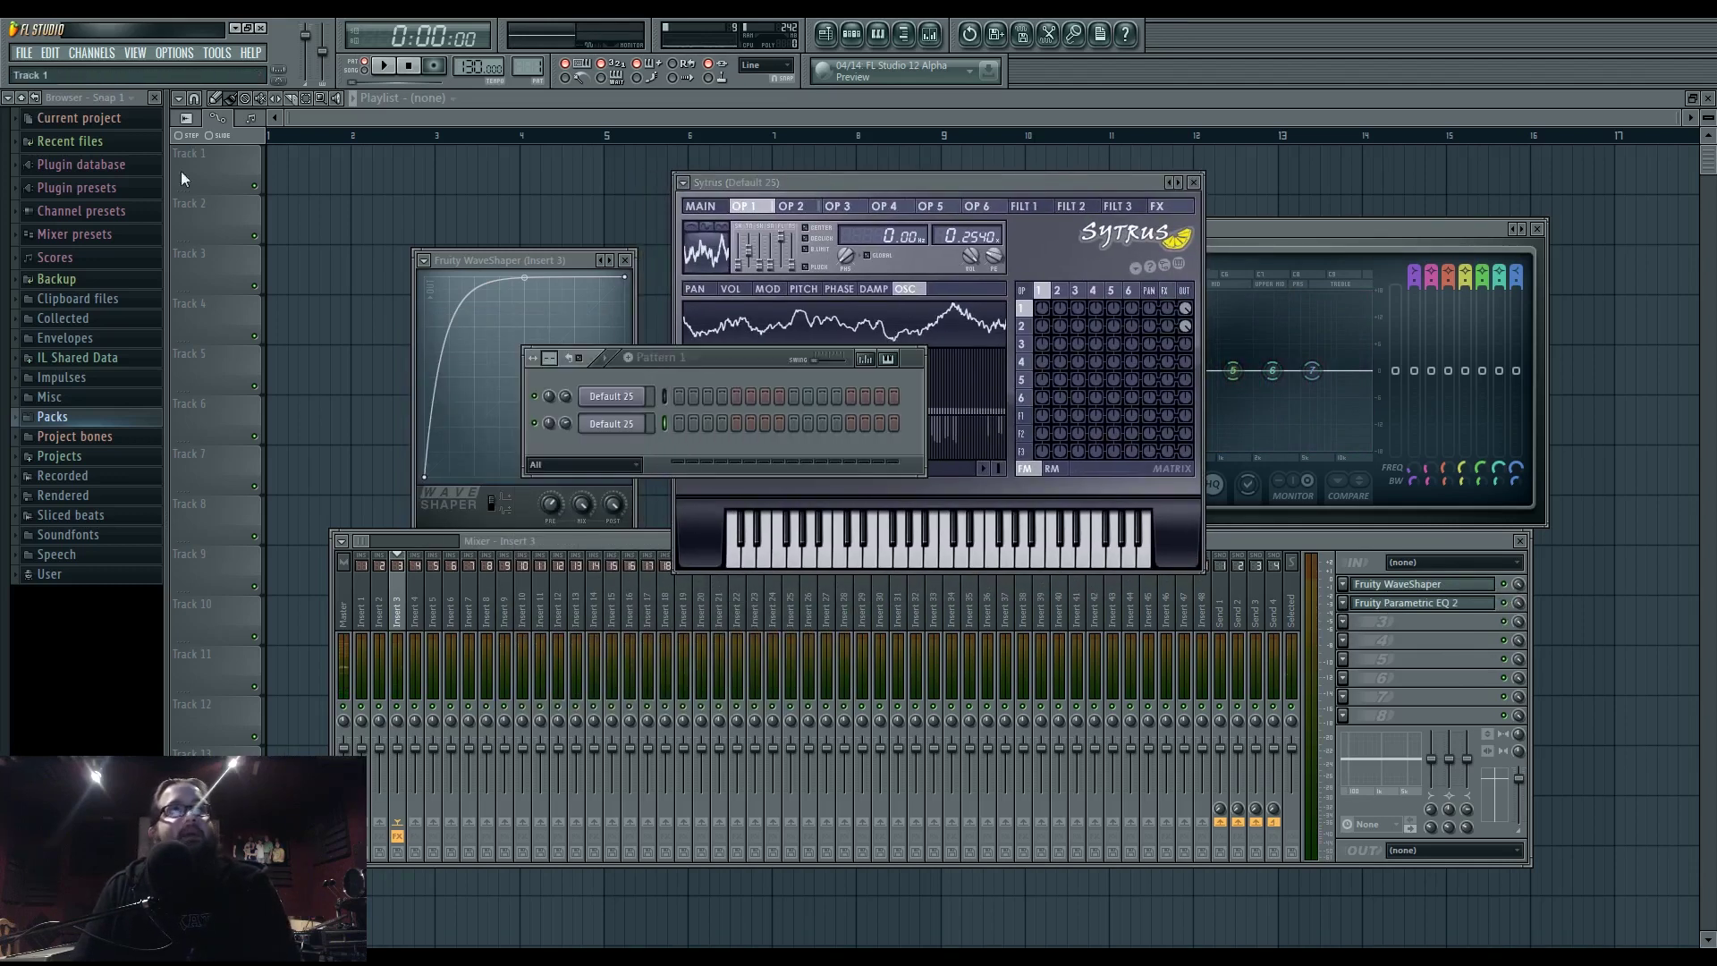
{"action": "left_click", "coordinate": [91, 53]}
{"action": "left_click", "coordinate": [335, 719]}
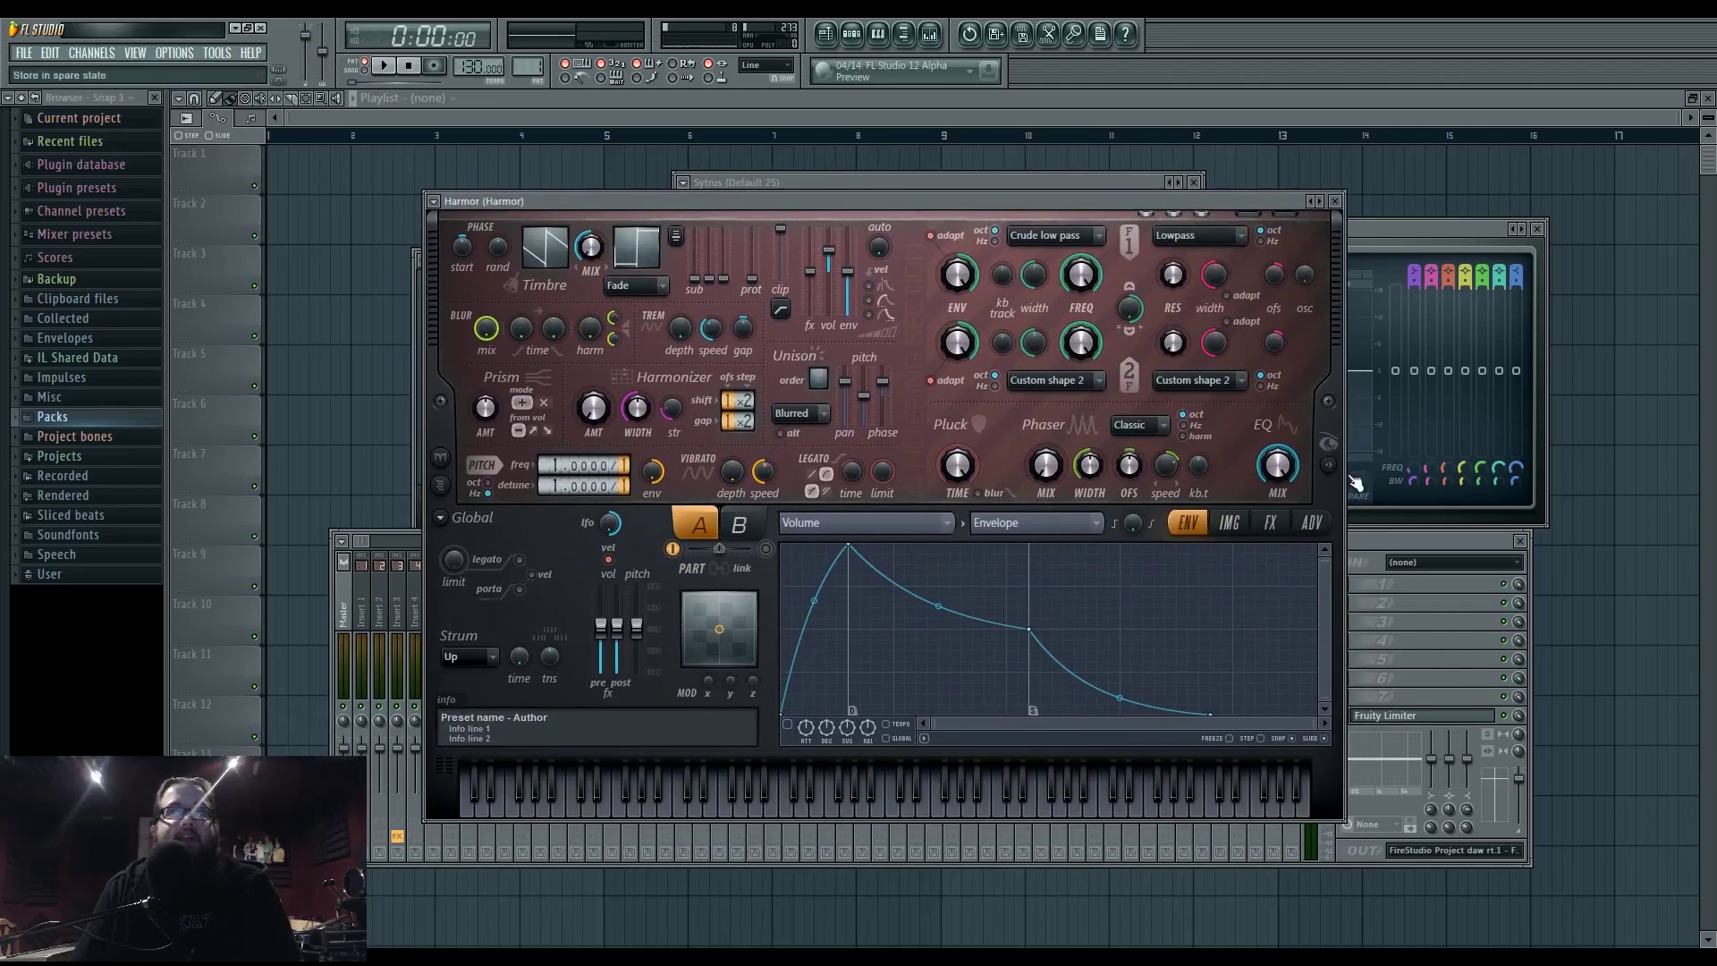
{"action": "left_click", "coordinate": [1330, 465]}
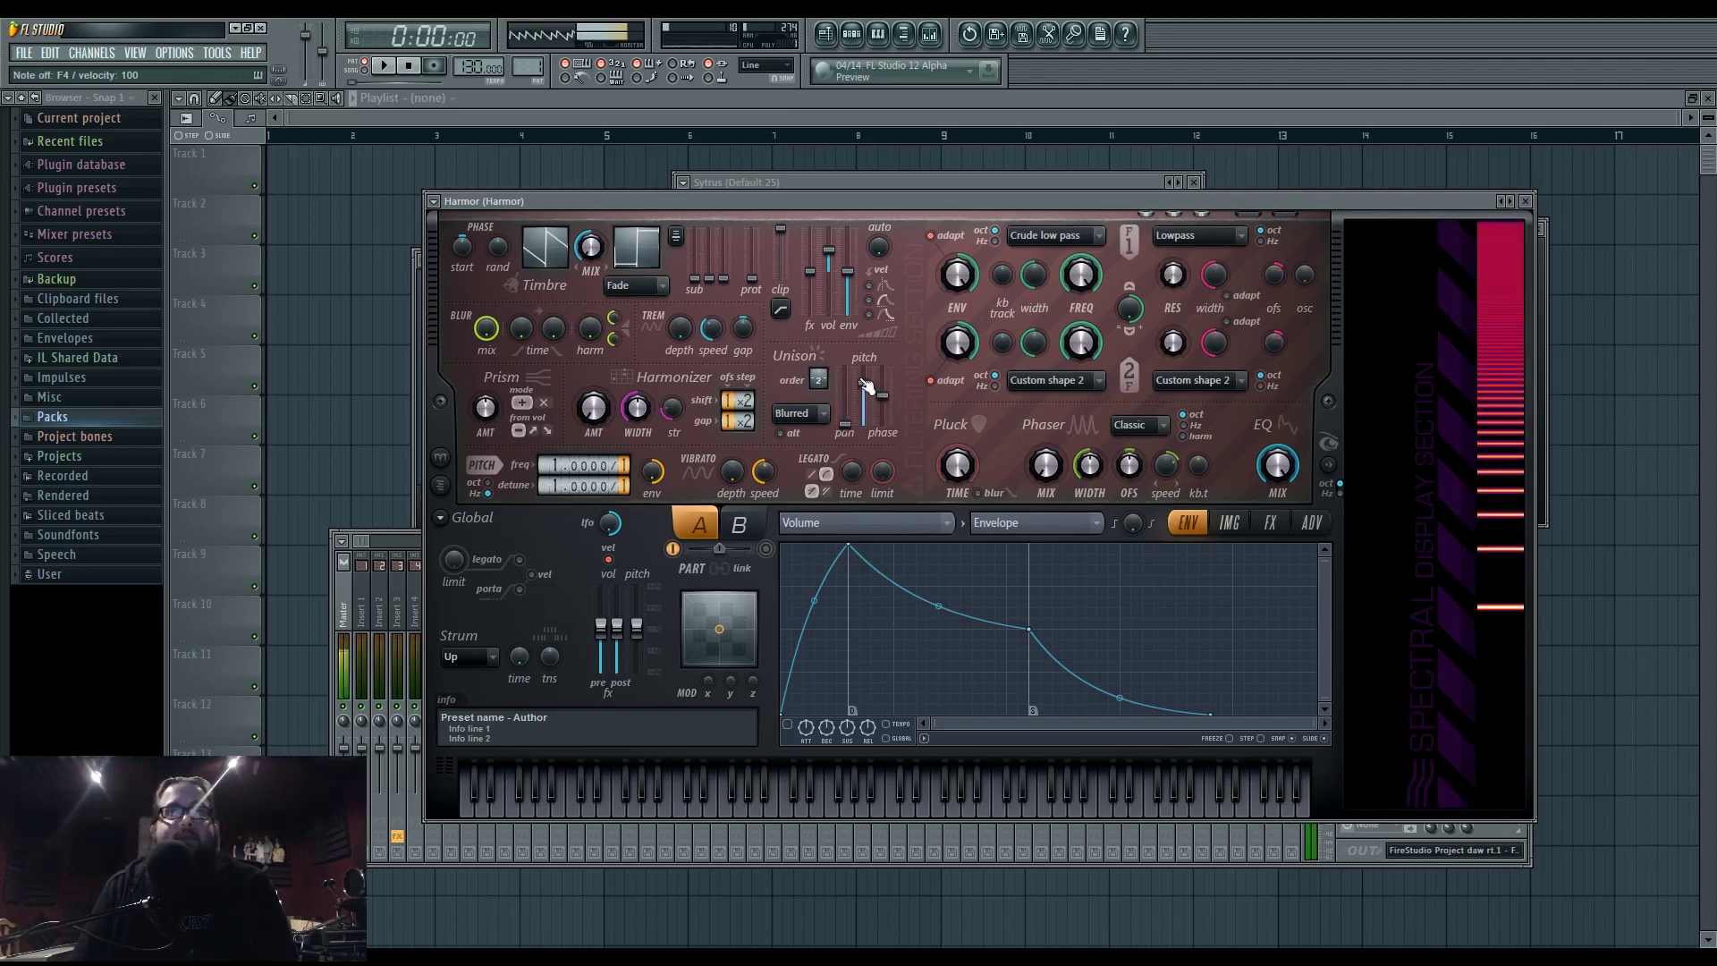
- Give the unison pitch thickness articulator a shorter, quickly falling envelope
{"action": "right_click", "coordinate": [883, 398]}
{"action": "left_click", "coordinate": [905, 425]}
{"action": "left_click", "coordinate": [789, 725]}
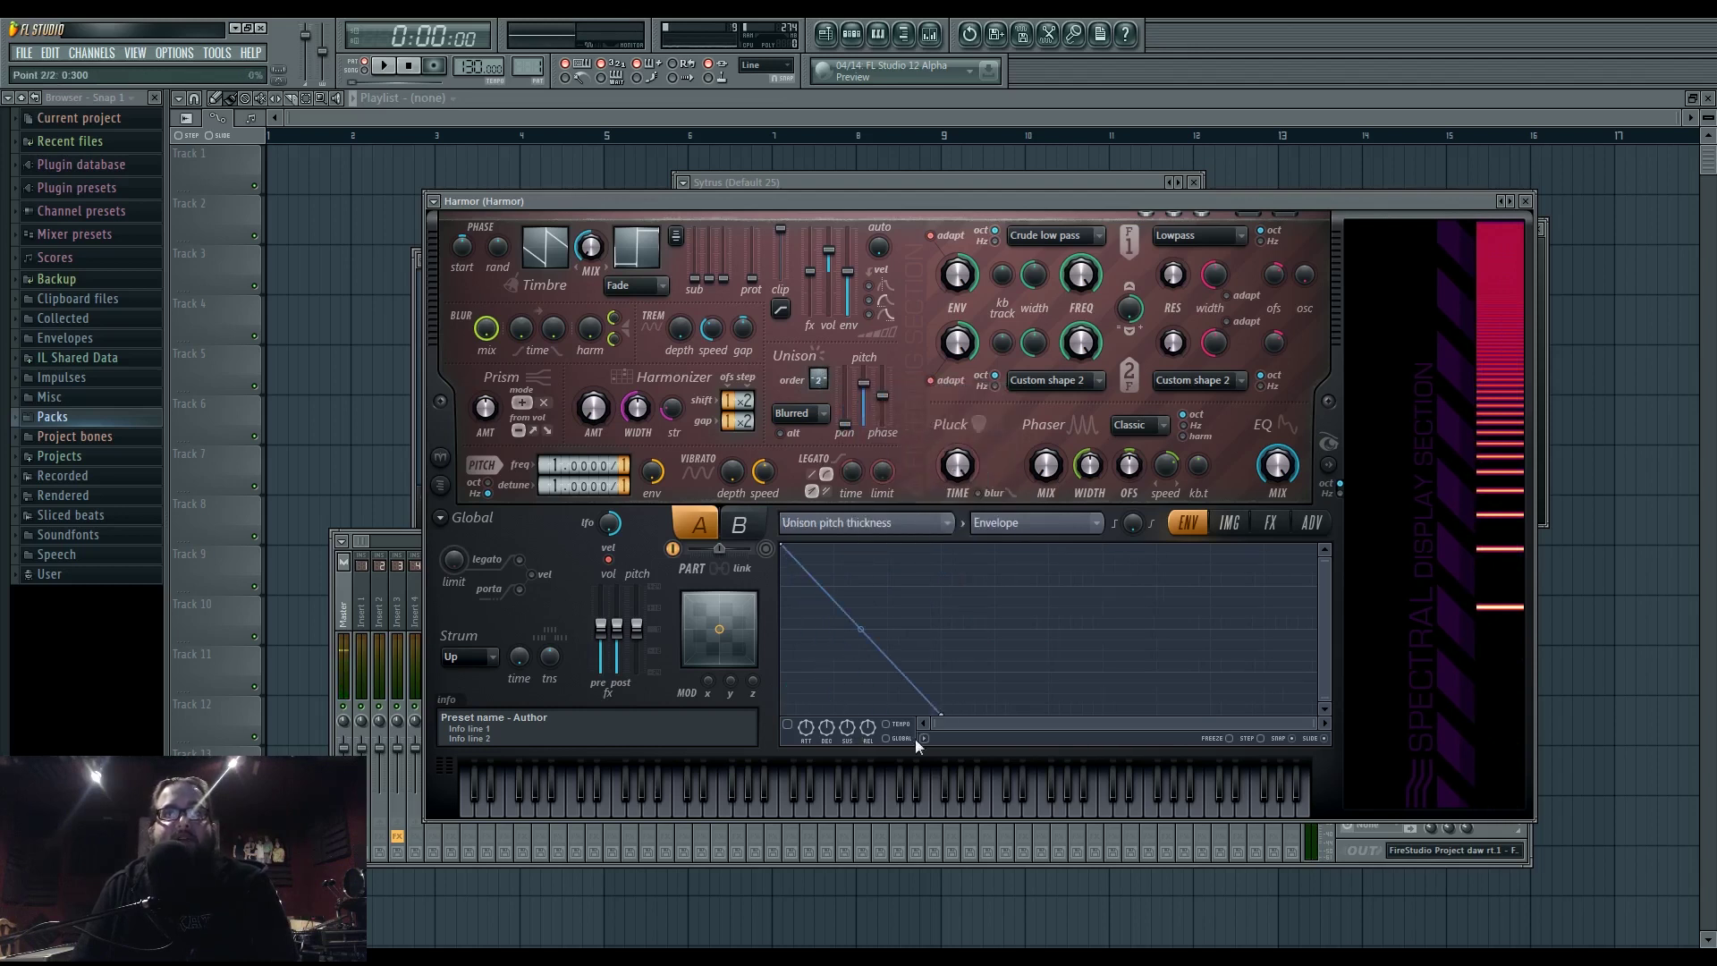
{"action": "left_click_drag", "start_coordinate": [946, 713], "coordinate": [887, 716]}
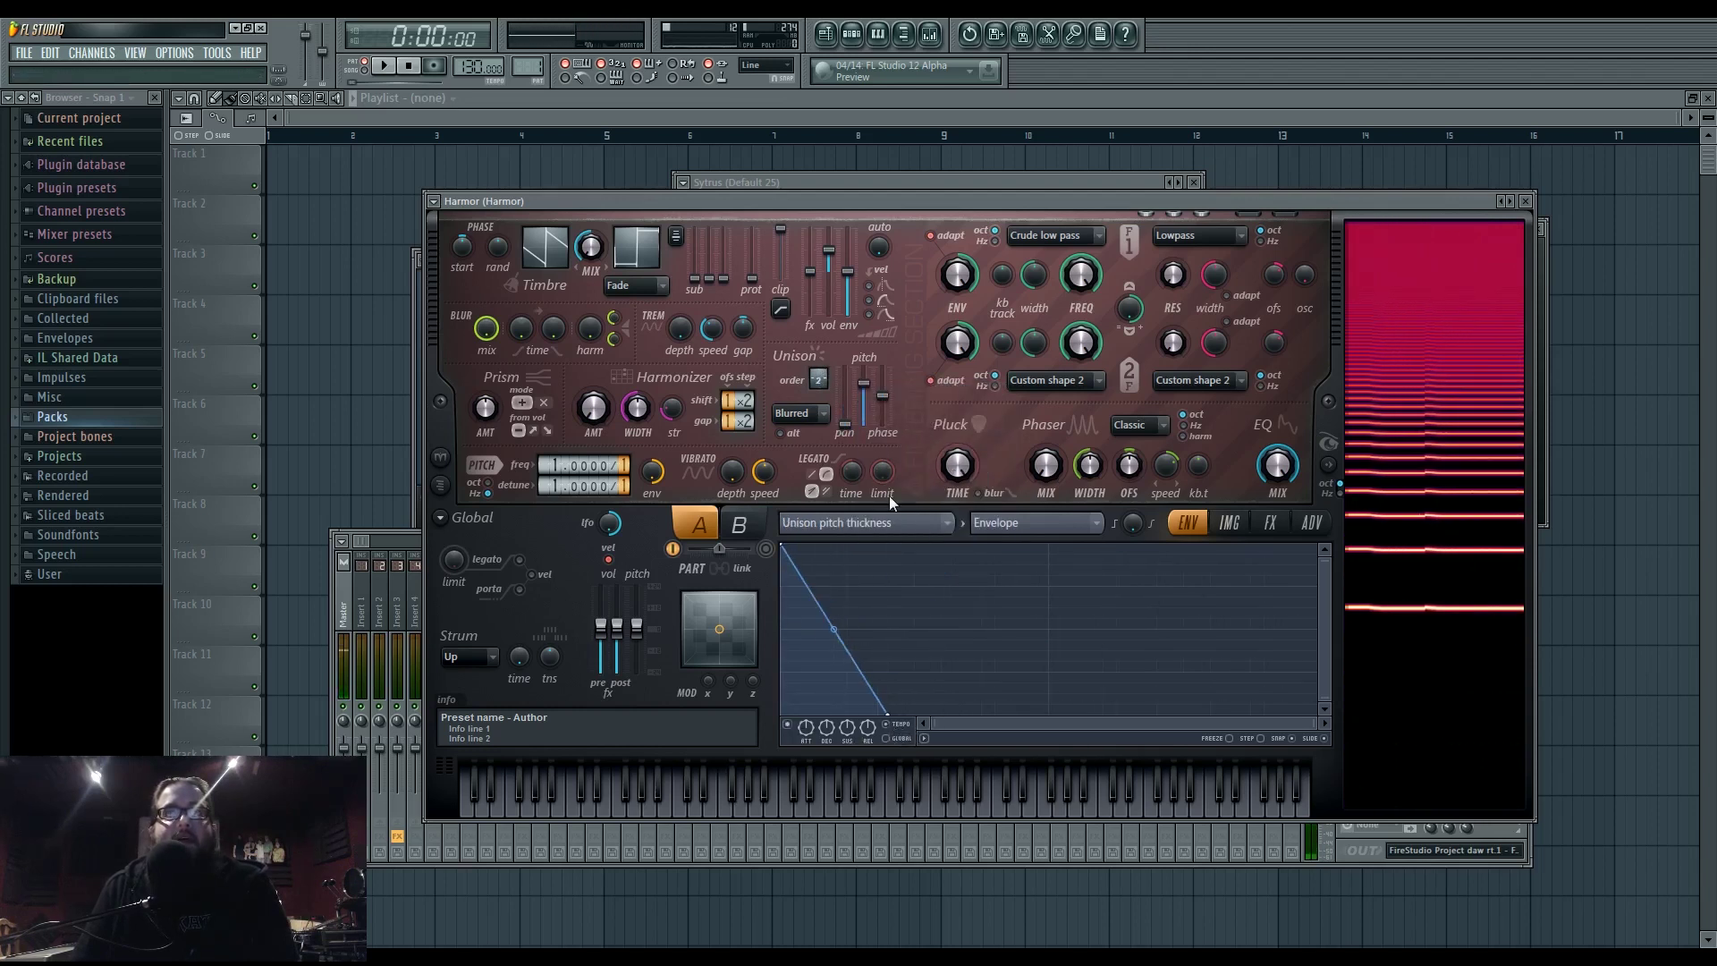
- Drop the pitch an octave (/2) and set pitch detune to 1.04, auditioning on F4
{"action": "scroll", "coordinate": [632, 469], "scroll_direction": "up", "scroll_amount": 1}
{"action": "key", "text": "v"}
{"action": "left_click_drag", "start_coordinate": [589, 486], "coordinate": [589, 478]}
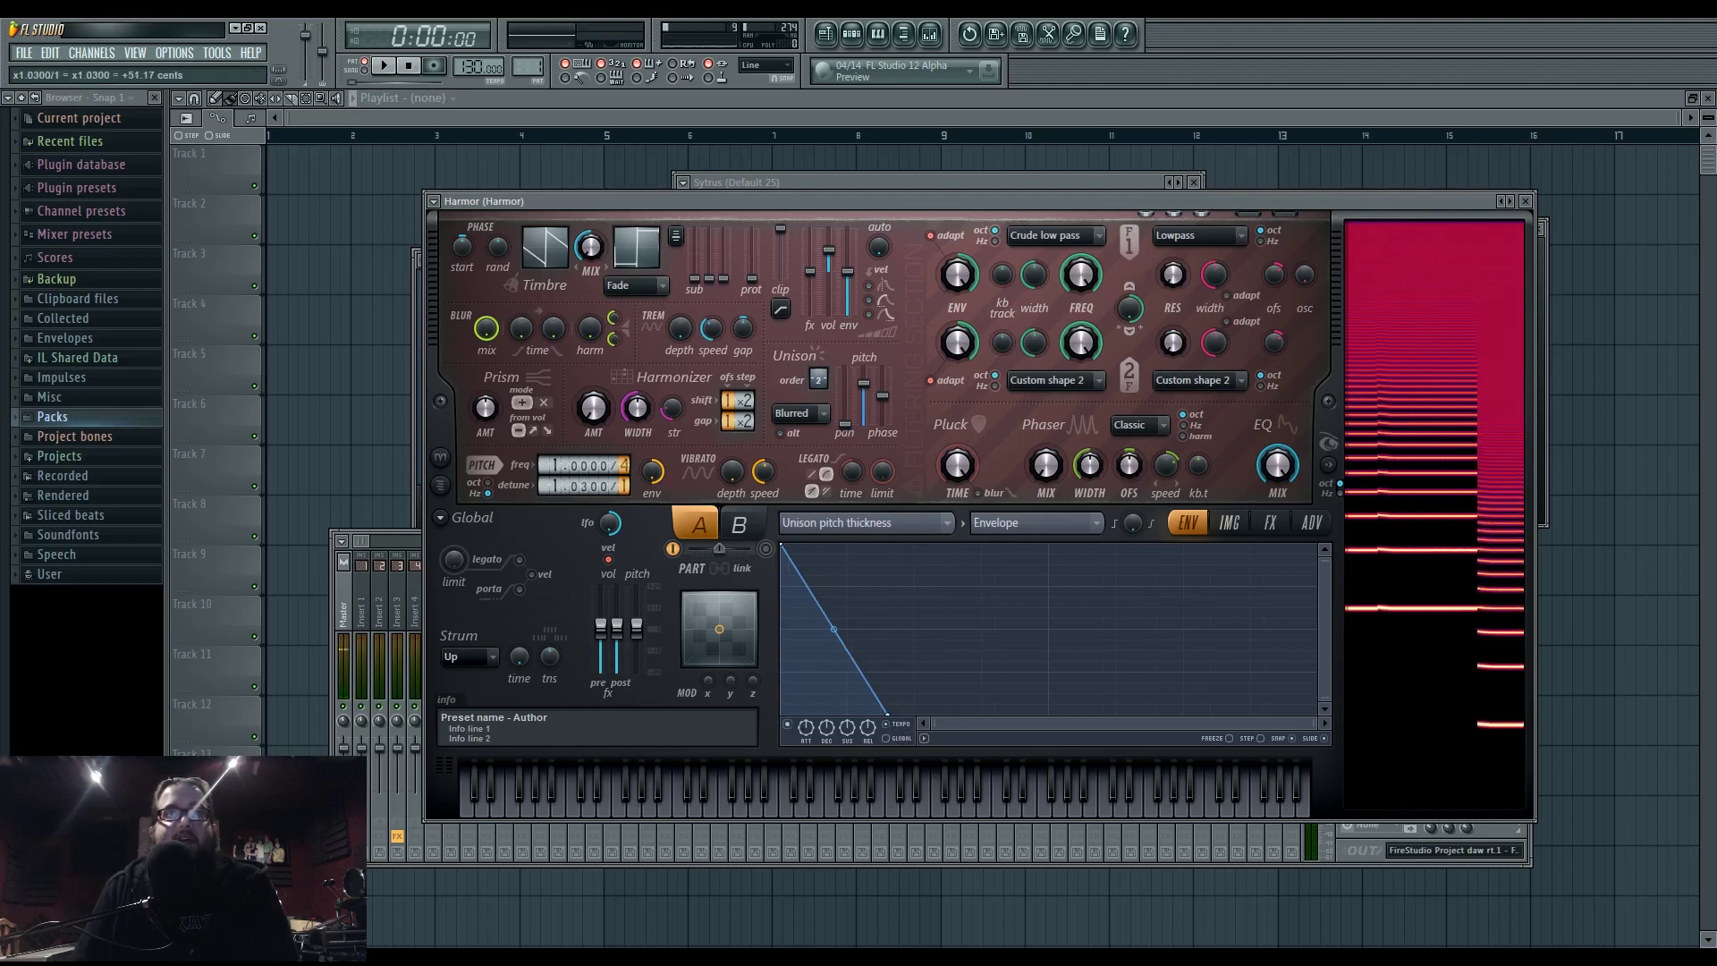
- Set Harmor's distortion type to Log on the effects page
{"action": "left_click", "coordinate": [1271, 522]}
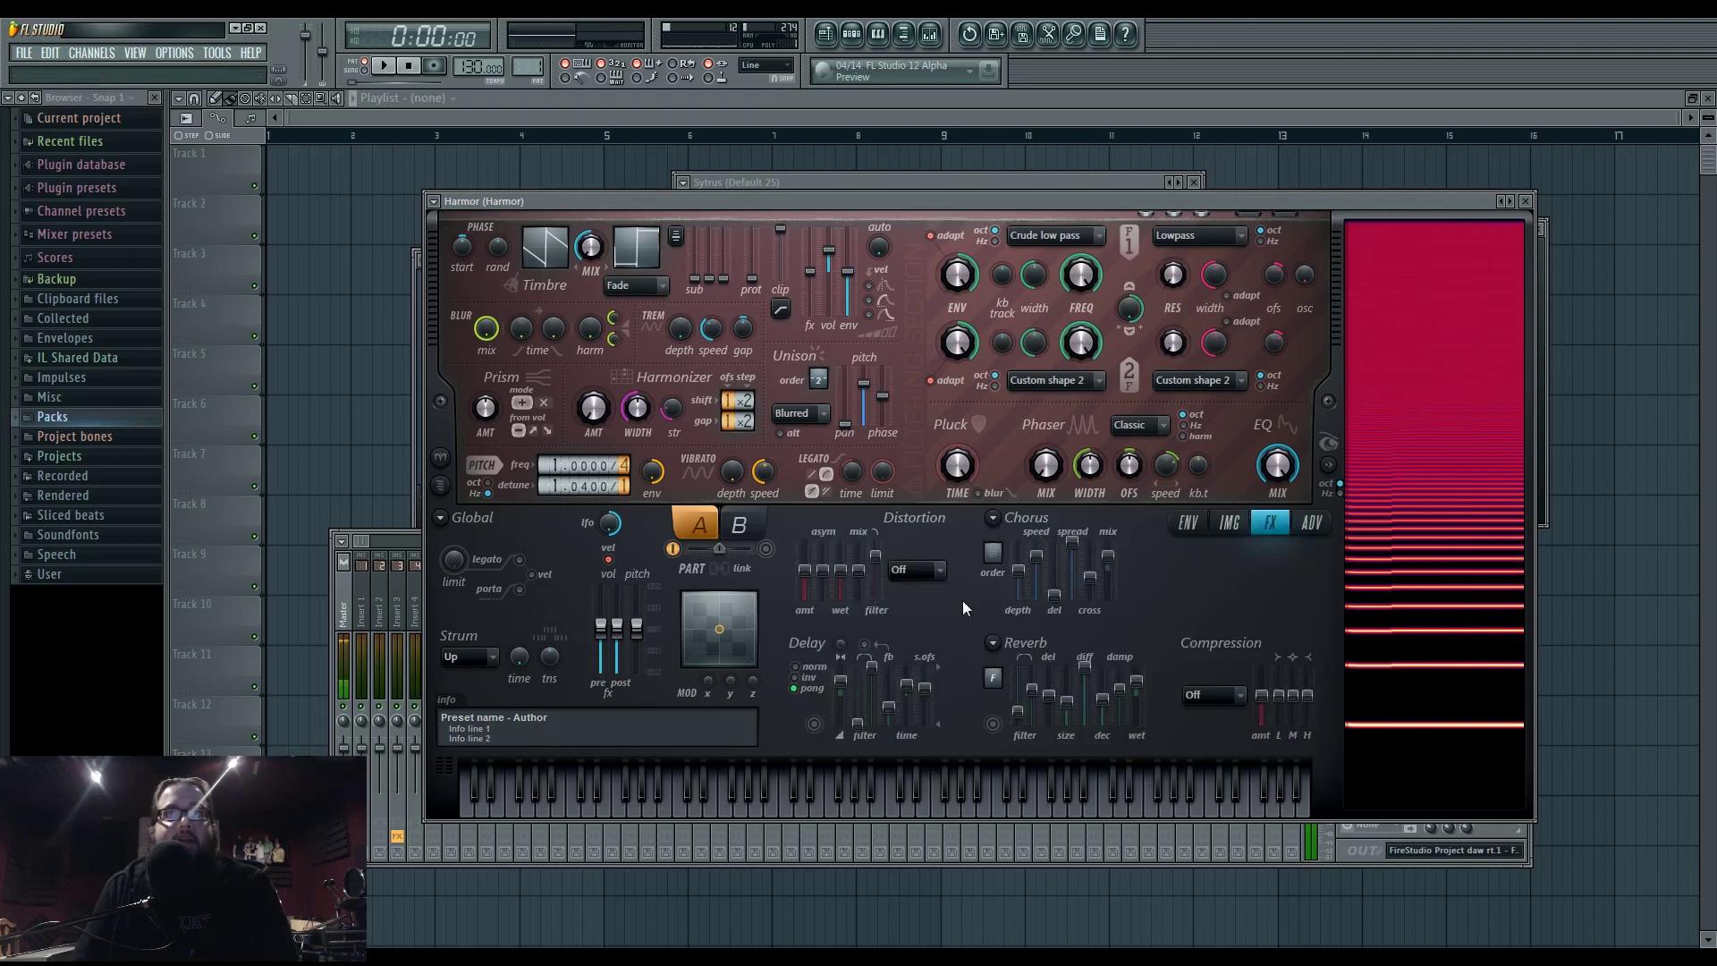
{"action": "left_click", "coordinate": [919, 571]}
{"action": "left_click", "coordinate": [918, 681]}
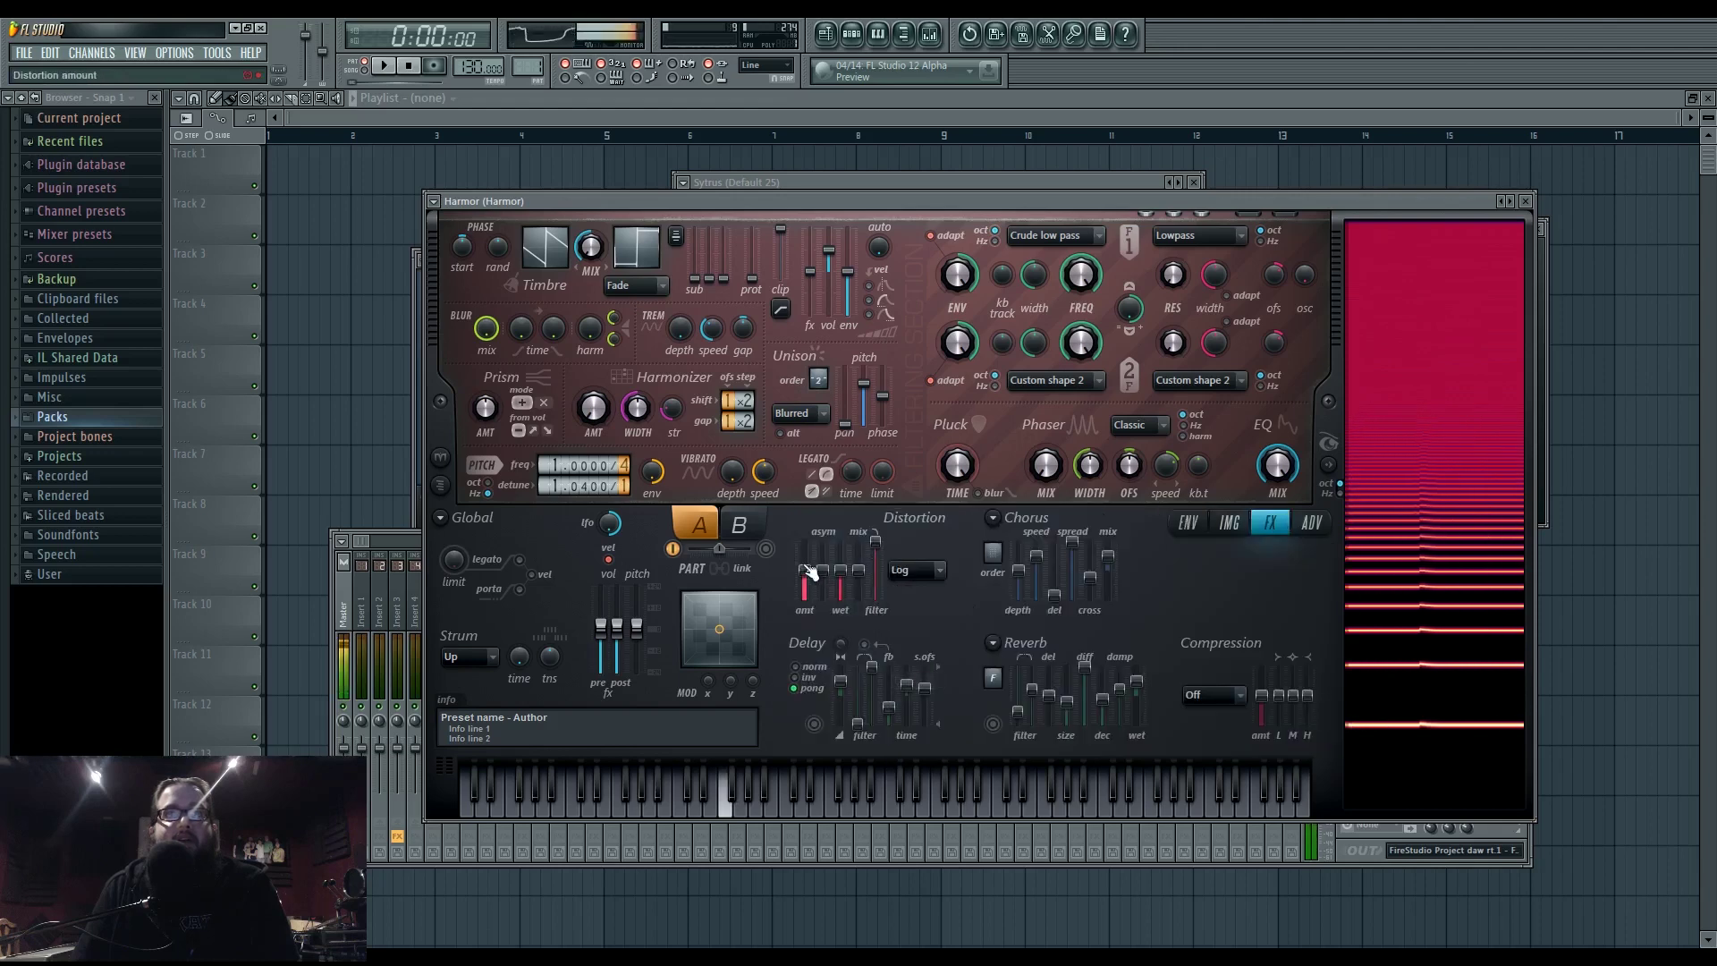
- Shape a Harmonic unison pitch envelope peaking near the end, and raise unison phase to 61% jump ahead
{"action": "left_click", "coordinate": [1188, 526]}
{"action": "left_click", "coordinate": [842, 525]}
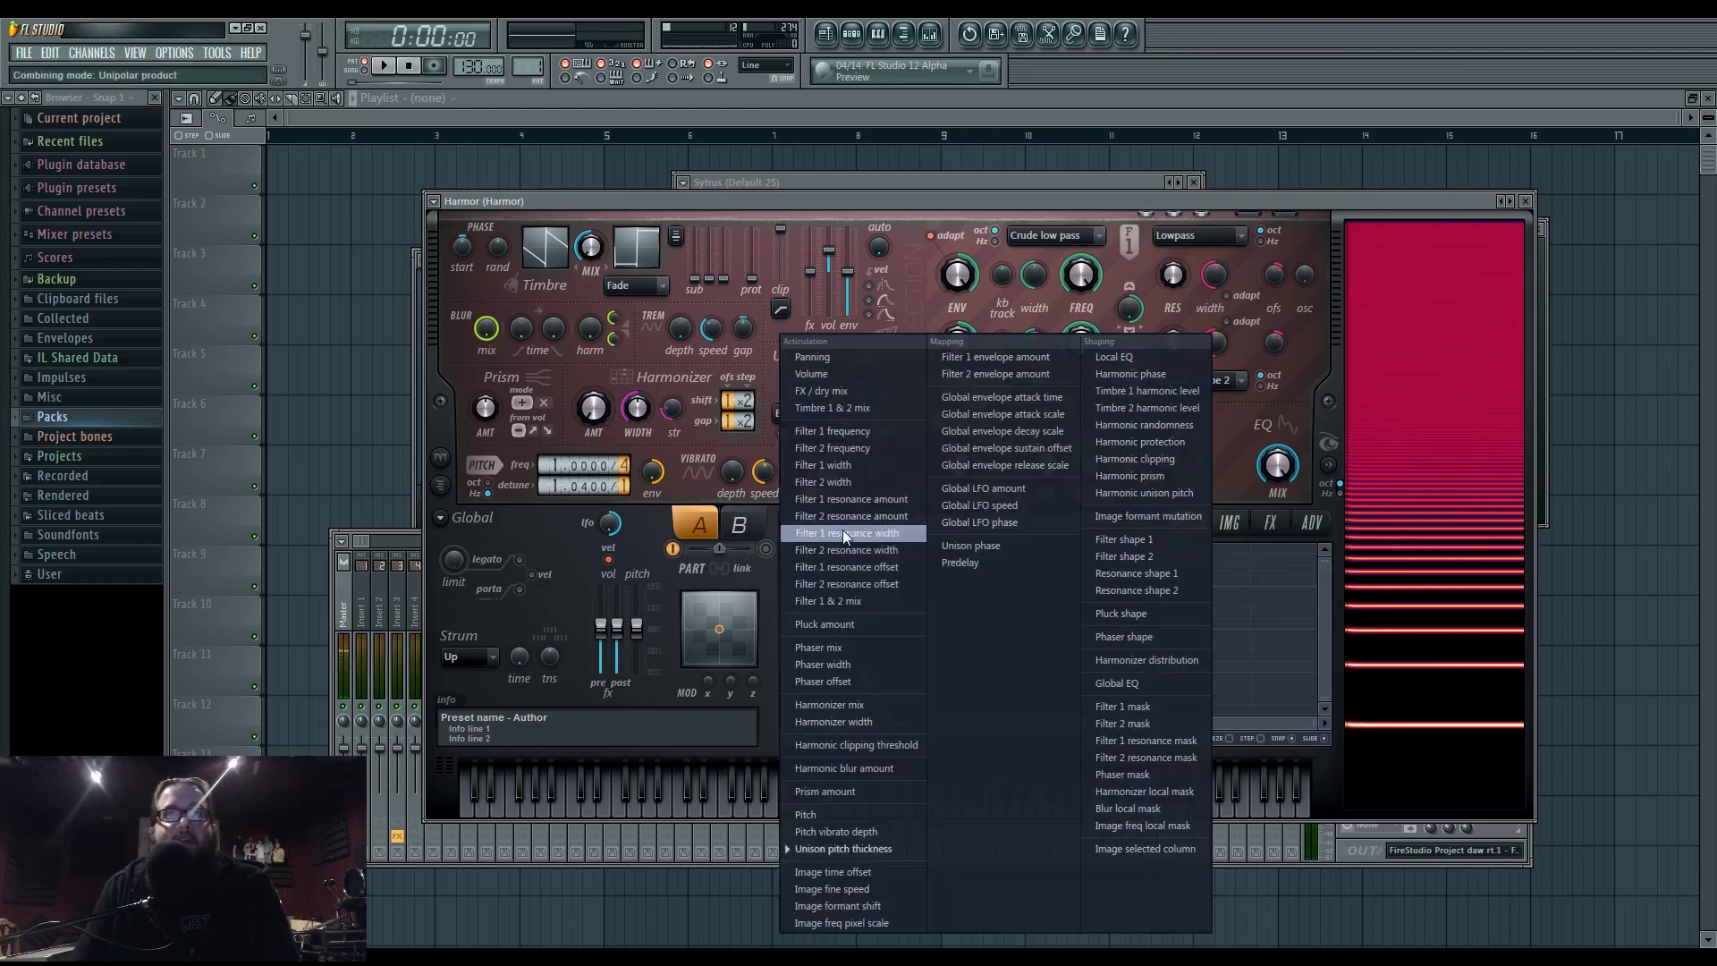
{"action": "left_click", "coordinate": [1145, 495]}
{"action": "right_click", "coordinate": [1058, 565]}
{"action": "right_click", "coordinate": [1140, 640]}
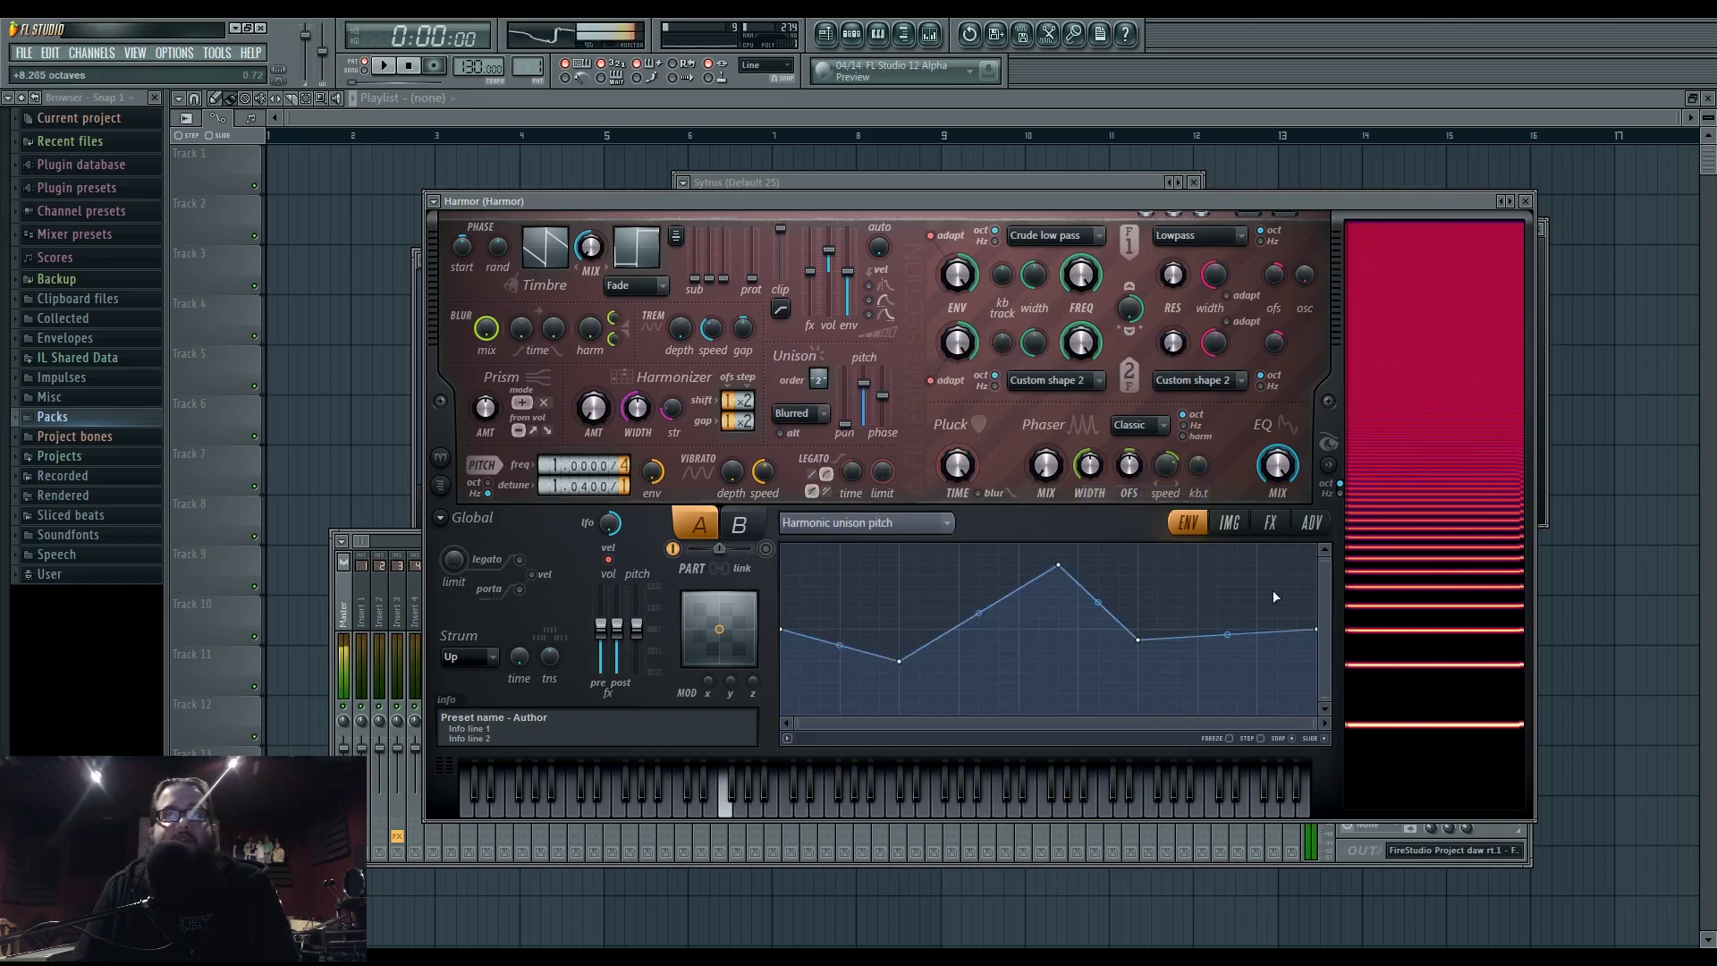
{"action": "left_click_drag", "start_coordinate": [1058, 568], "coordinate": [1162, 561]}
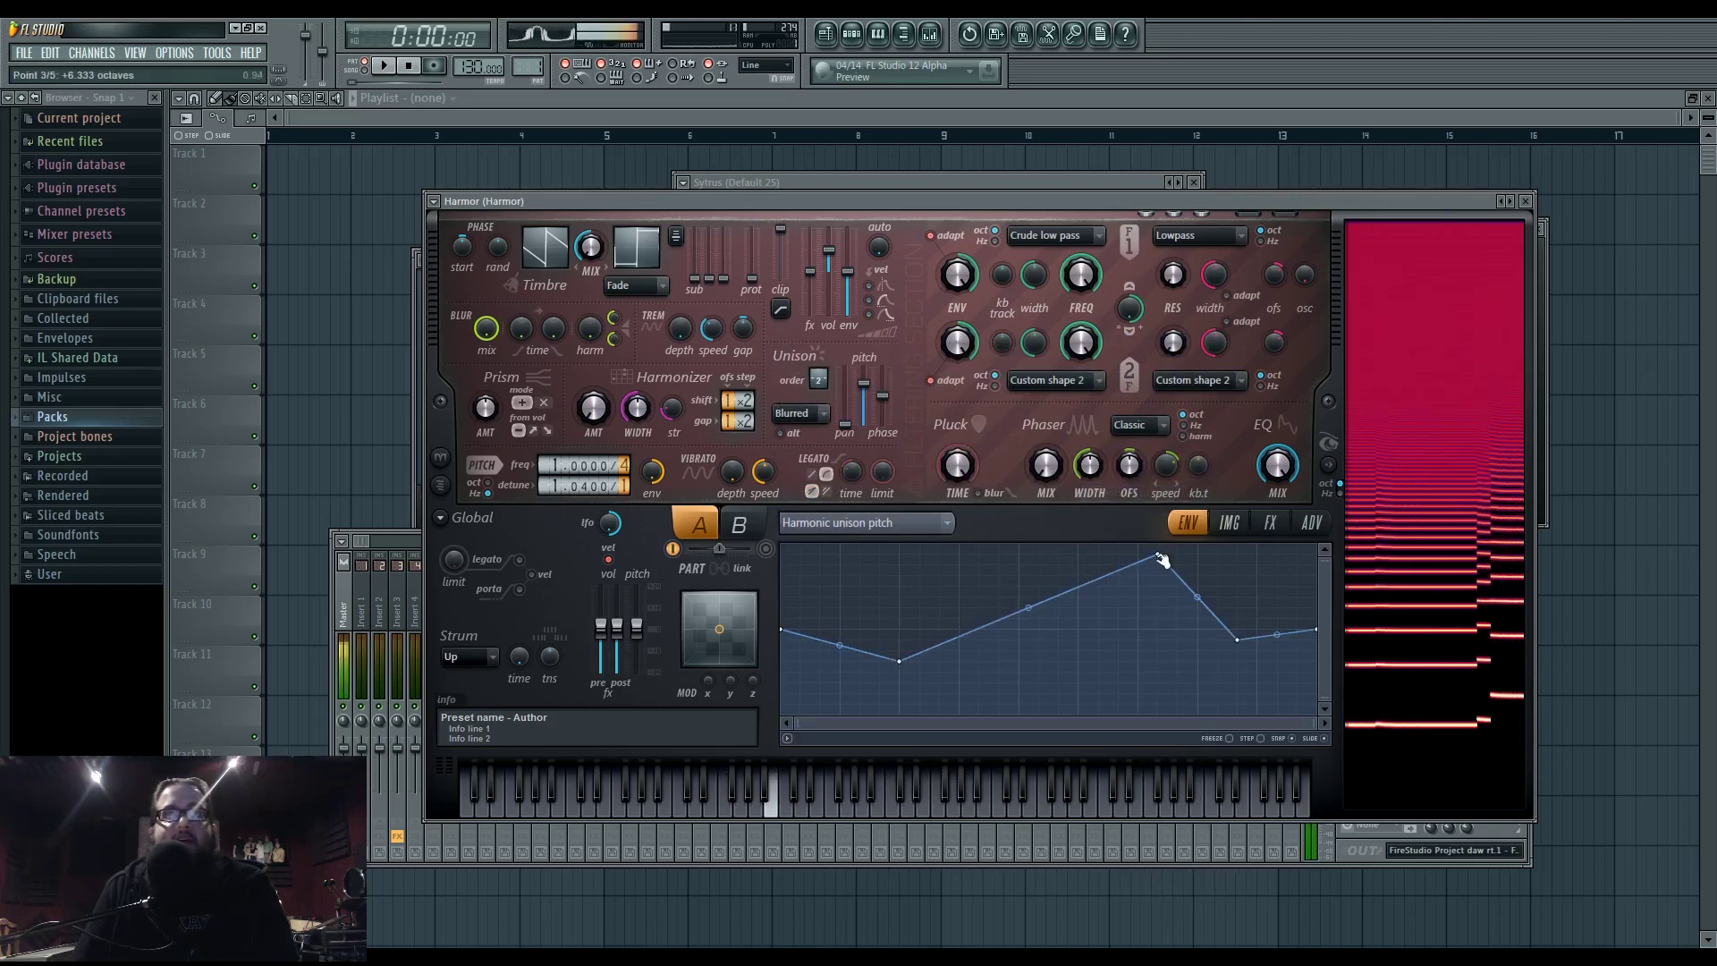
{"action": "left_click_drag", "start_coordinate": [887, 396], "coordinate": [892, 380]}
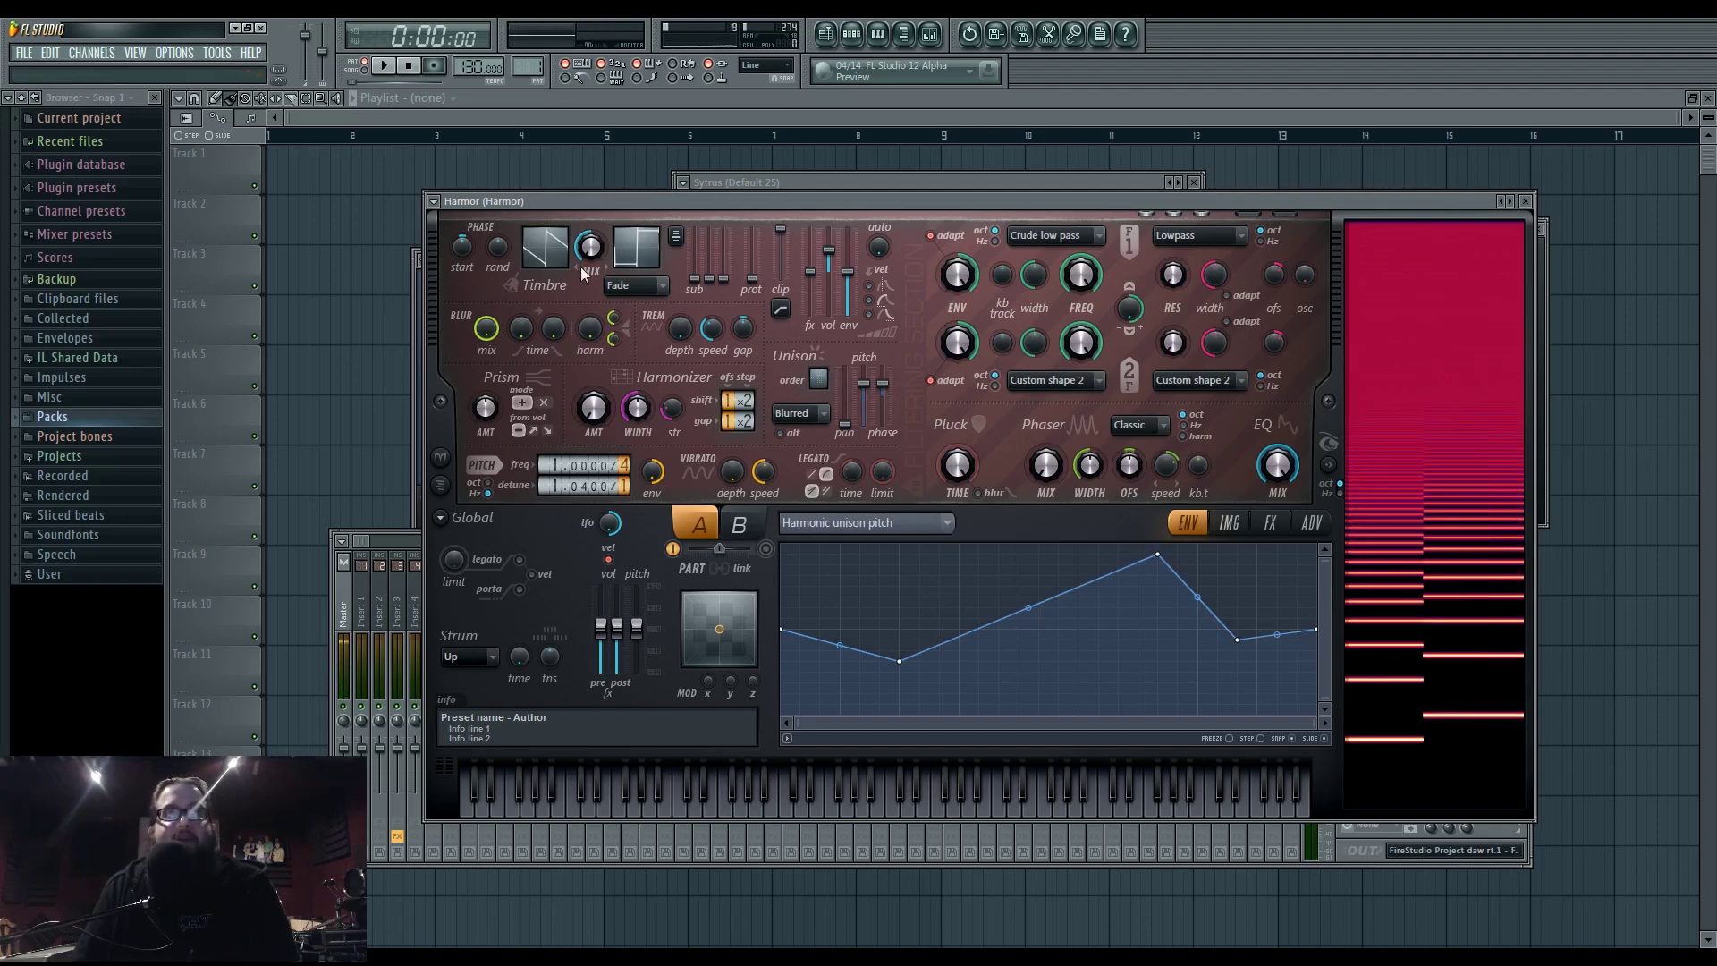
- Draw a jagged zigzag Harmonic phase envelope with snapping off and a spike at its left end
{"action": "left_click", "coordinate": [1005, 517]}
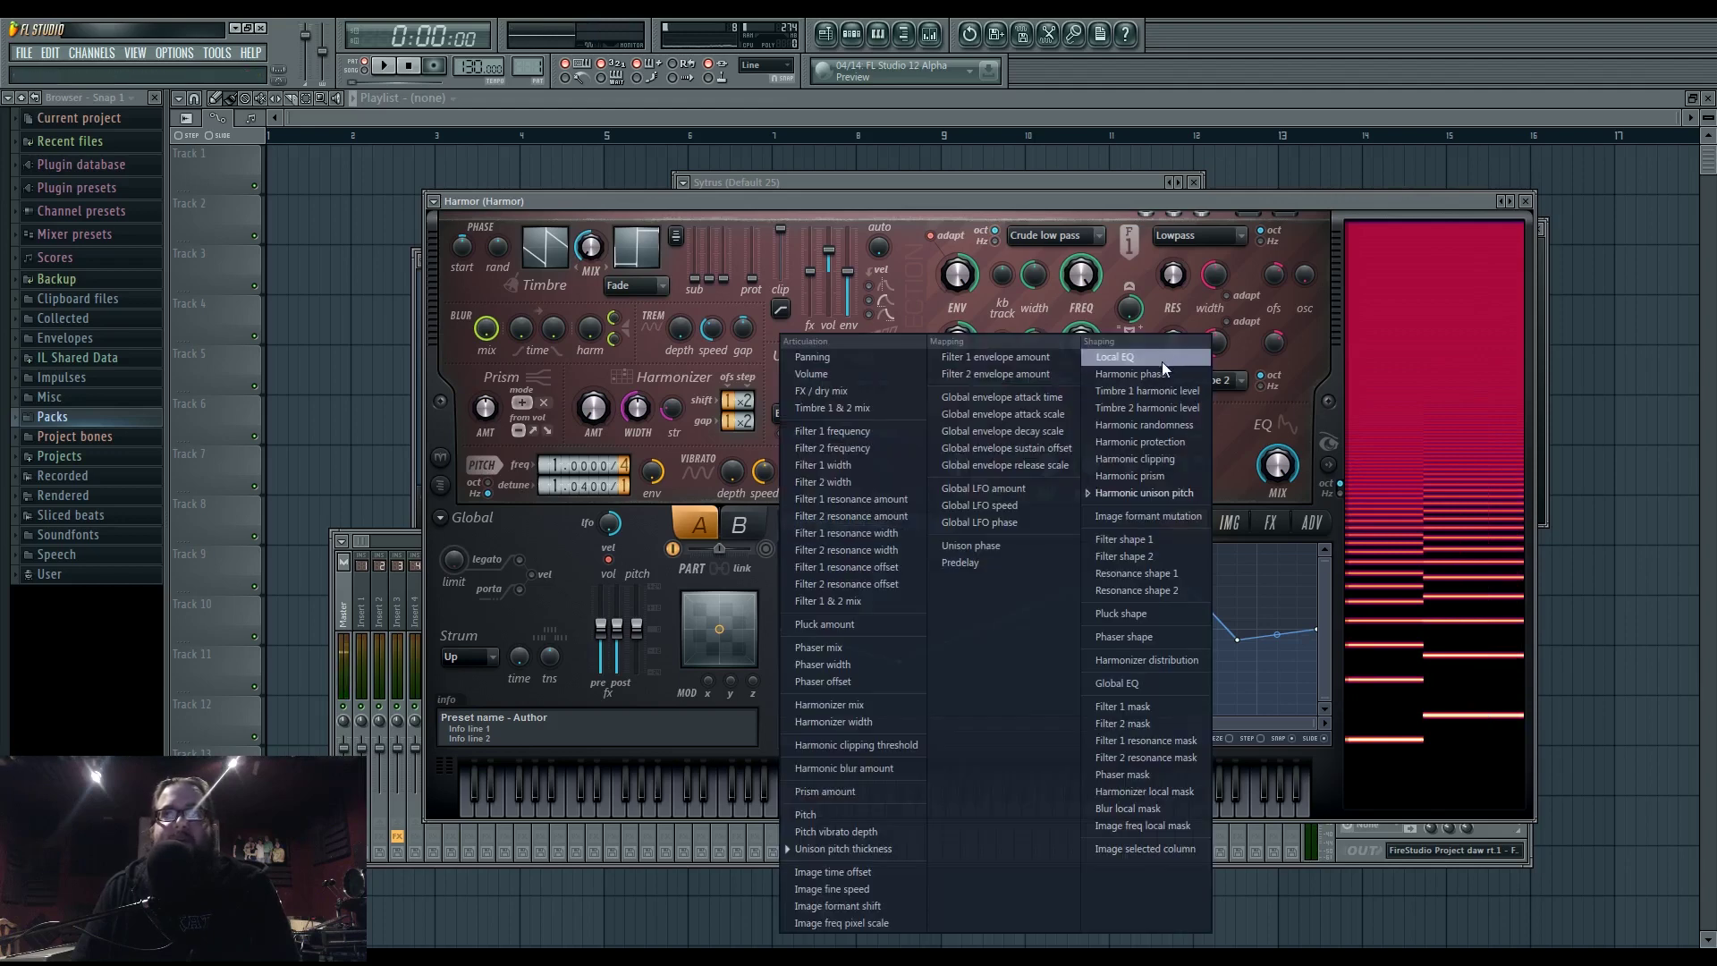
{"action": "left_click", "coordinate": [1159, 374]}
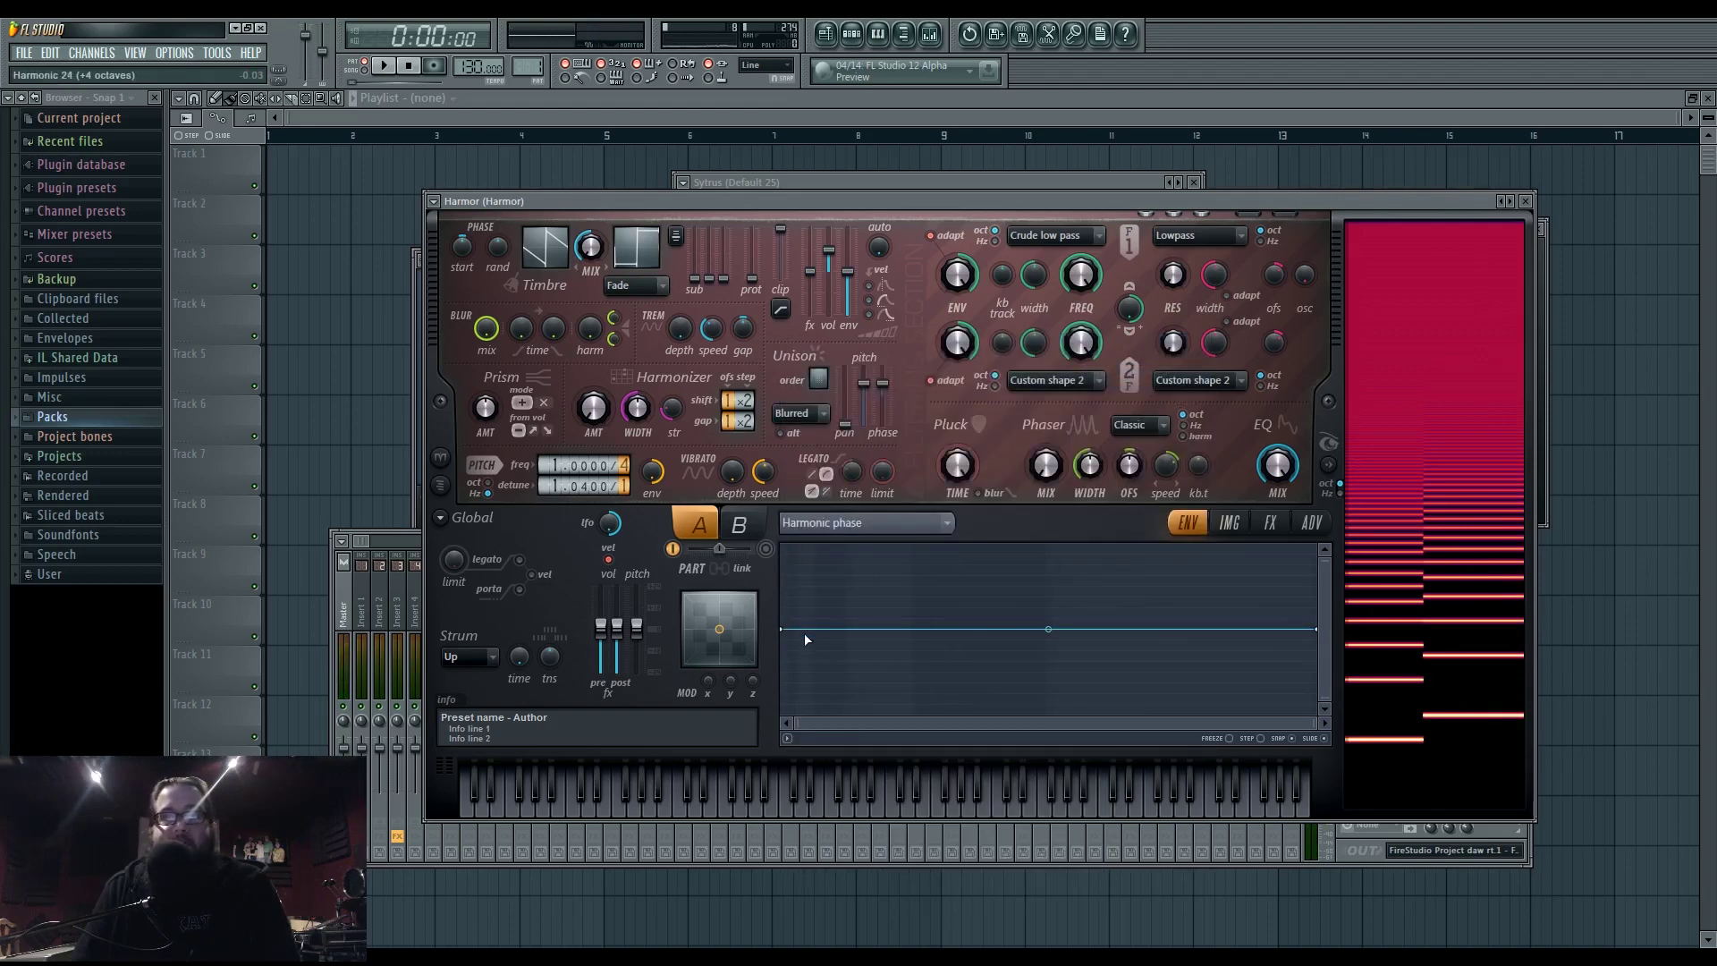
{"action": "mouse_move", "coordinate": [807, 636]}
{"action": "left_mouse_down"}
{"action": "mouse_move", "coordinate": [813, 659]}
{"action": "mouse_move", "coordinate": [881, 605]}
{"action": "mouse_move", "coordinate": [939, 652]}
{"action": "mouse_move", "coordinate": [994, 587]}
{"action": "mouse_move", "coordinate": [1043, 651]}
{"action": "mouse_move", "coordinate": [1084, 585]}
{"action": "mouse_move", "coordinate": [1113, 661]}
{"action": "mouse_move", "coordinate": [1201, 567]}
{"action": "mouse_move", "coordinate": [1203, 608]}
{"action": "left_mouse_up"}
{"action": "mouse_move", "coordinate": [817, 621]}
{"action": "left_mouse_down"}
{"action": "mouse_move", "coordinate": [836, 586]}
{"action": "mouse_move", "coordinate": [874, 664]}
{"action": "mouse_move", "coordinate": [916, 647]}
{"action": "mouse_move", "coordinate": [988, 735]}
{"action": "mouse_move", "coordinate": [980, 641]}
{"action": "mouse_move", "coordinate": [979, 700]}
{"action": "mouse_move", "coordinate": [1005, 628]}
{"action": "mouse_move", "coordinate": [1055, 599]}
{"action": "mouse_move", "coordinate": [1104, 694]}
{"action": "mouse_move", "coordinate": [1174, 586]}
{"action": "left_mouse_up"}
{"action": "left_click", "coordinate": [1292, 739]}
{"action": "mouse_move", "coordinate": [1027, 581]}
{"action": "left_mouse_down"}
{"action": "mouse_move", "coordinate": [1035, 631]}
{"action": "mouse_move", "coordinate": [1072, 592]}
{"action": "mouse_move", "coordinate": [1107, 729]}
{"action": "mouse_move", "coordinate": [1169, 658]}
{"action": "mouse_move", "coordinate": [1167, 603]}
{"action": "mouse_move", "coordinate": [1253, 670]}
{"action": "mouse_move", "coordinate": [1267, 645]}
{"action": "mouse_move", "coordinate": [1257, 700]}
{"action": "left_mouse_up"}
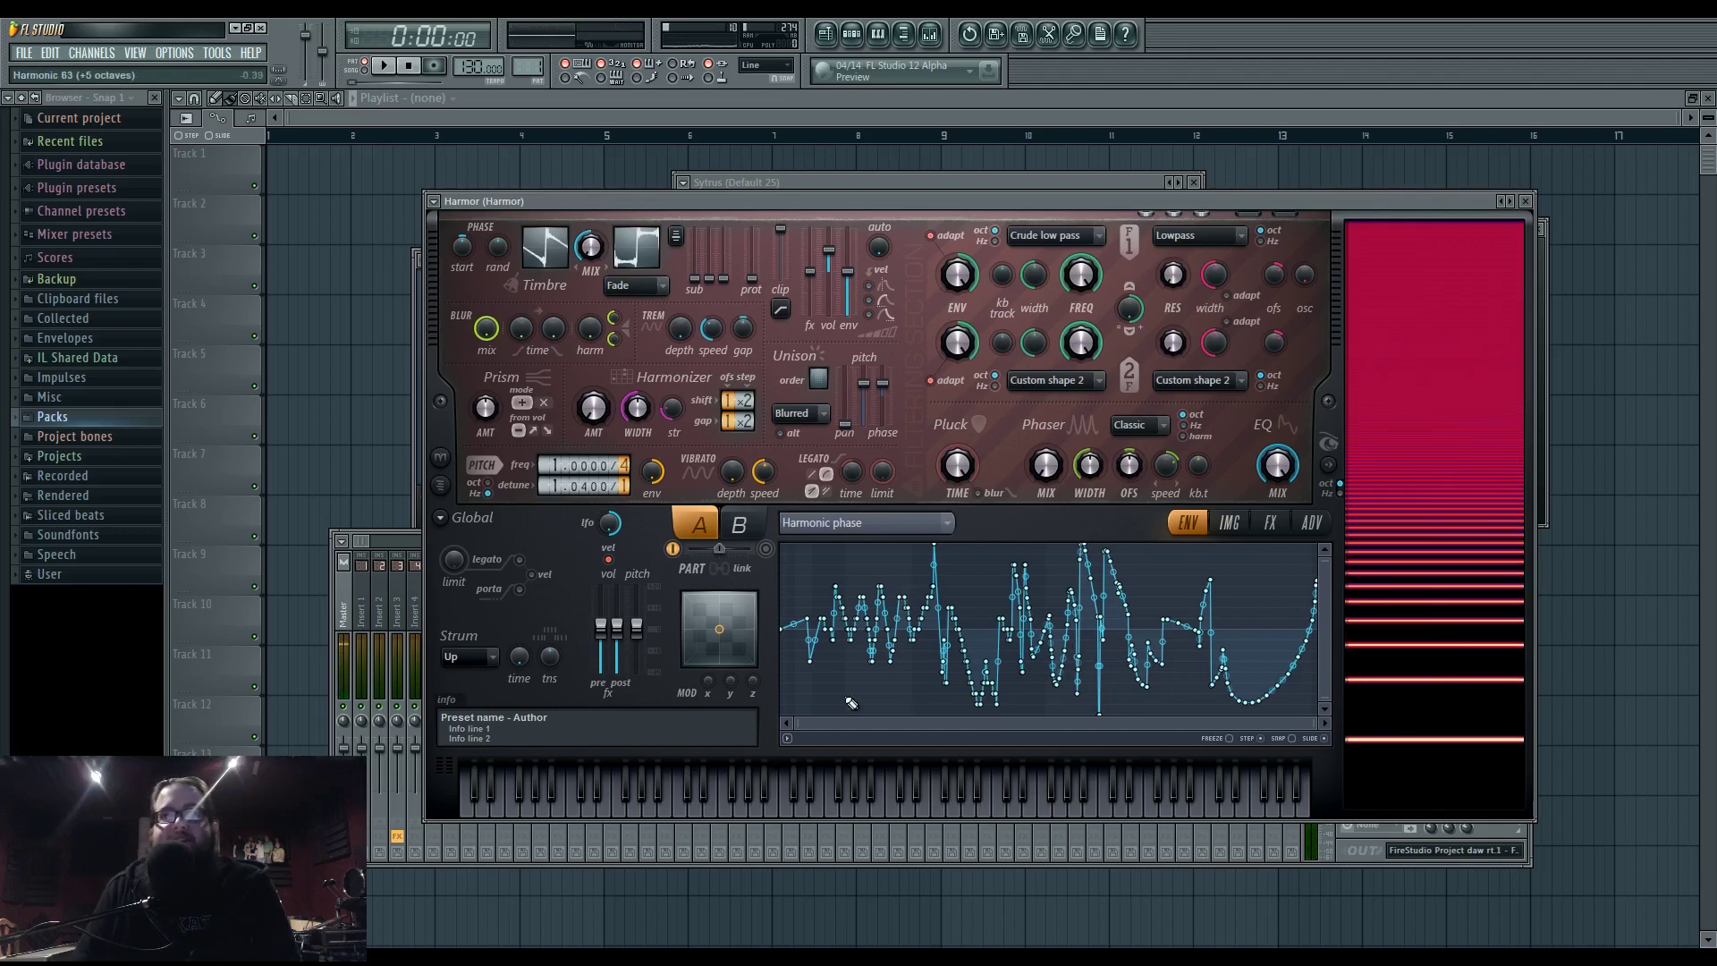
{"action": "mouse_move", "coordinate": [798, 612]}
{"action": "left_mouse_down"}
{"action": "mouse_move", "coordinate": [791, 586]}
{"action": "mouse_move", "coordinate": [804, 707]}
{"action": "mouse_move", "coordinate": [798, 573]}
{"action": "left_mouse_up"}
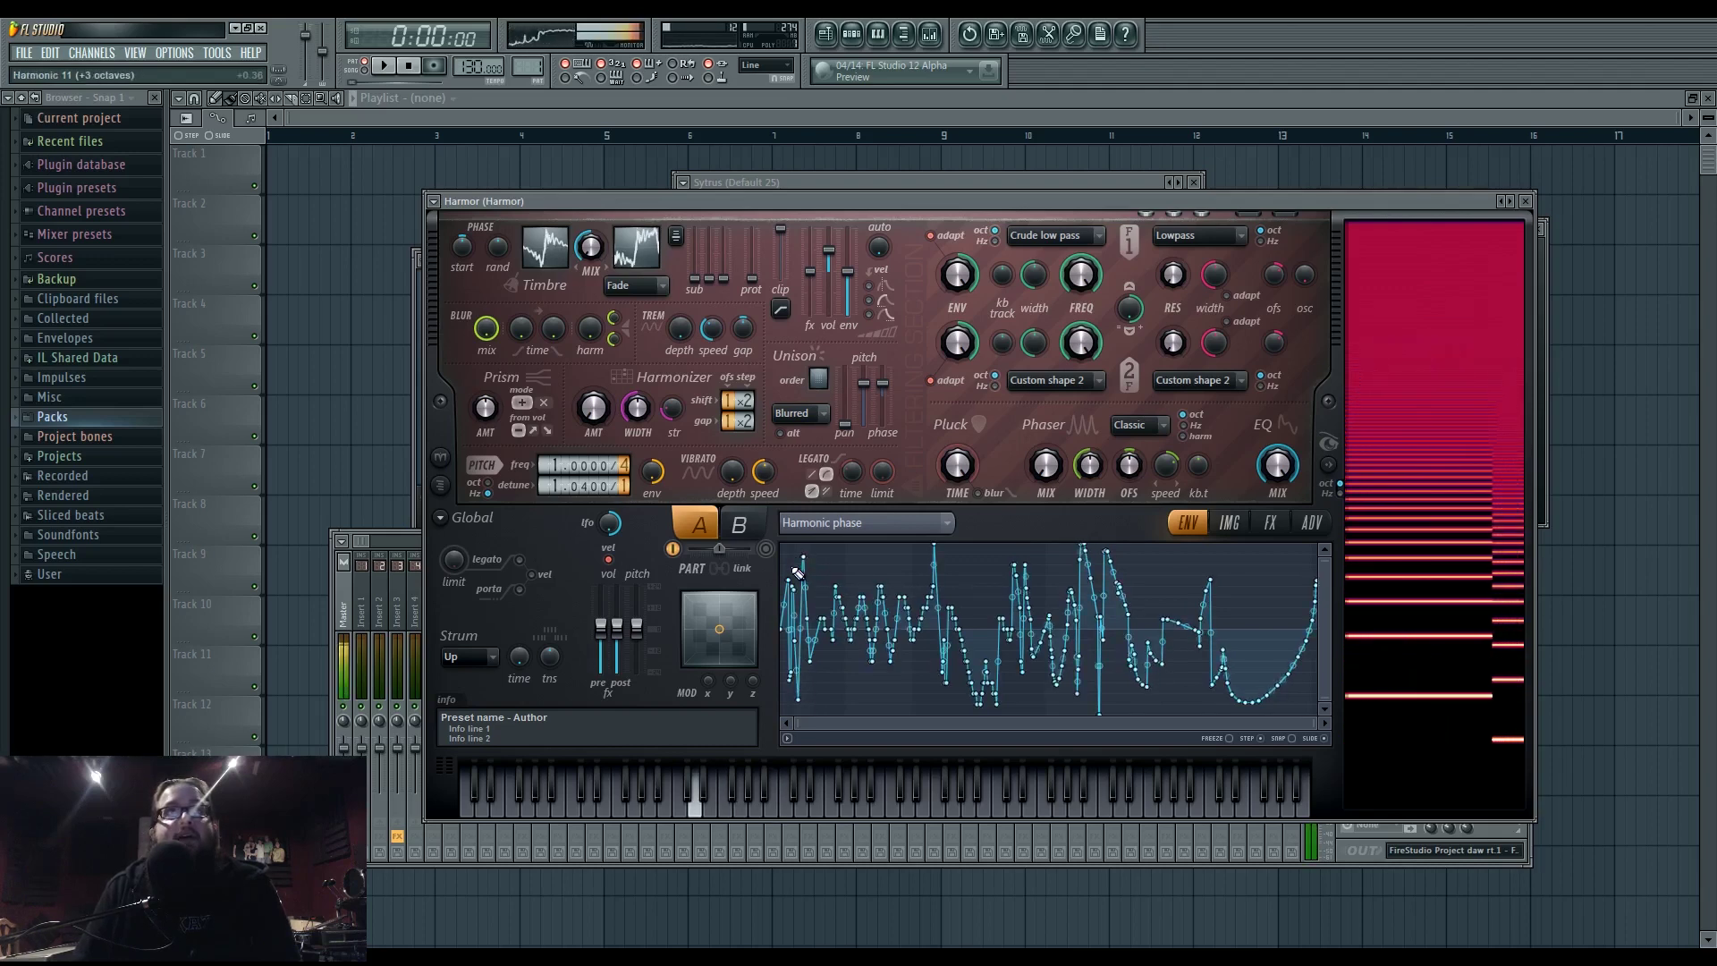
- Raise Harmor's pitch detune ratio to x2.1 on the effects page
{"action": "left_click", "coordinate": [1269, 523]}
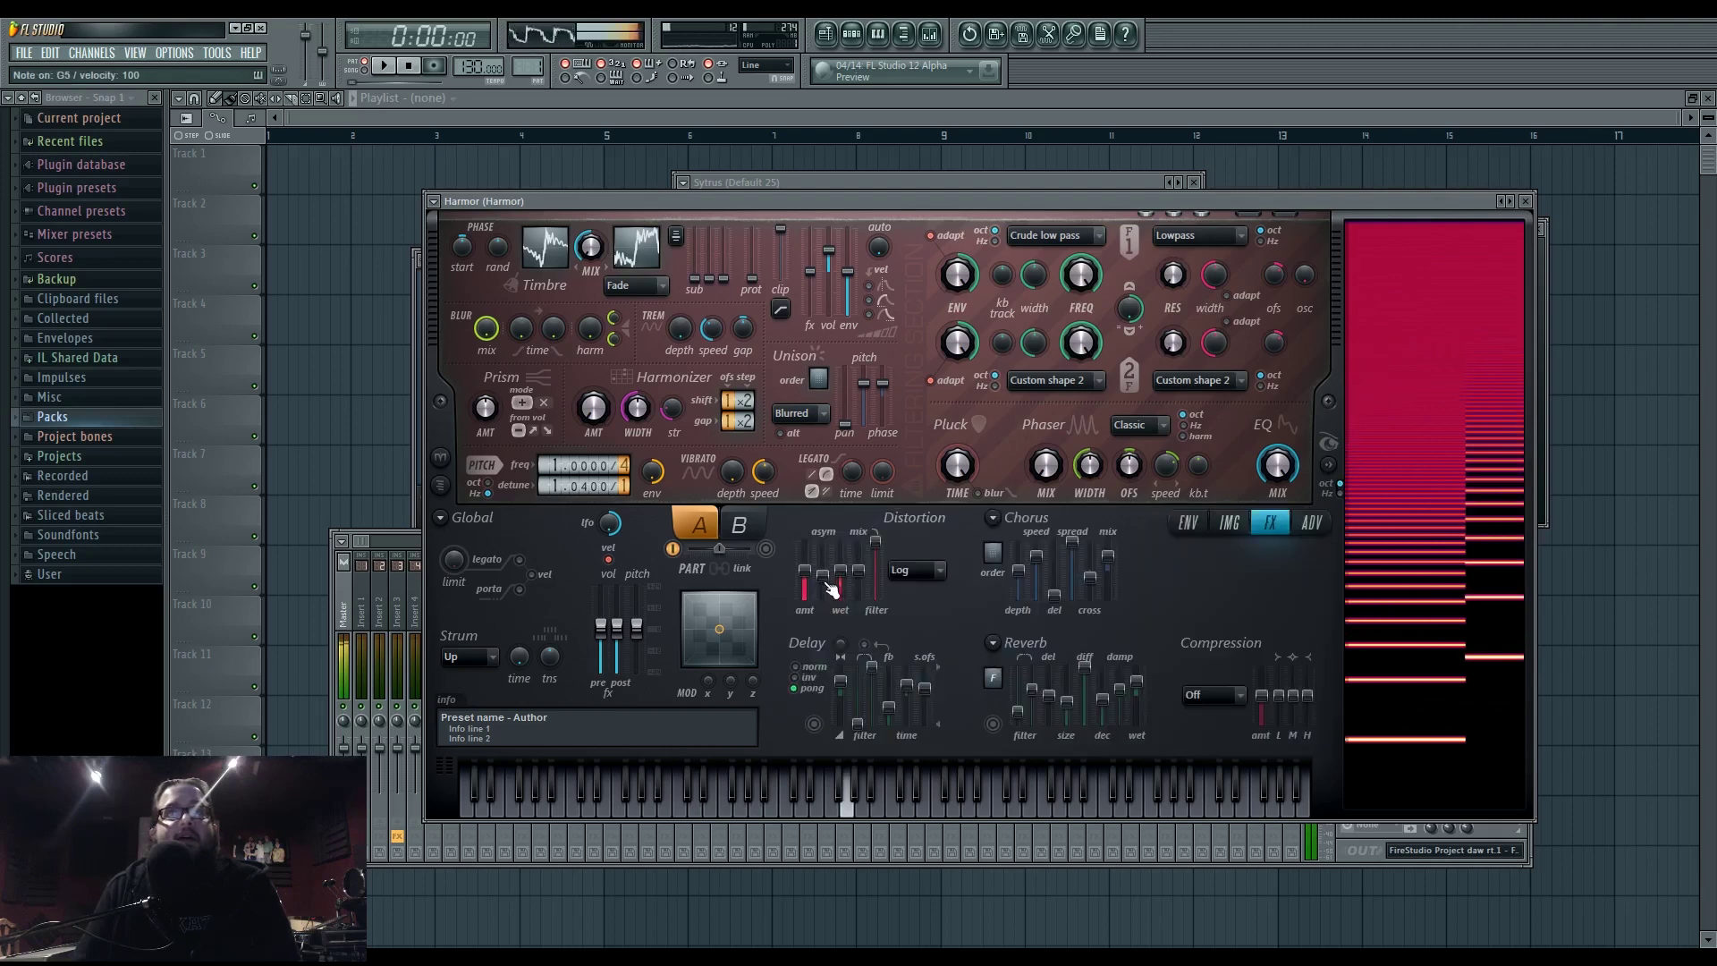
{"action": "scroll", "coordinate": [555, 486], "scroll_direction": "up", "scroll_amount": 1}
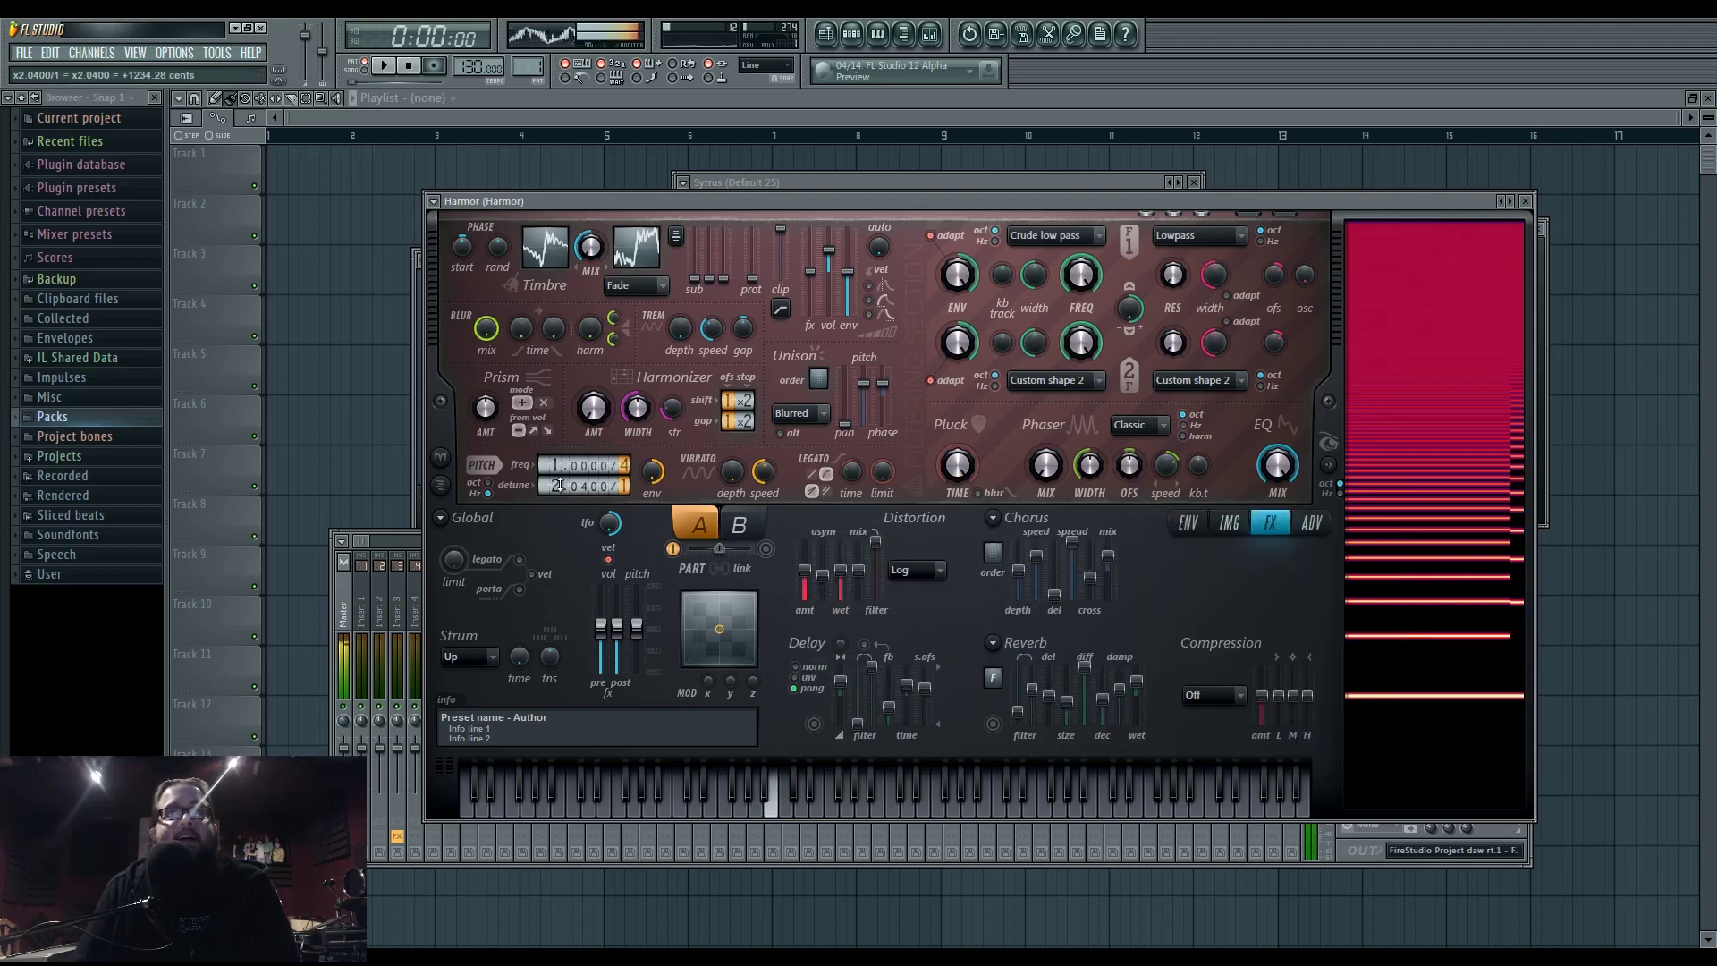
{"action": "scroll", "coordinate": [579, 487], "scroll_direction": "up", "scroll_amount": 1}
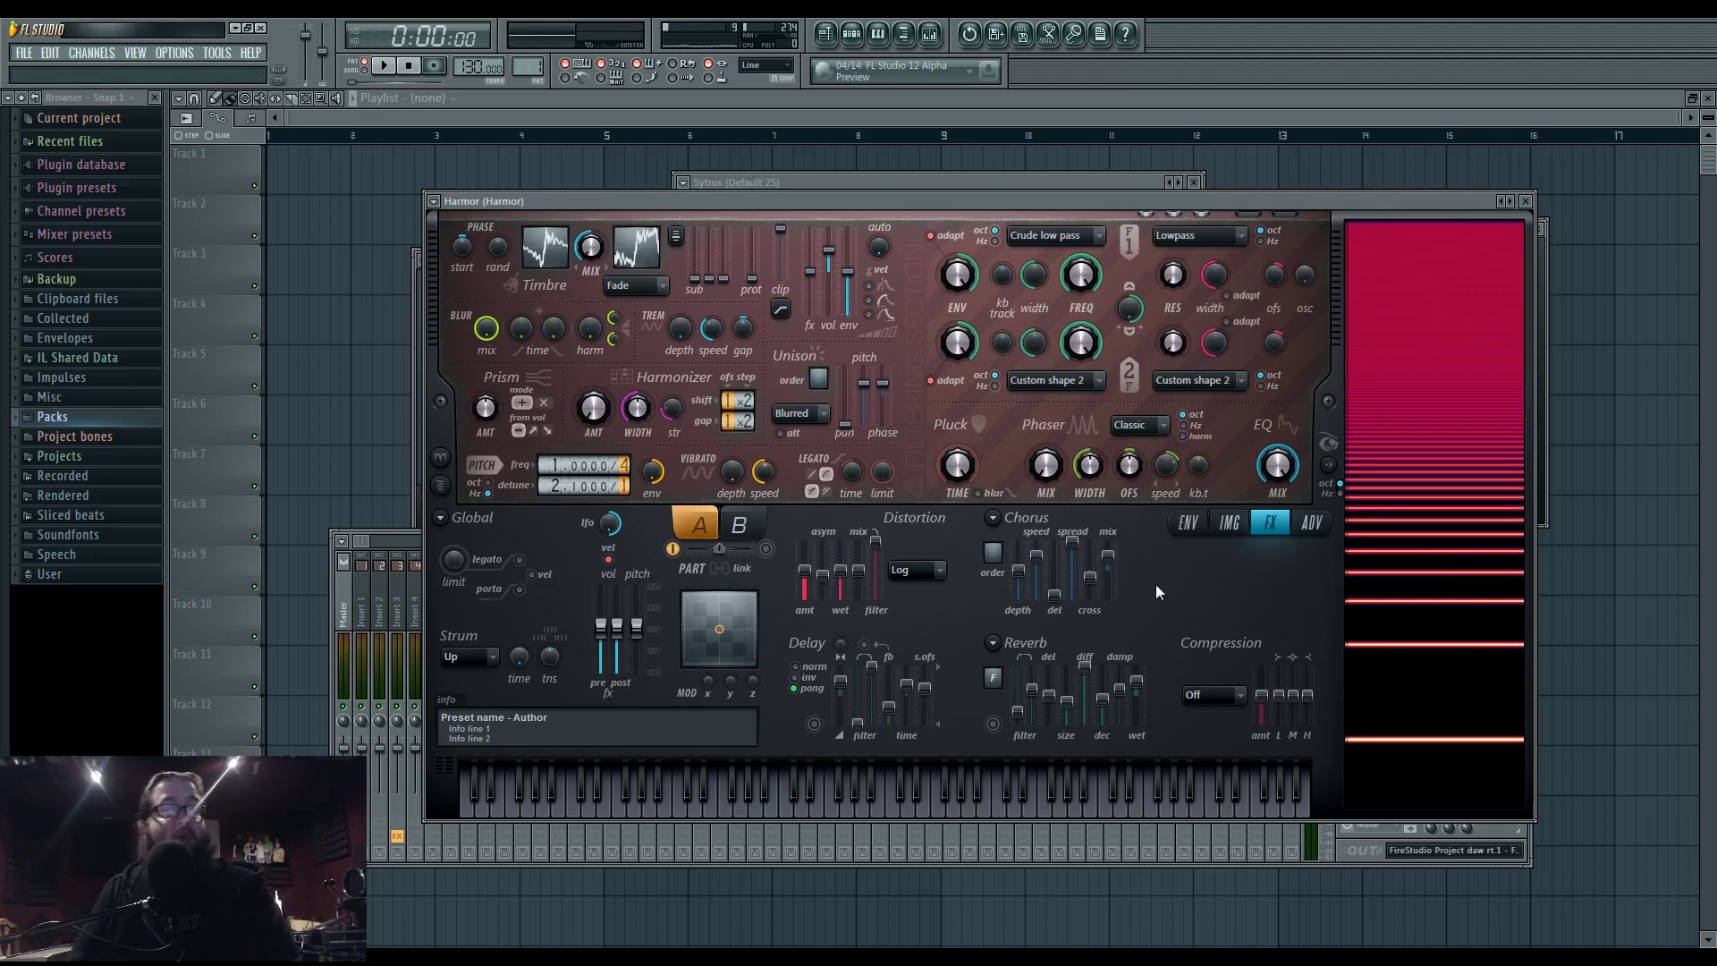
- Open the Sytrus channel from Pattern 1 and compare the OP 1 and OP 2 waveforms
{"action": "left_click", "coordinate": [872, 33]}
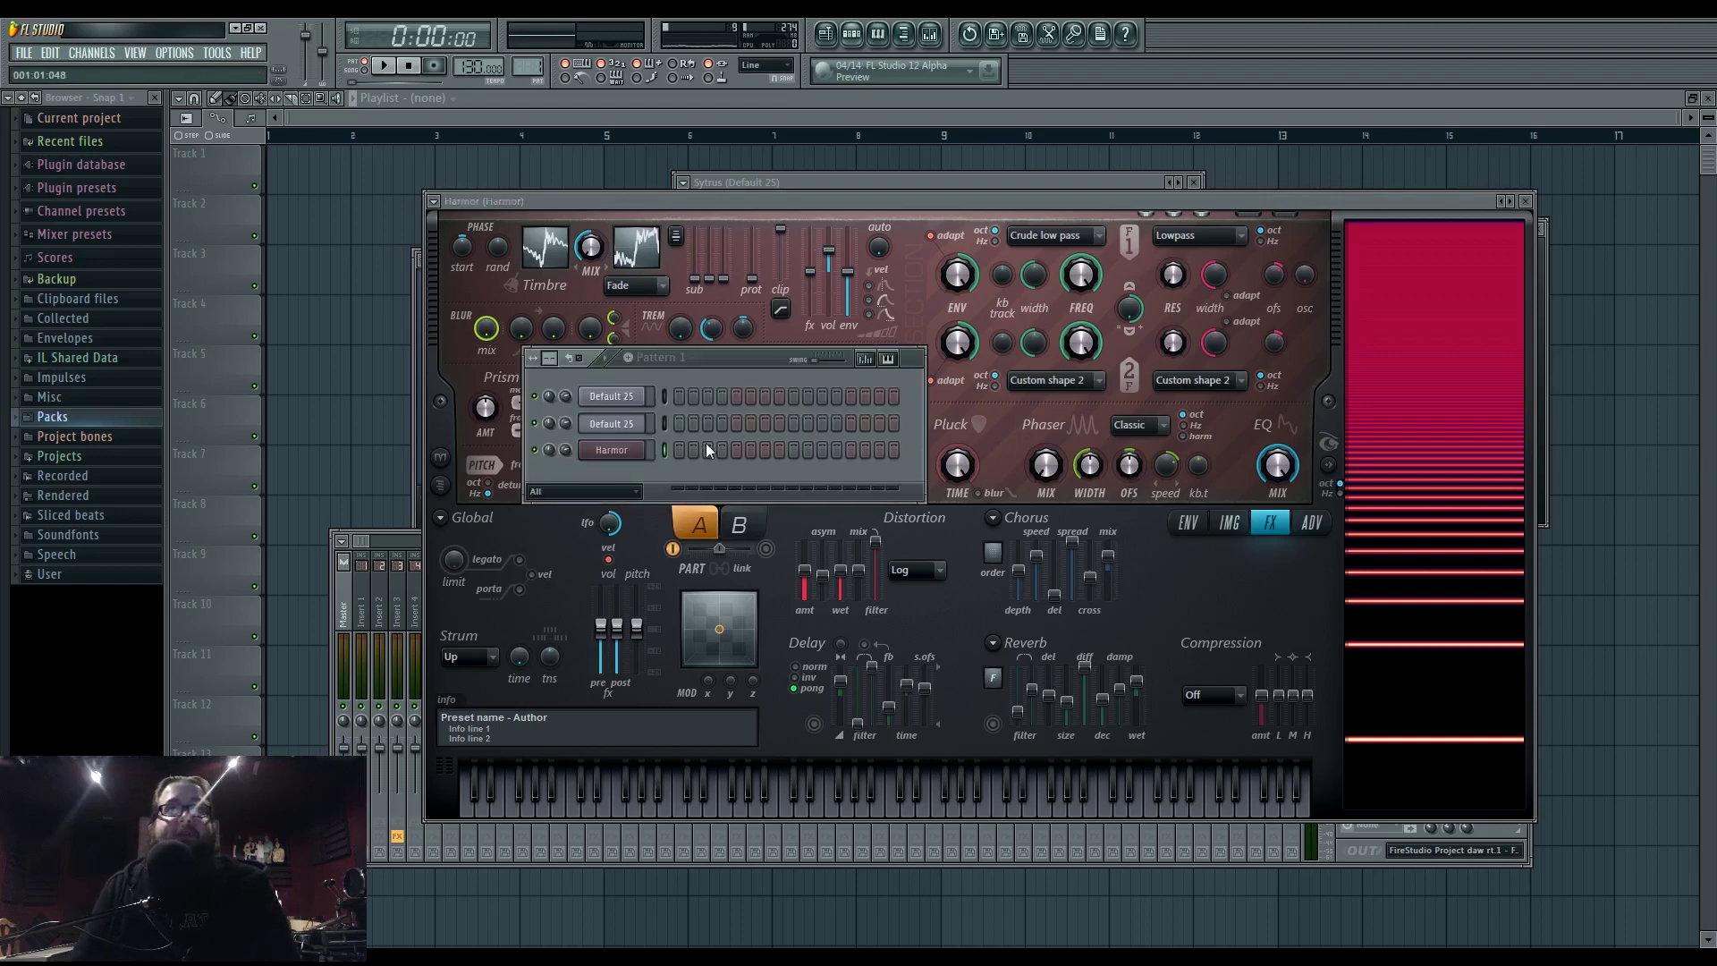
{"action": "left_click", "coordinate": [621, 396]}
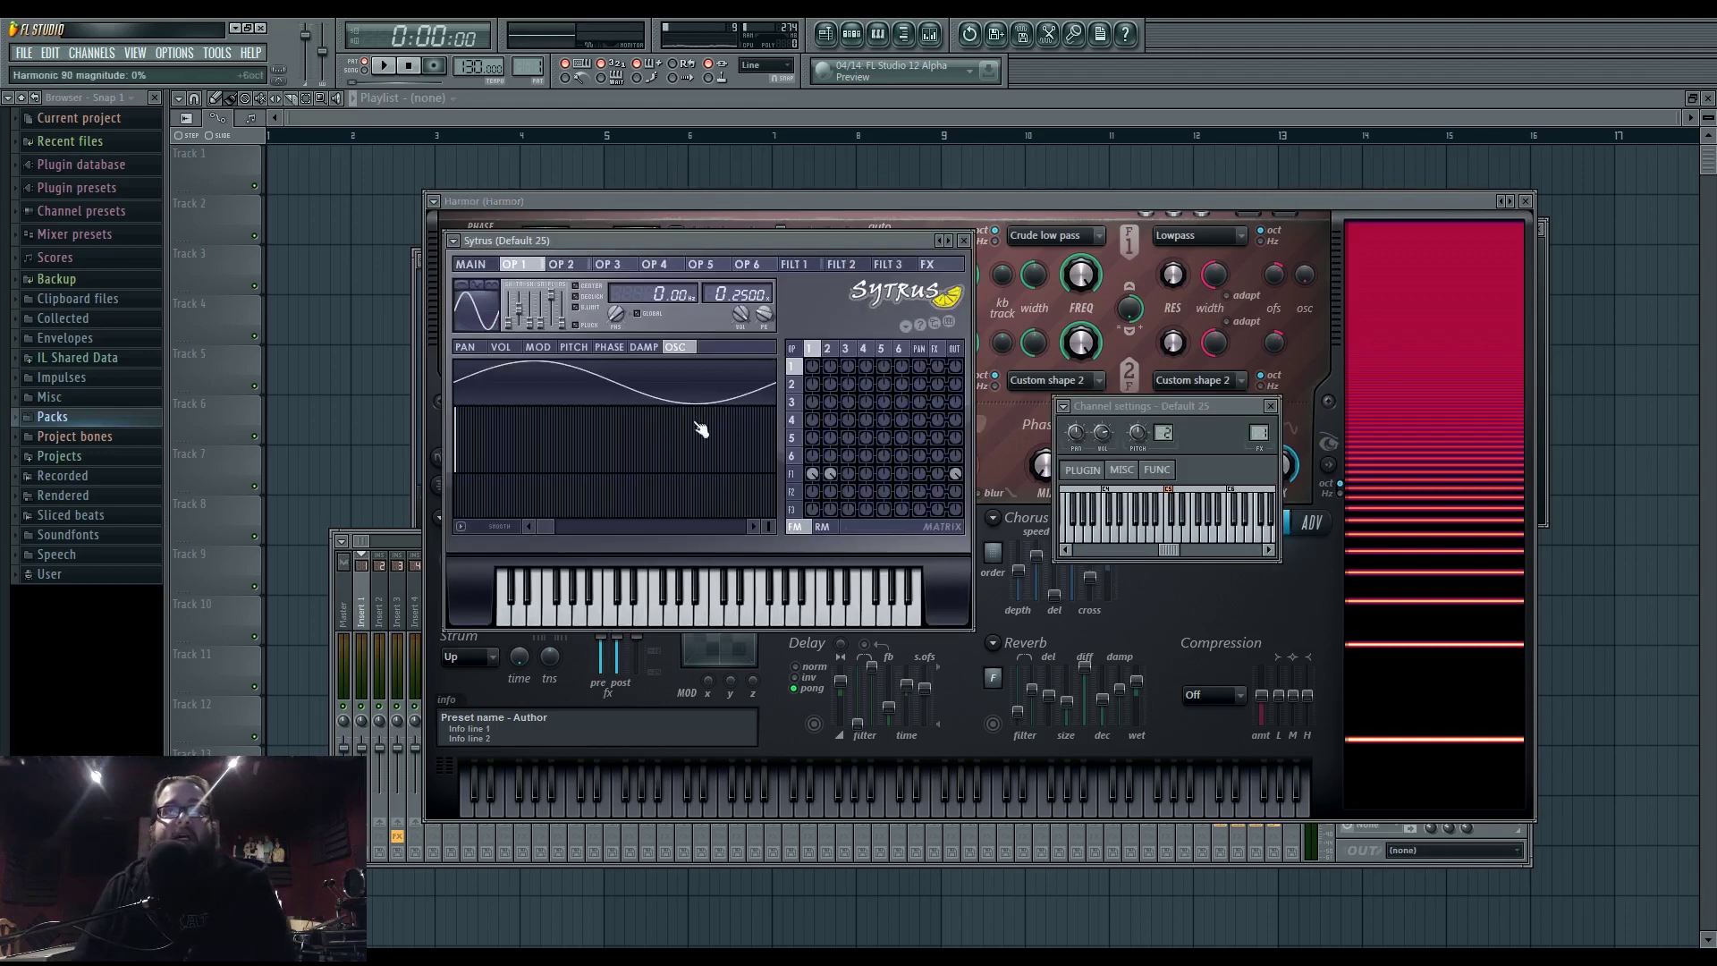
{"action": "left_click_drag", "start_coordinate": [847, 243], "coordinate": [910, 303]}
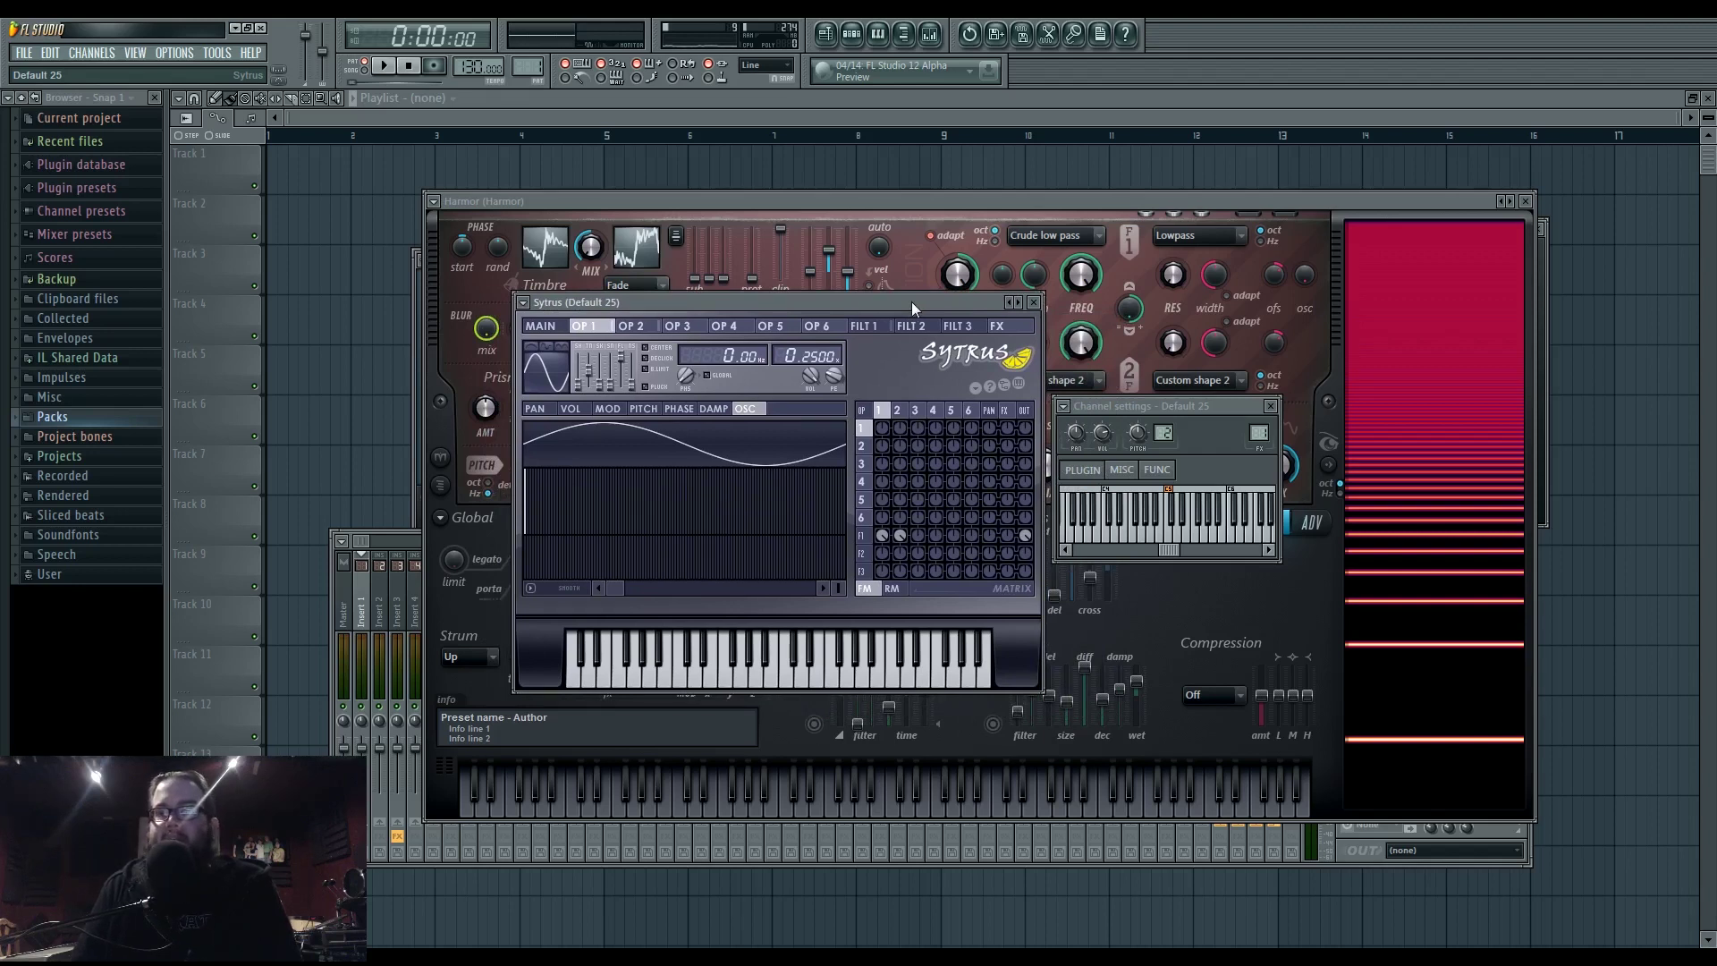
{"action": "left_click_drag", "start_coordinate": [910, 302], "coordinate": [931, 306]}
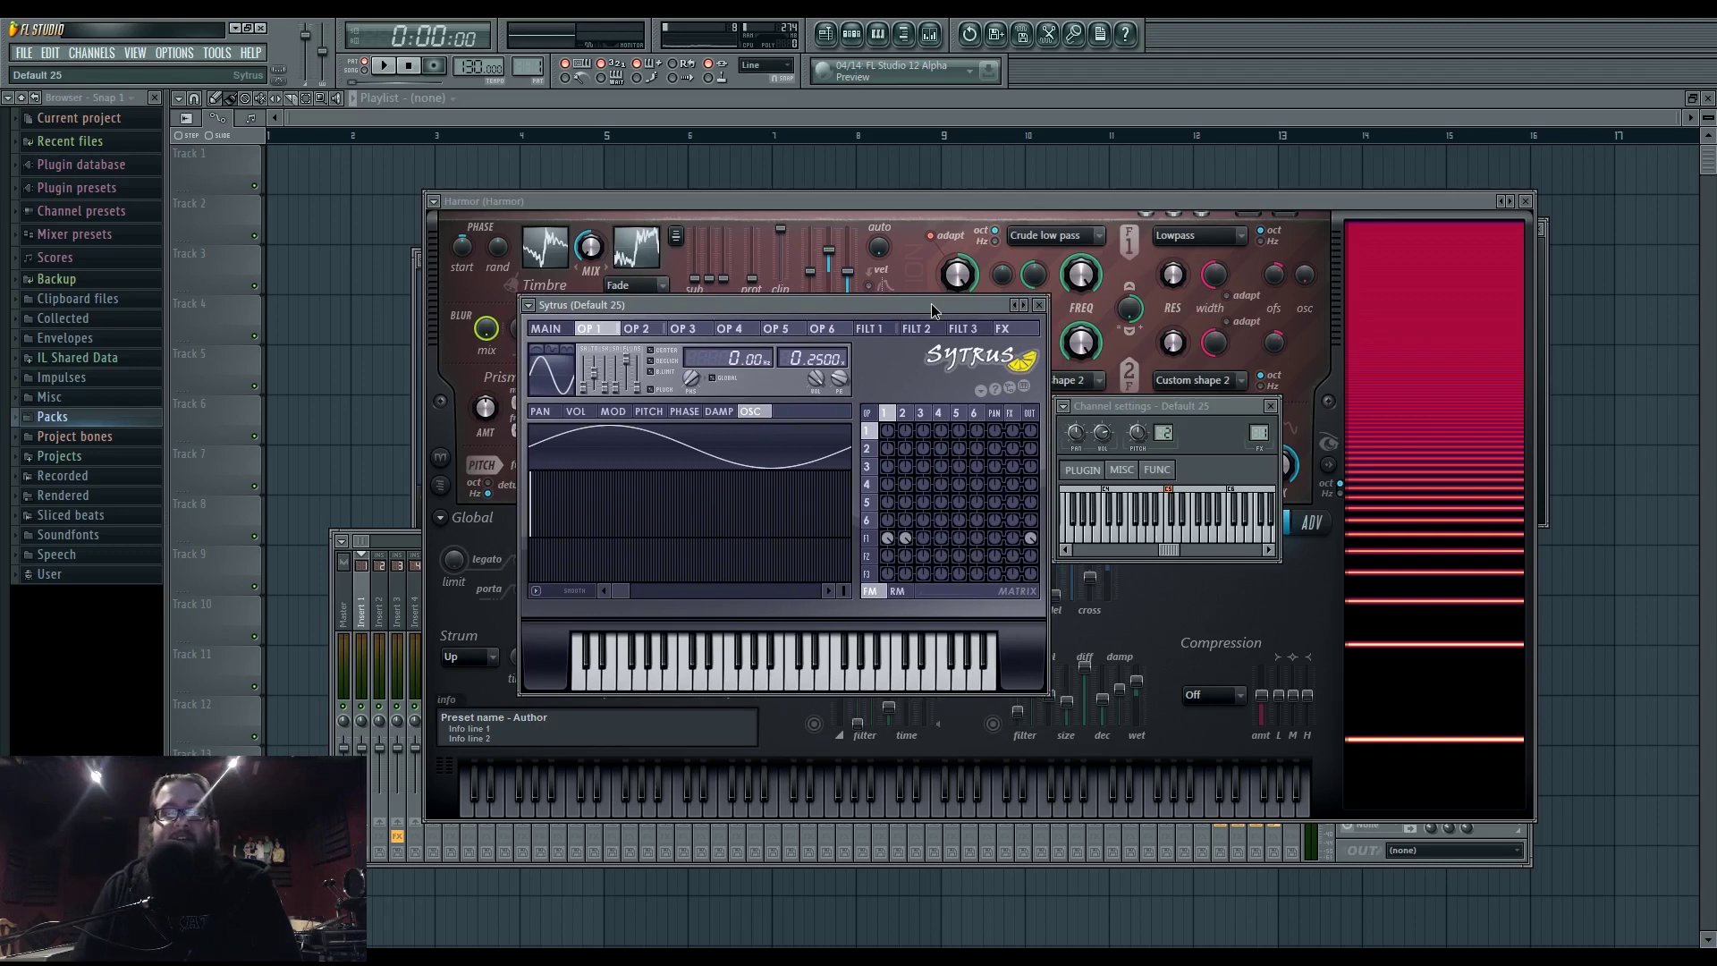
{"action": "left_click_drag", "start_coordinate": [932, 309], "coordinate": [930, 303]}
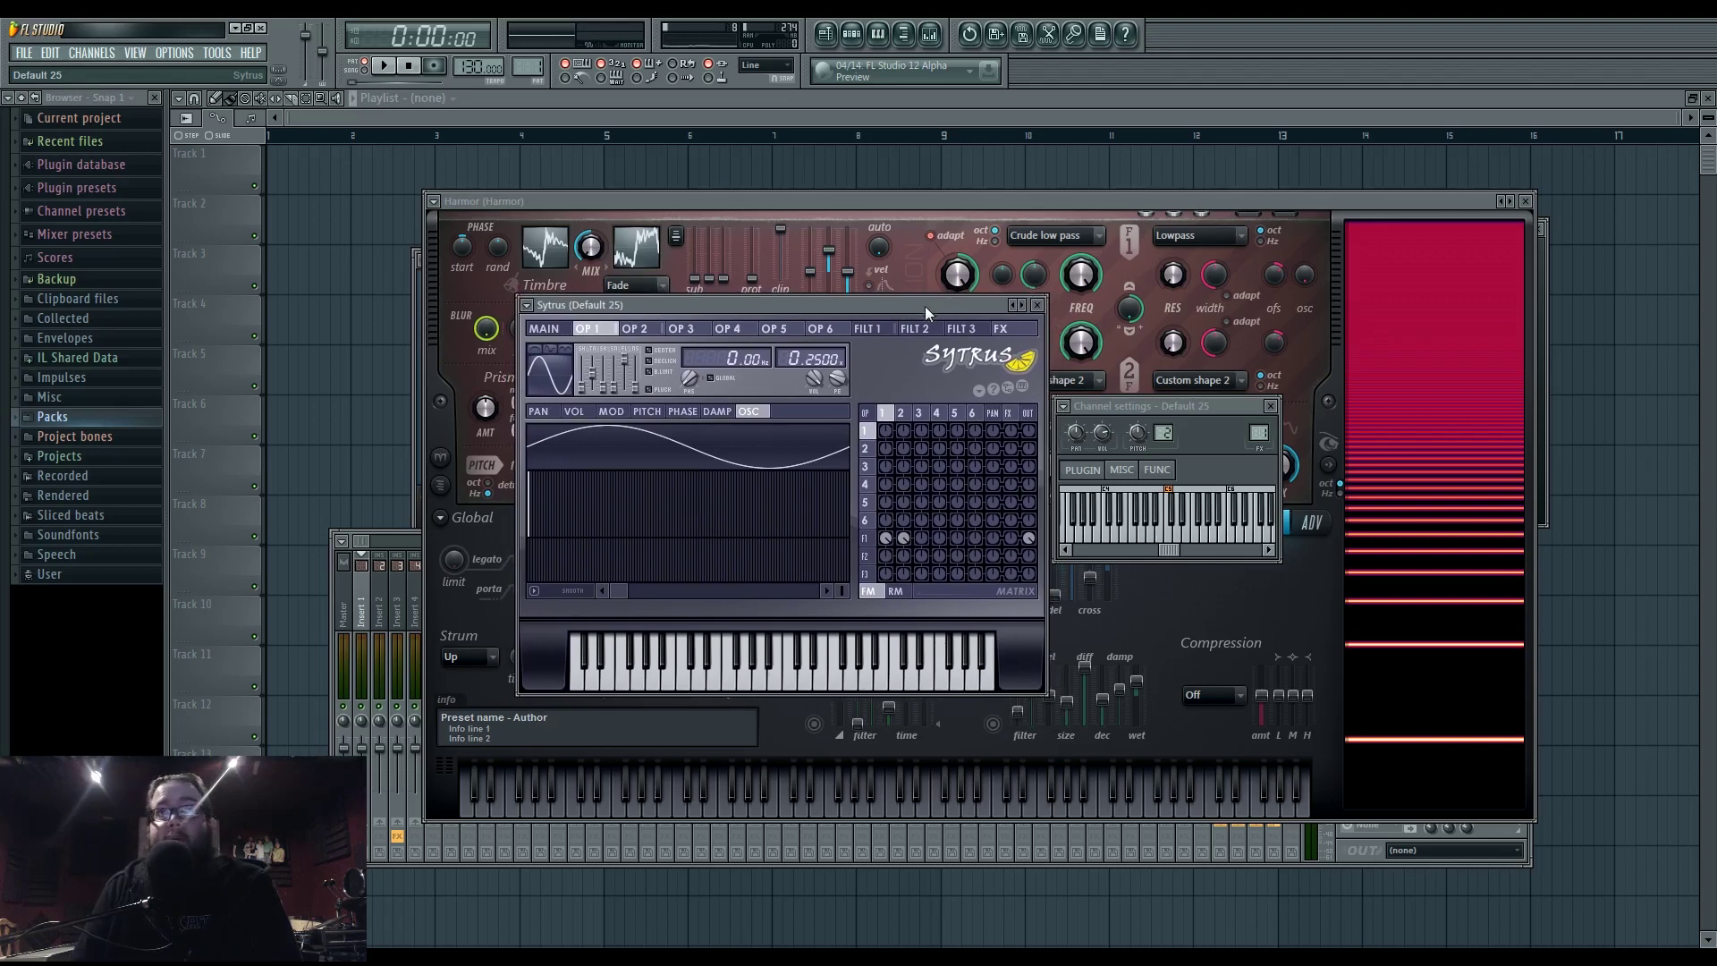
{"action": "left_click", "coordinate": [901, 413]}
{"action": "left_click", "coordinate": [884, 412]}
{"action": "left_click", "coordinate": [901, 413]}
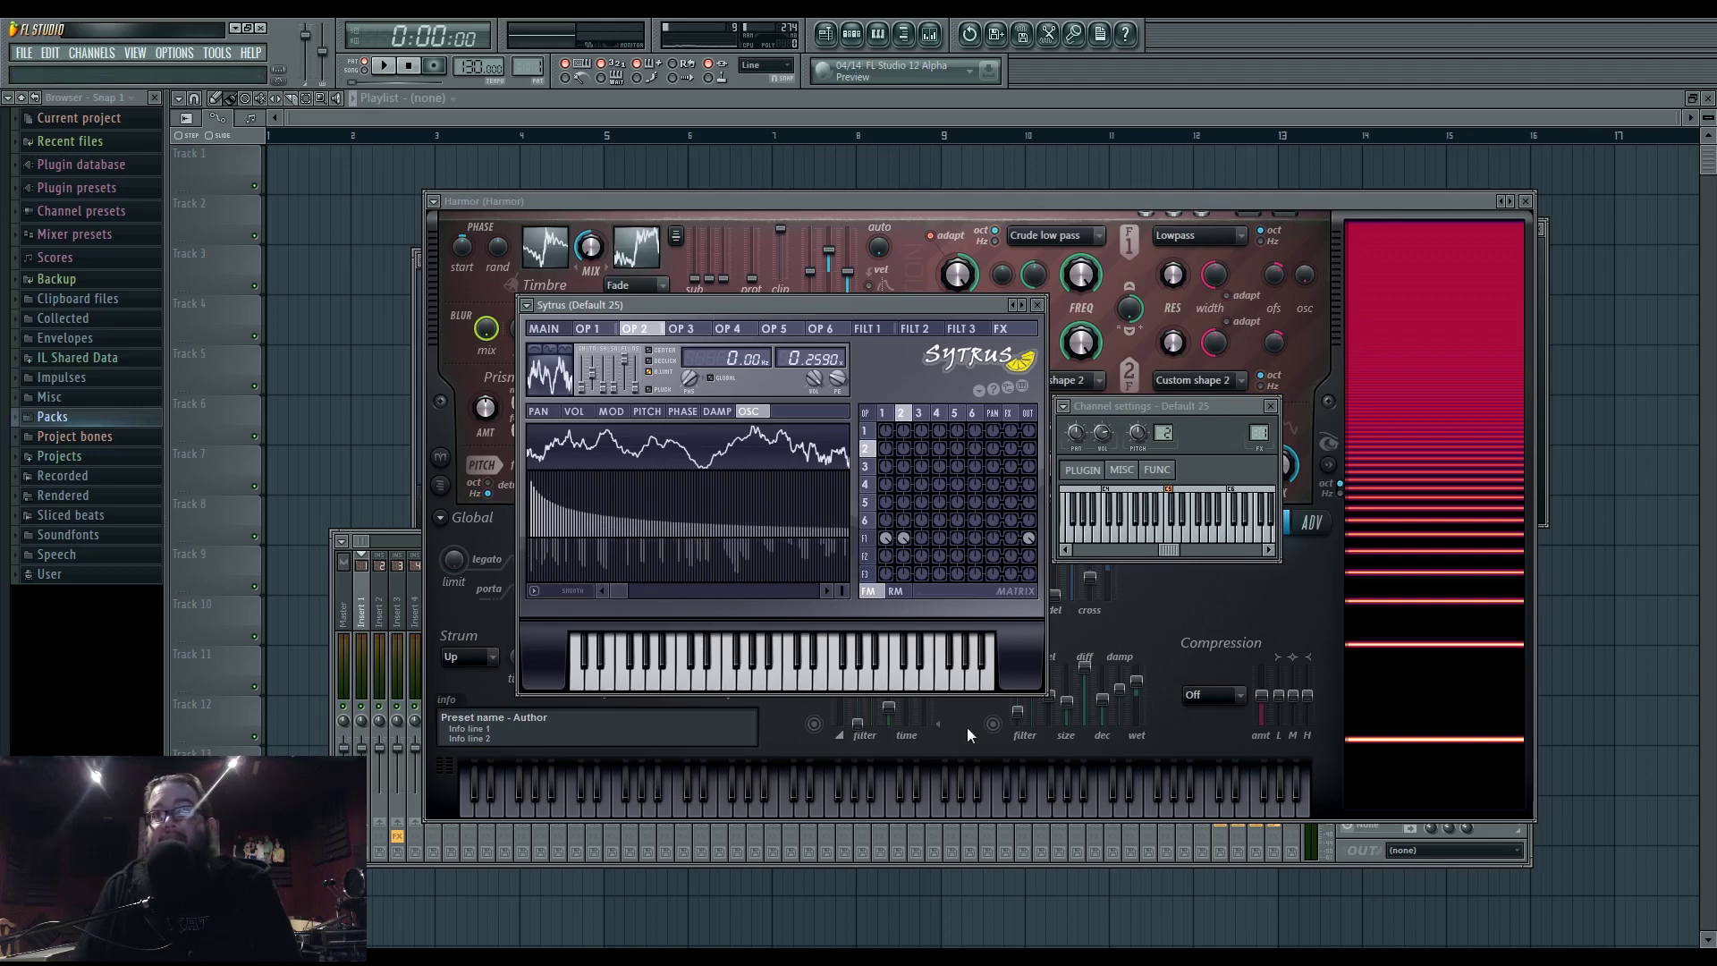
- Move the Sytrus window to the left edge and bring Harmor back to the front
{"action": "mouse_move", "coordinate": [883, 309]}
{"action": "left_mouse_down"}
{"action": "mouse_move", "coordinate": [866, 288]}
{"action": "mouse_move", "coordinate": [877, 321]}
{"action": "left_mouse_up"}
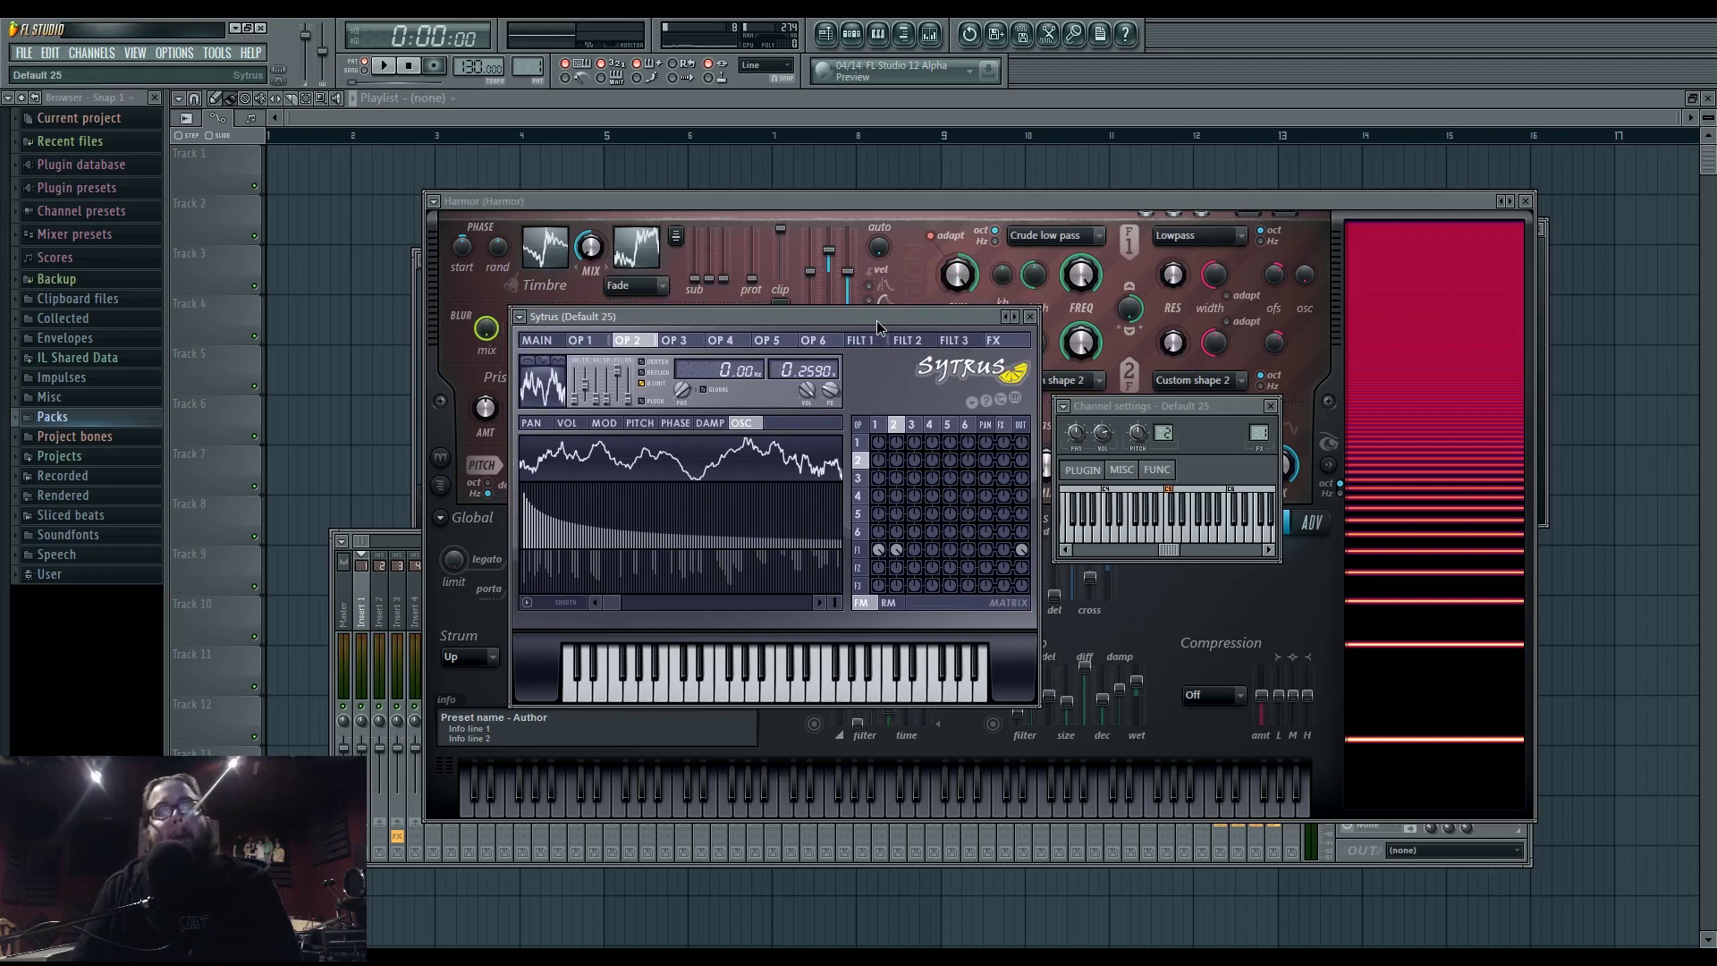
{"action": "left_click_drag", "start_coordinate": [877, 326], "coordinate": [696, 267]}
{"action": "left_click", "coordinate": [932, 608]}
{"action": "key", "text": "v"}
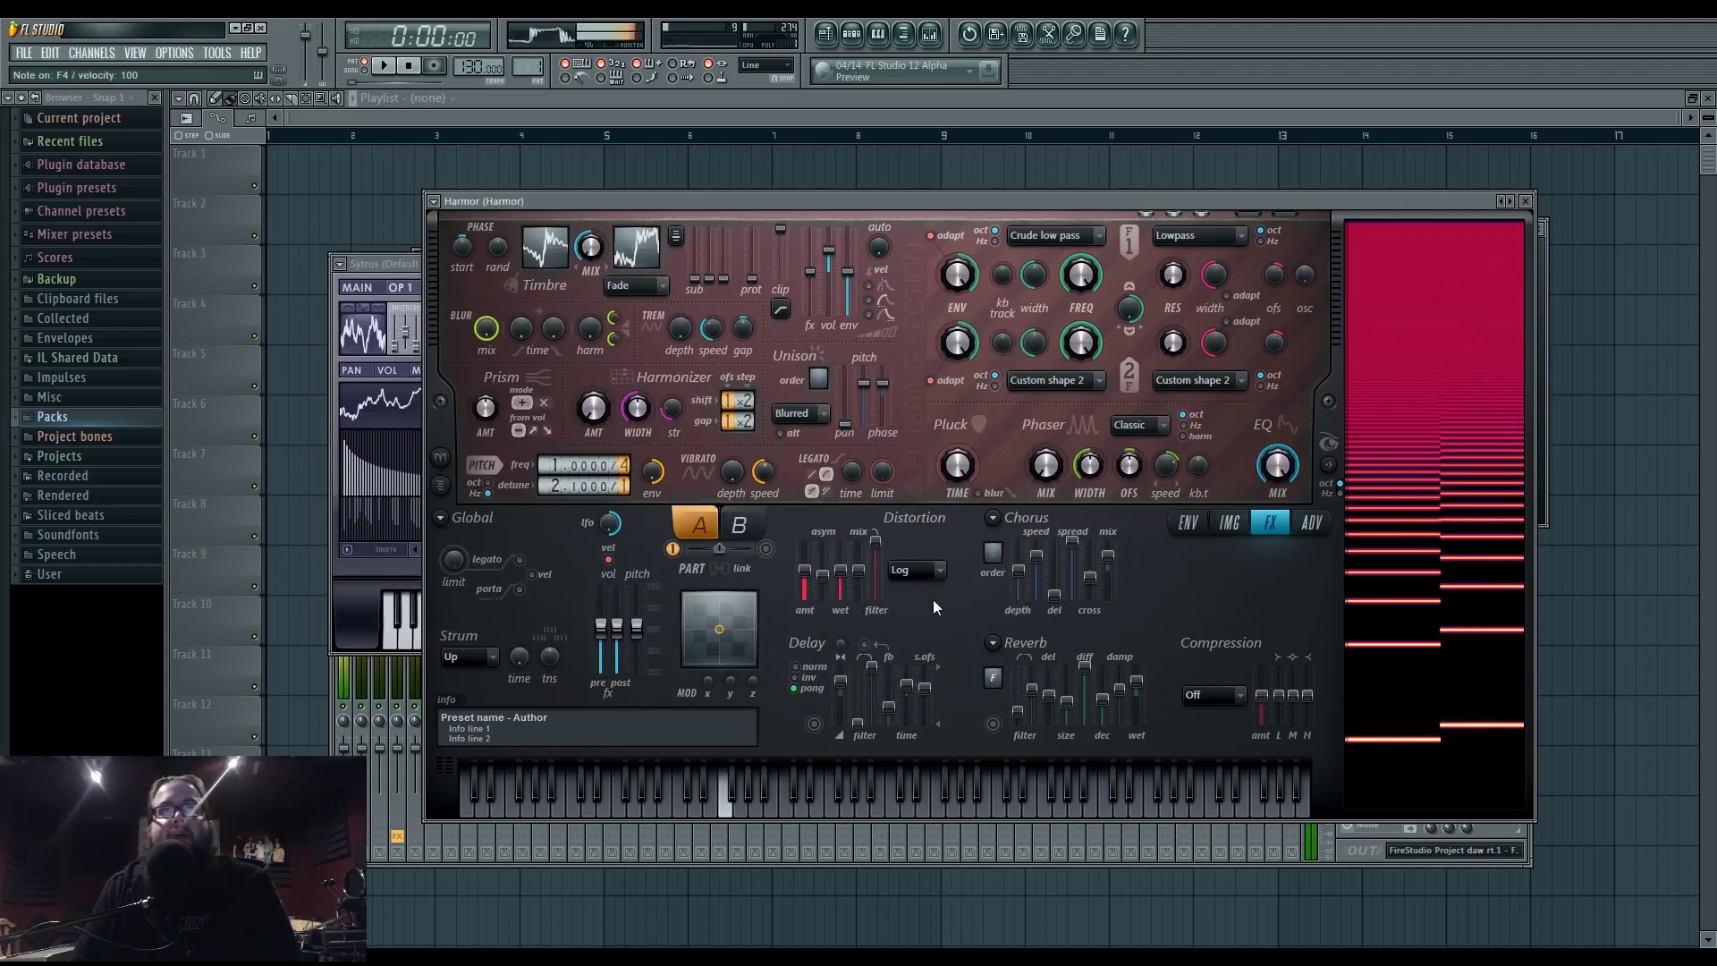
{"action": "key", "text": "t"}
{"action": "key", "text": "x"}
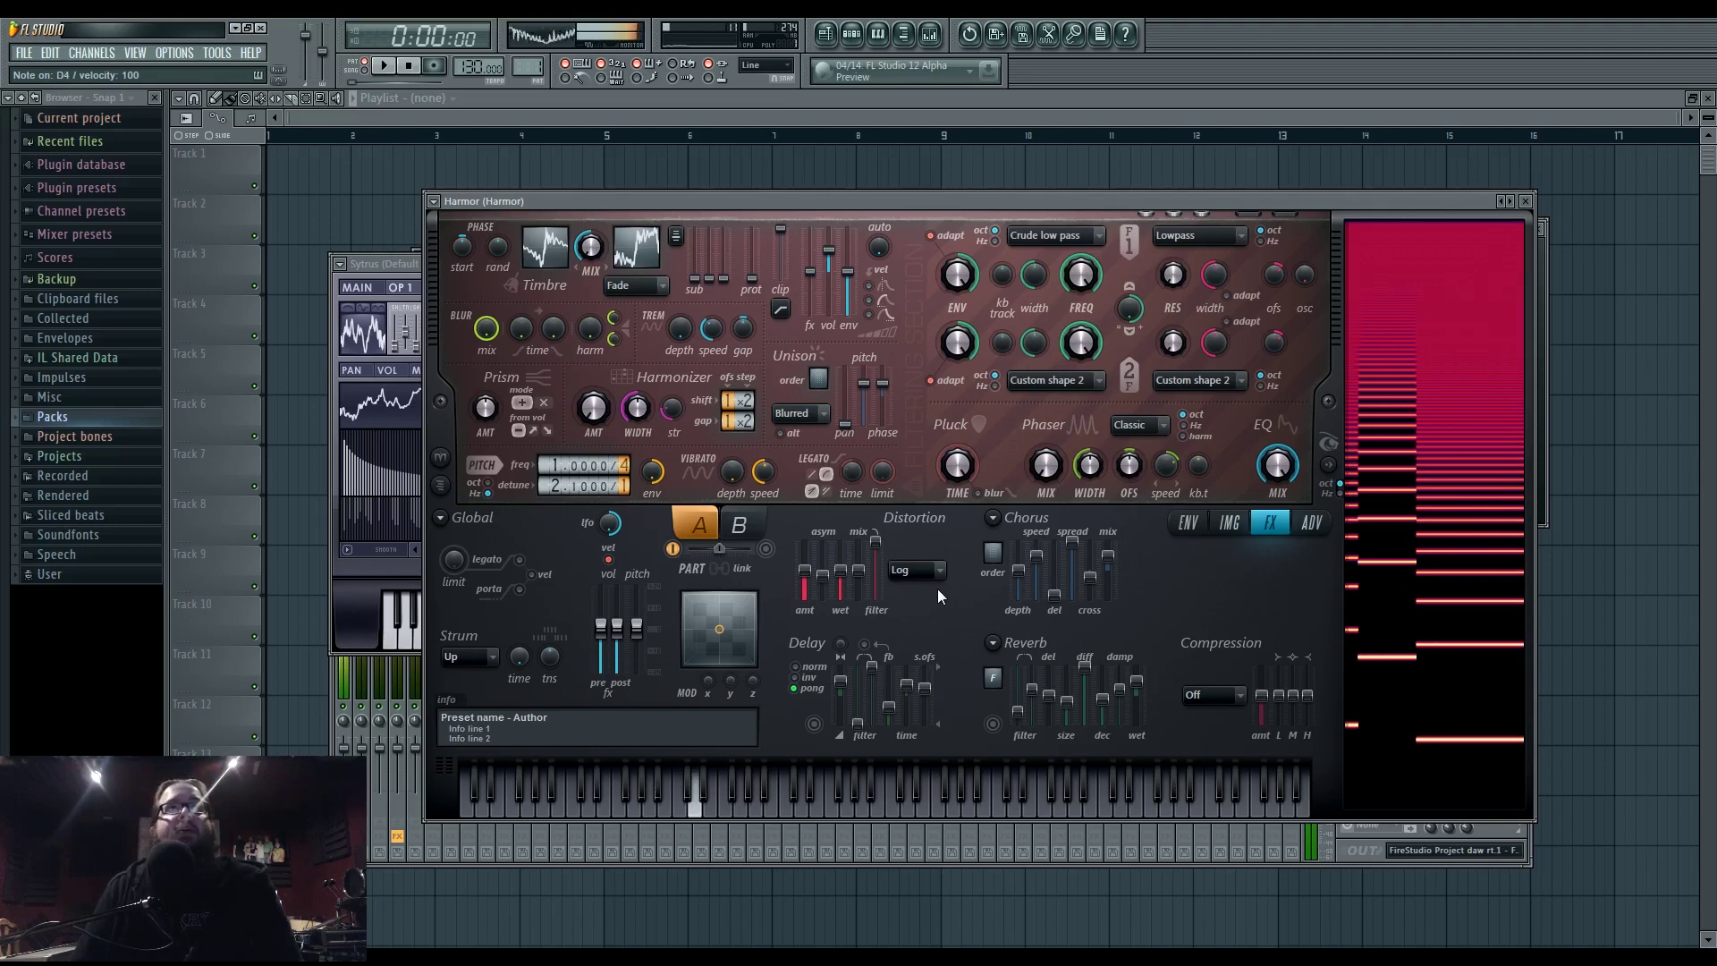